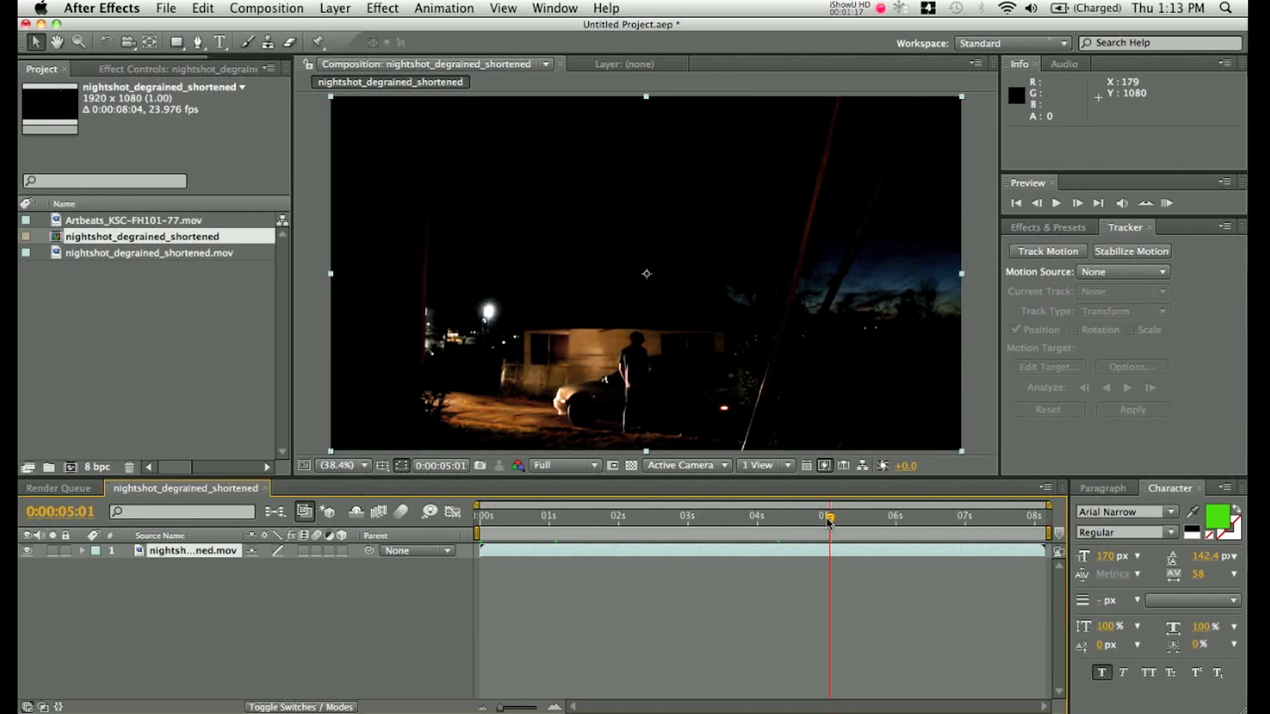
Add Artbeats_KSC-FH101-77.mov above the night footage, nudge it to about 952, 524, and hide the layer.
drag(828, 521, 531, 507)
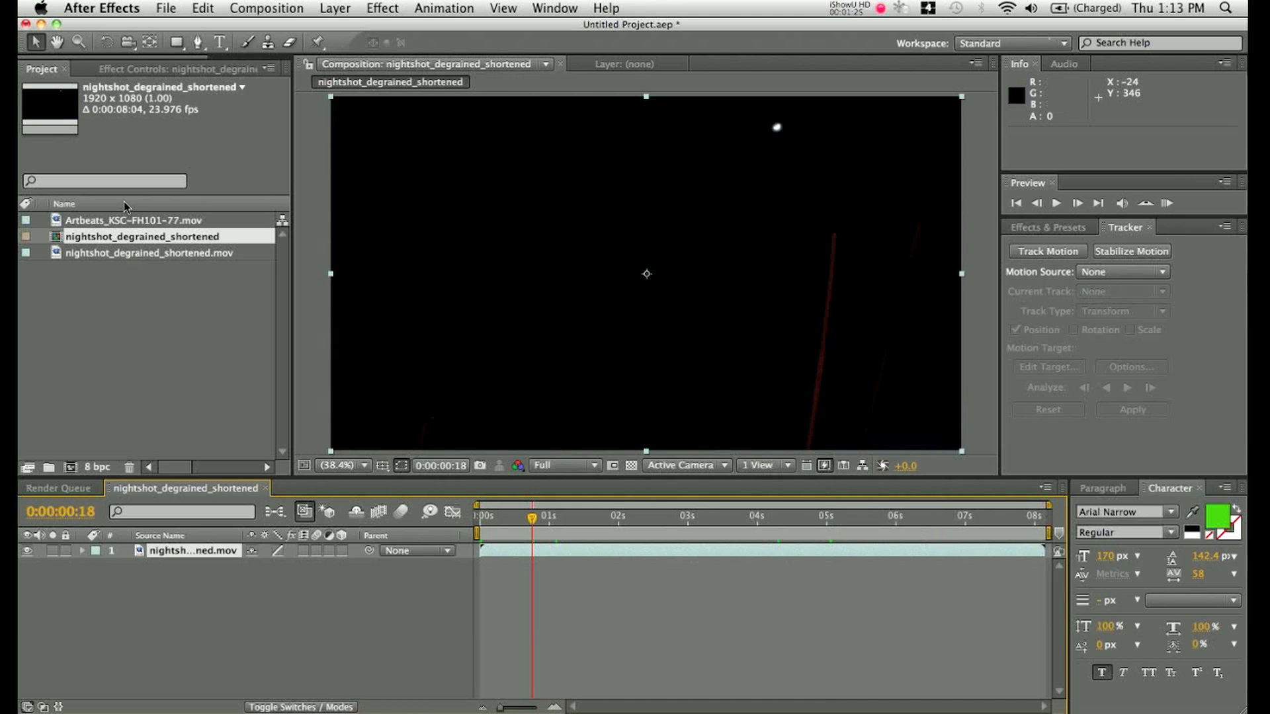
drag(126, 220, 218, 550)
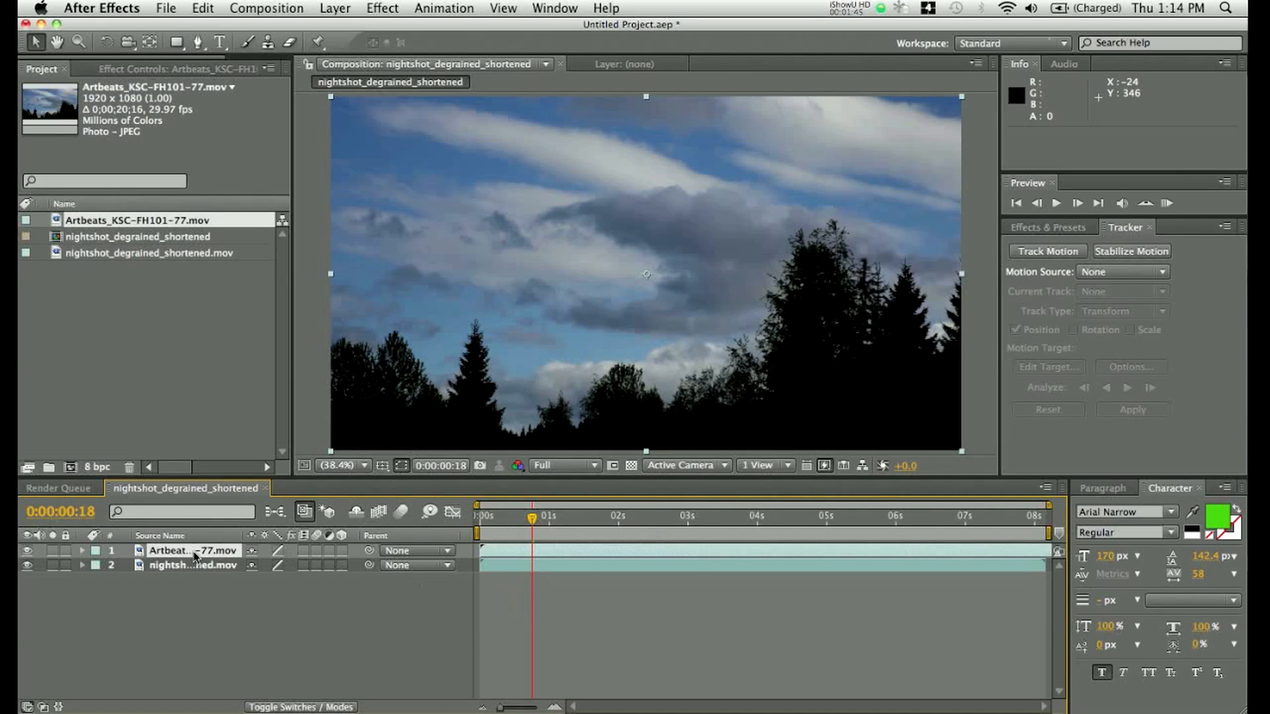
mouse_move(758, 259)
mouse_down()
mouse_move(747, 100)
mouse_move(741, 226)
mouse_move(763, 266)
mouse_move(747, 251)
mouse_up()
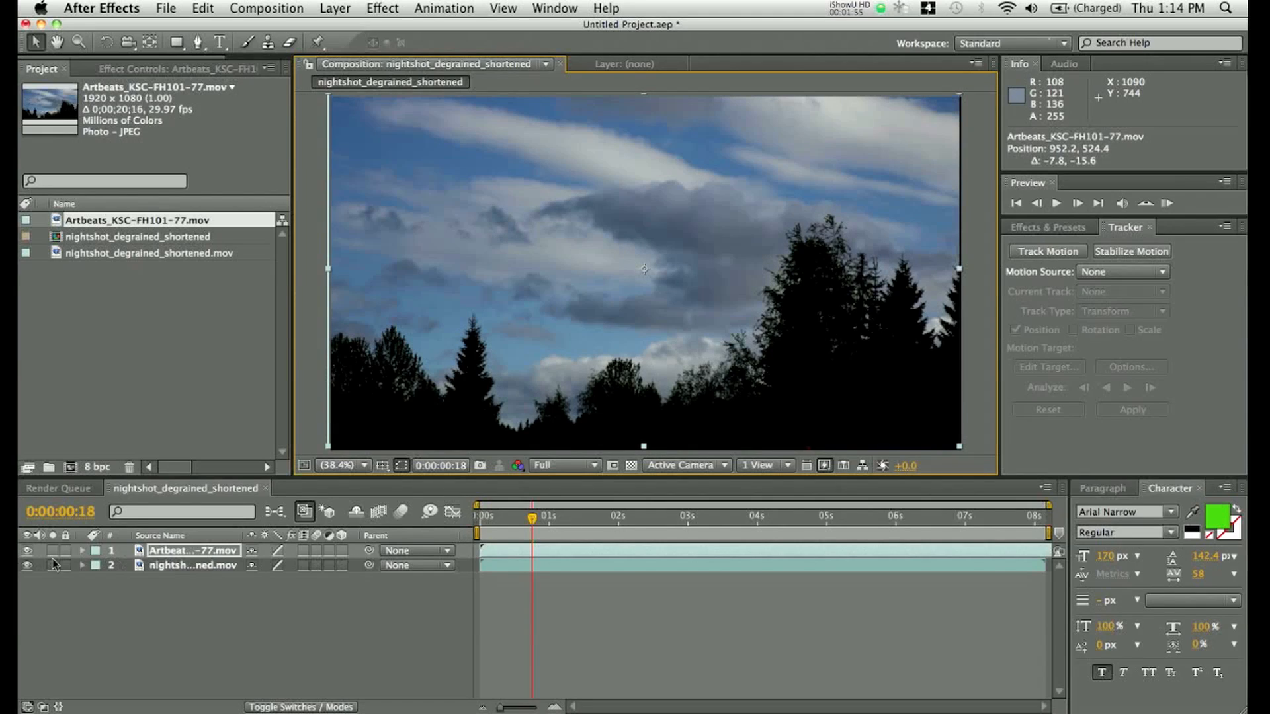
click(27, 551)
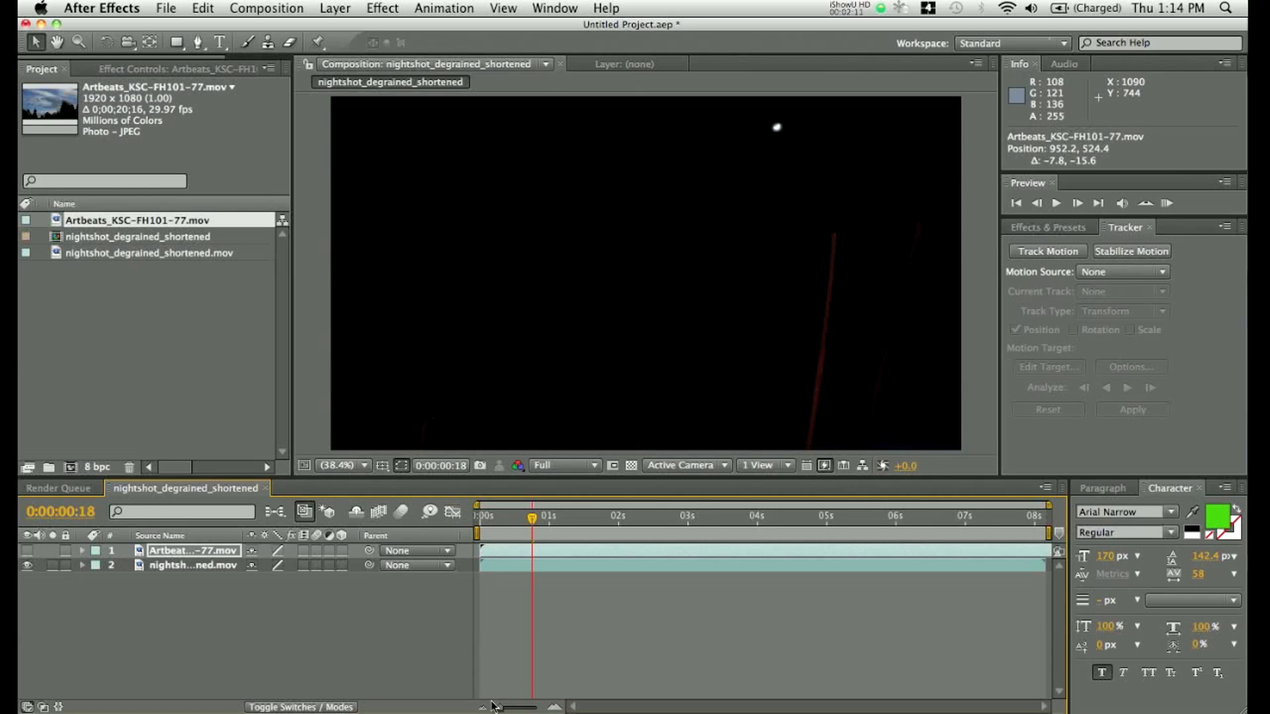
Go to the first frame of the composition and add a null object.
drag(531, 521, 480, 520)
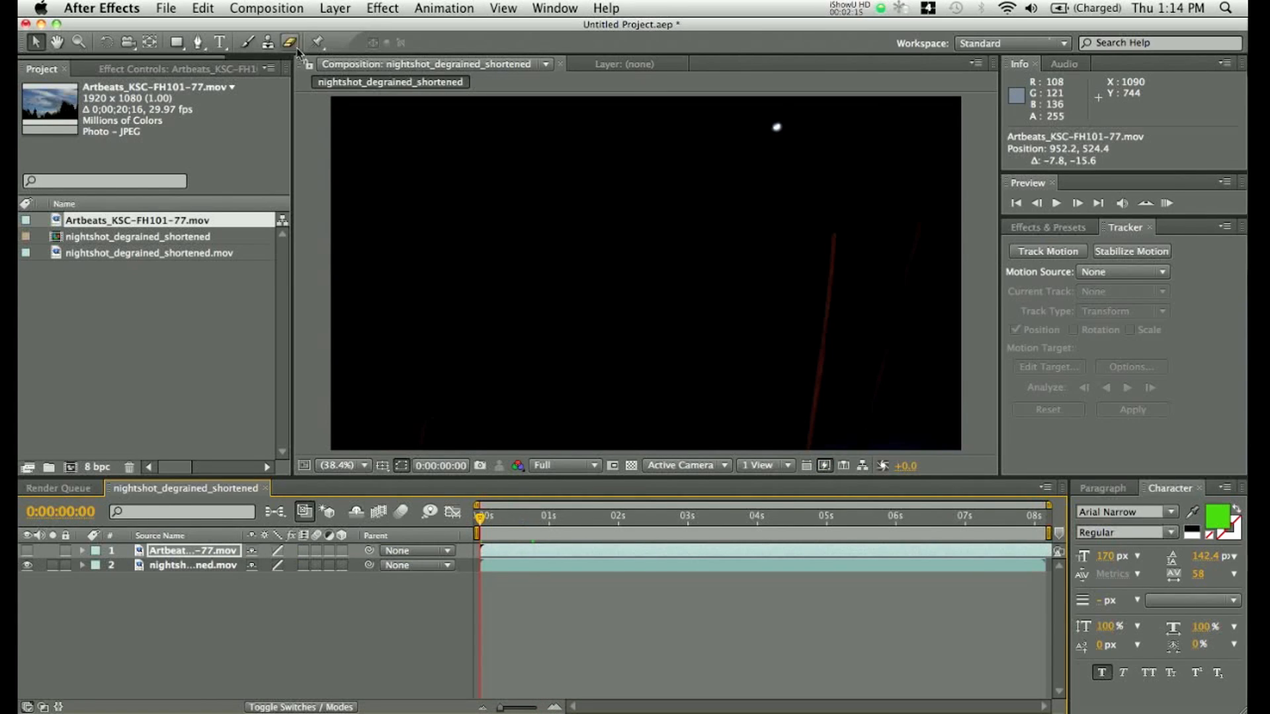
click(335, 8)
mouse_move(373, 30)
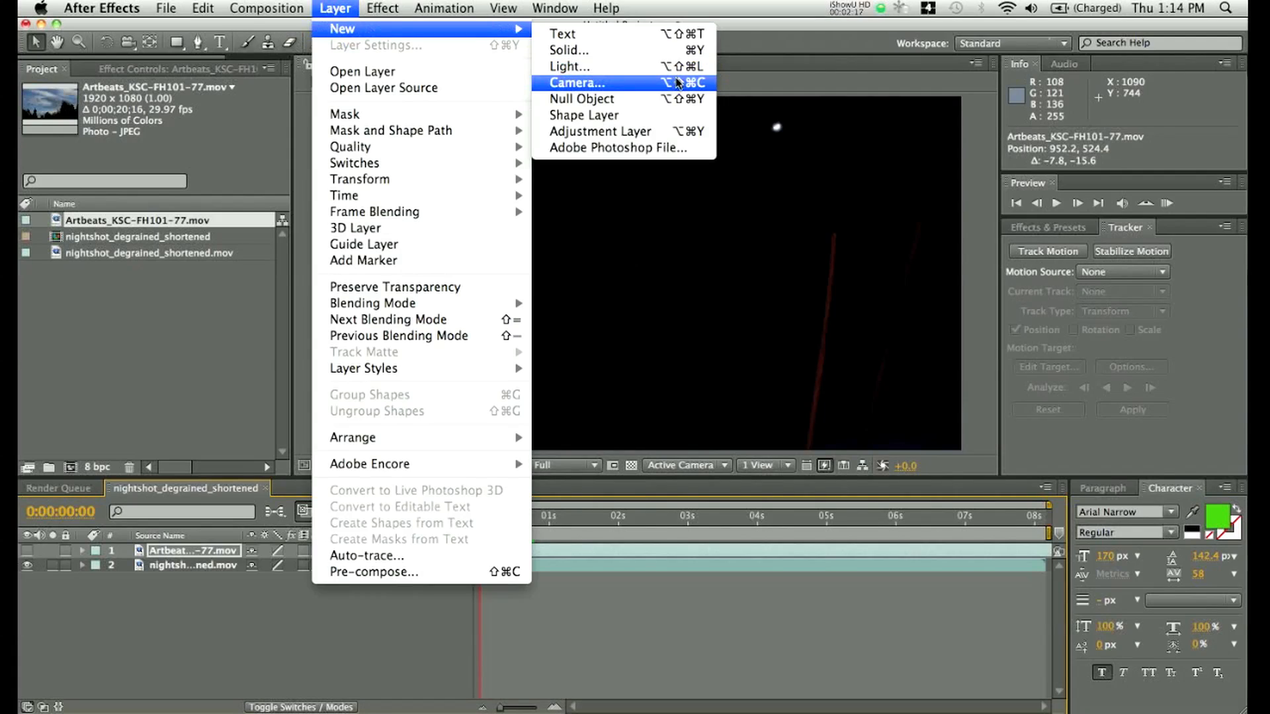
click(674, 100)
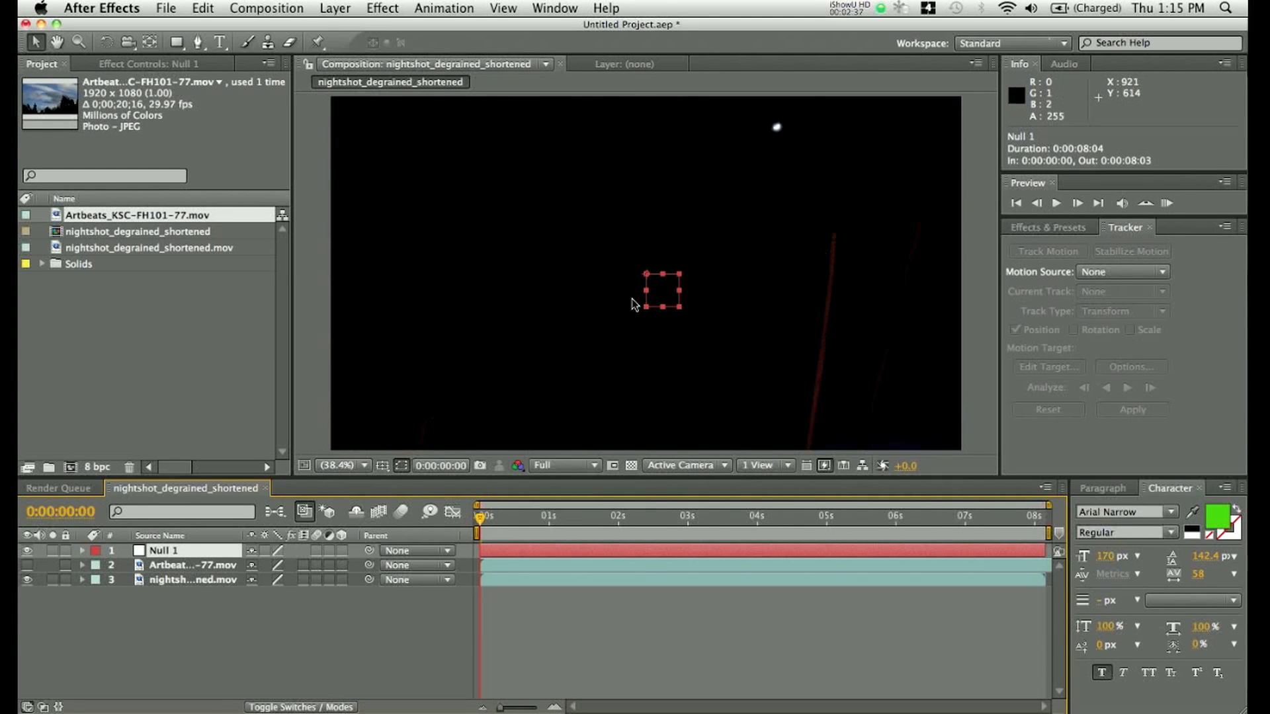
Start motion tracking on the nightshot footage, place the track point on the tip of the red pole, and enlarge its search region.
click(210, 582)
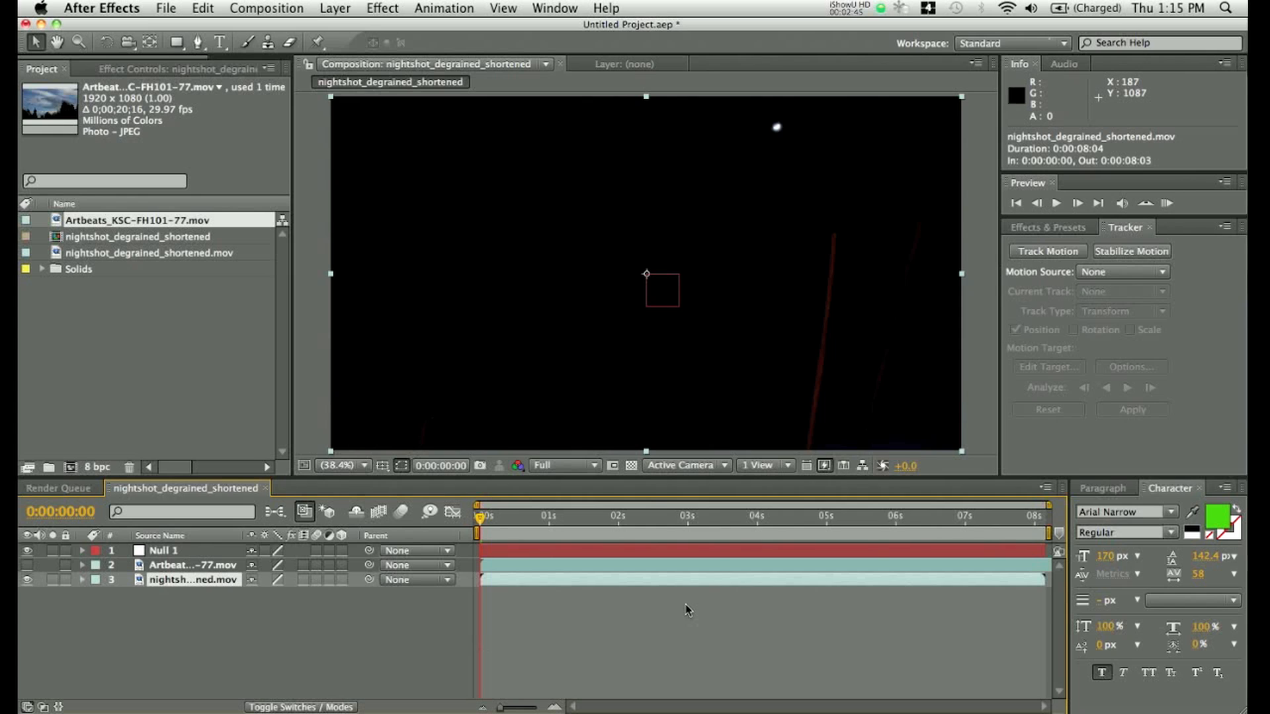
click(1047, 251)
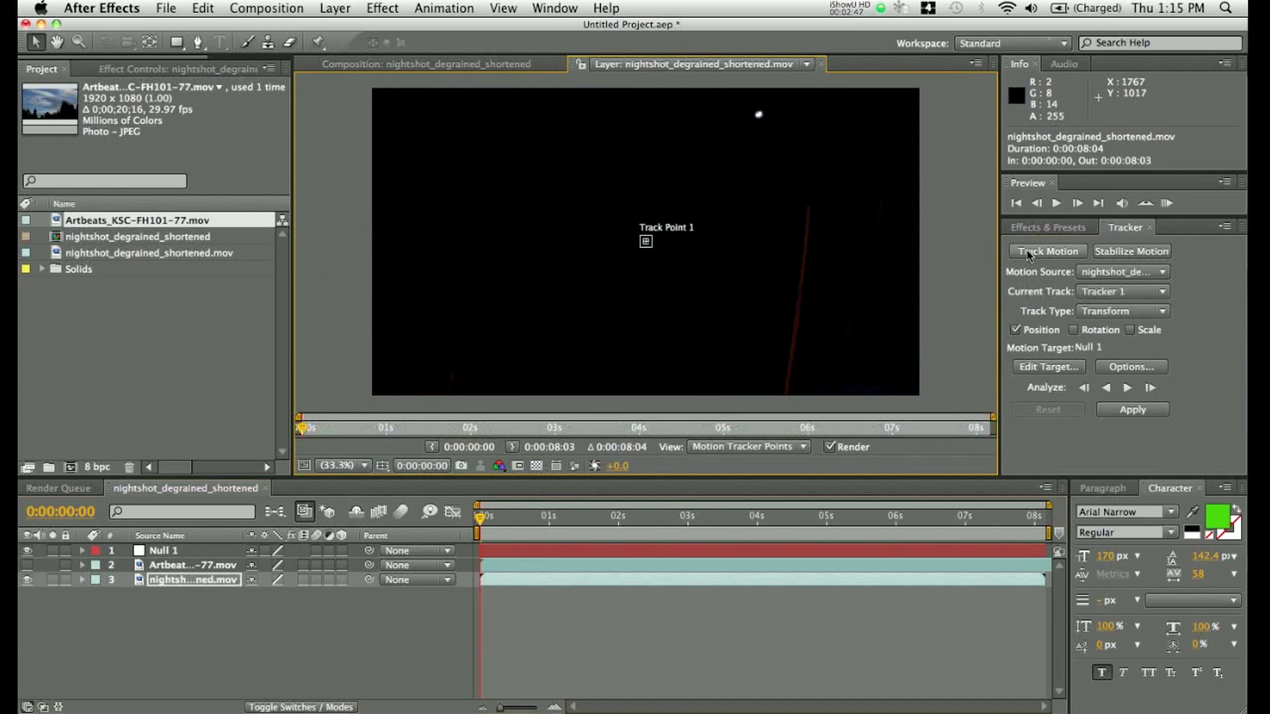
click(345, 465)
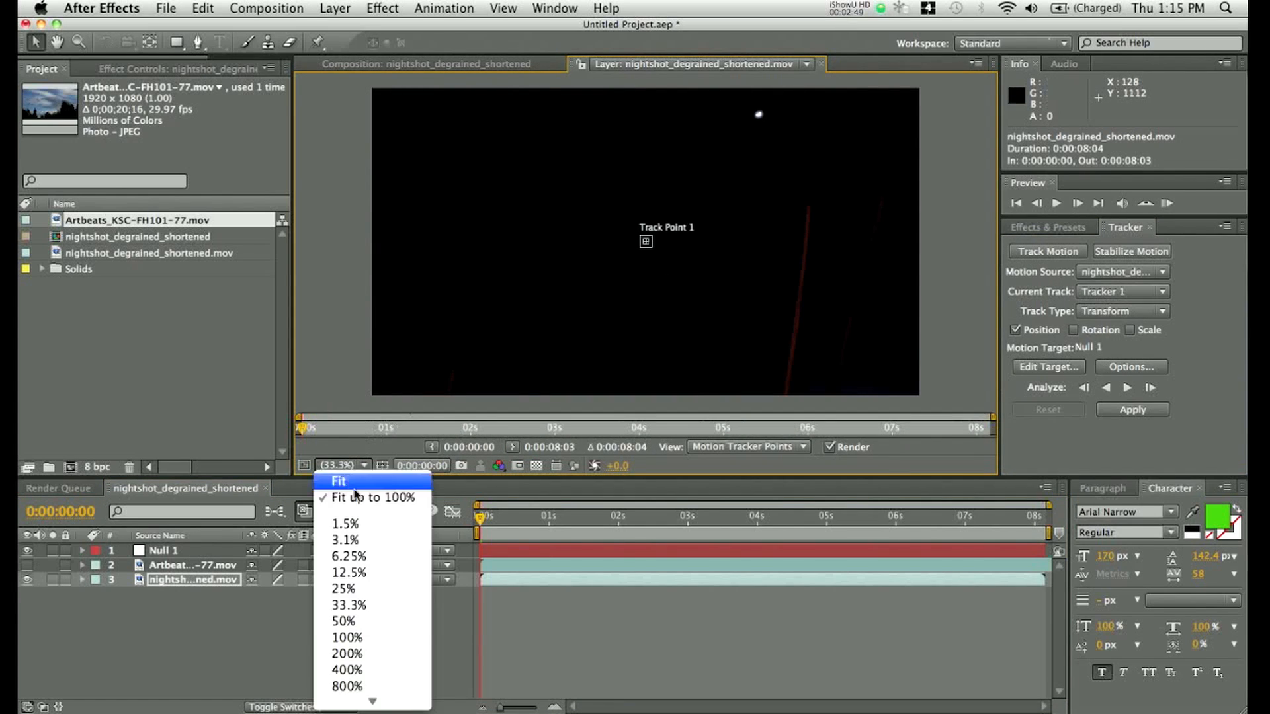
click(357, 637)
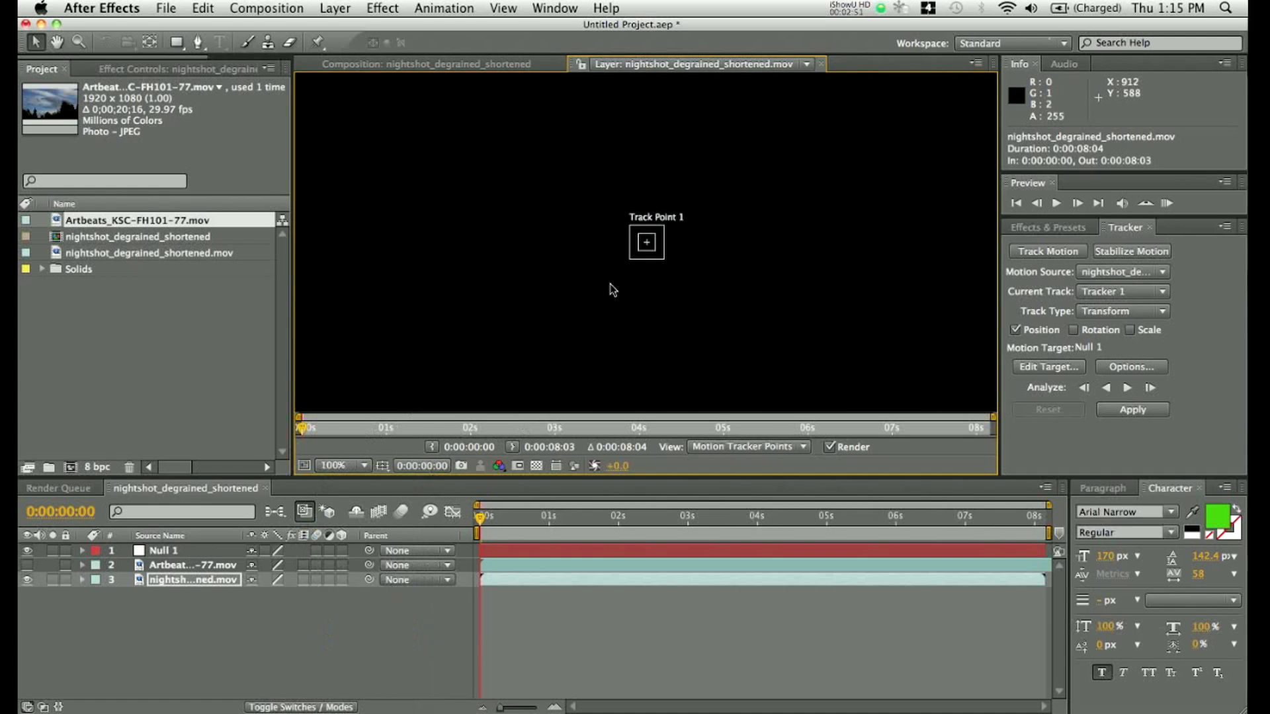
mouse_move(646, 259)
mouse_down()
mouse_move(943, 251)
mouse_move(526, 325)
mouse_move(714, 192)
mouse_move(724, 200)
mouse_up()
key(h)
key(v)
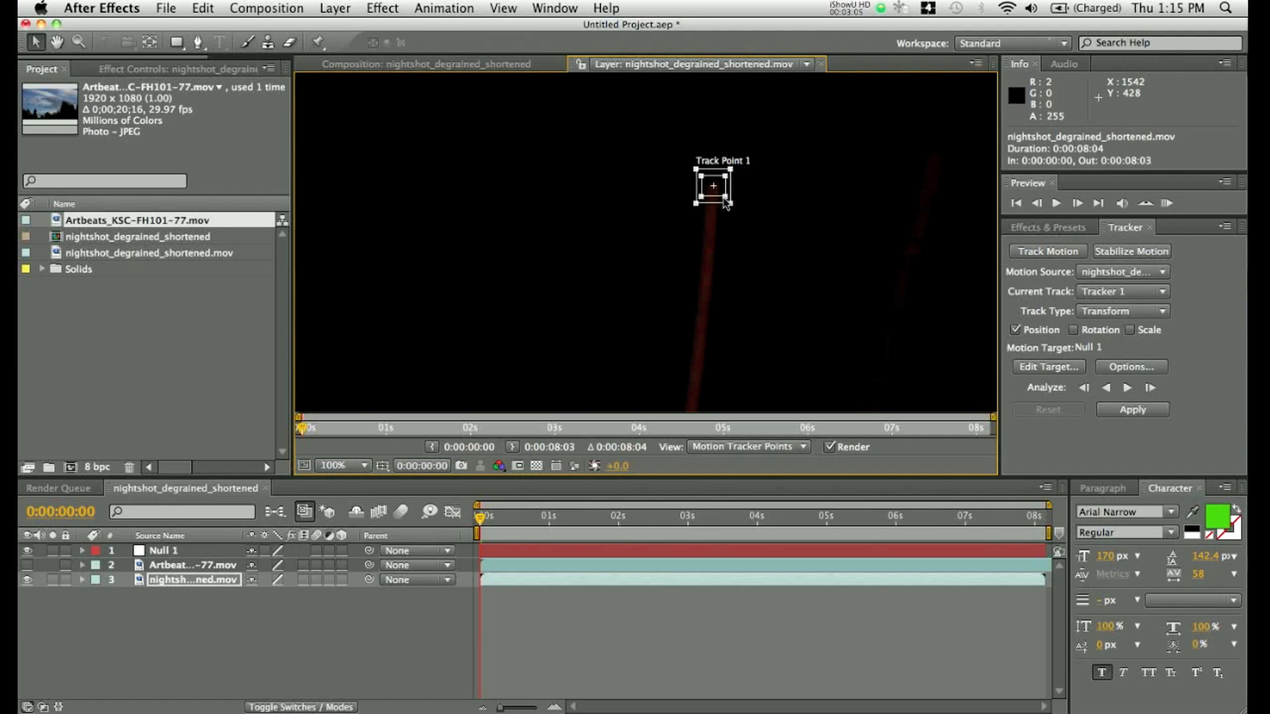
mouse_move(730, 203)
mouse_down()
mouse_move(755, 224)
mouse_move(714, 197)
mouse_move(813, 275)
mouse_move(747, 215)
mouse_up()
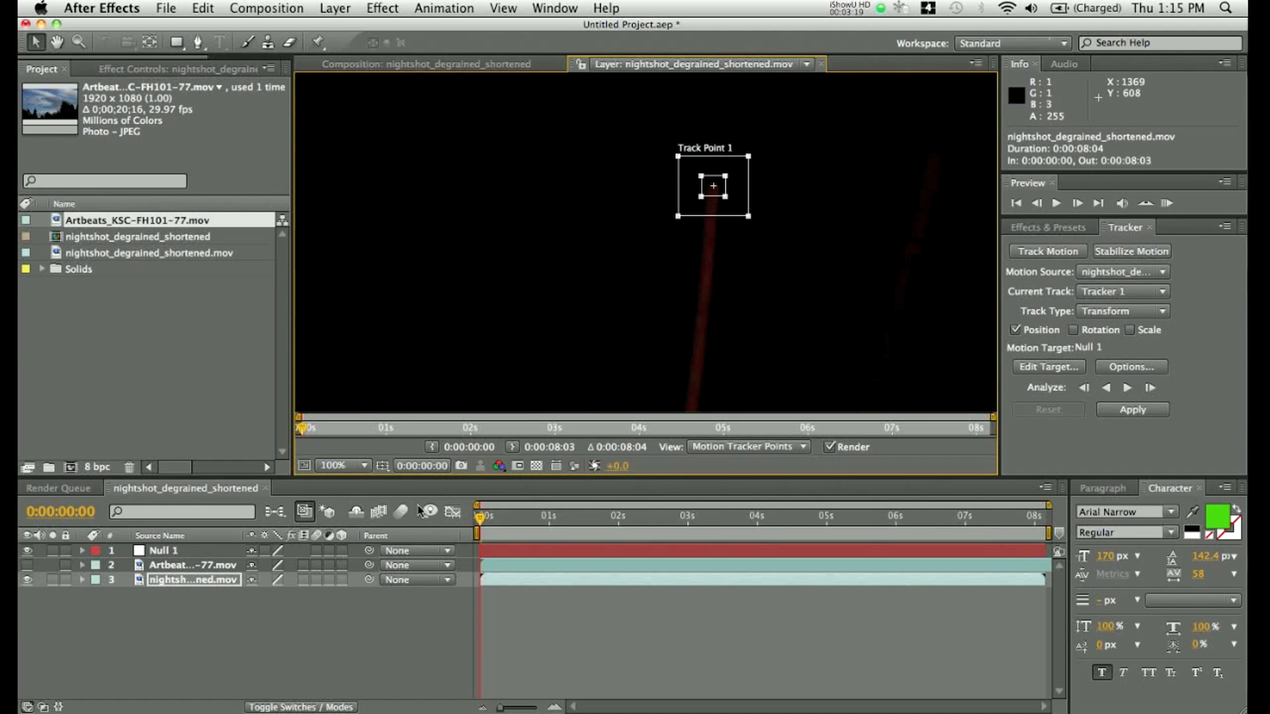
Analyze the pole track forward from the first frame and stop the analysis at 0:00:03:07.
click(343, 467)
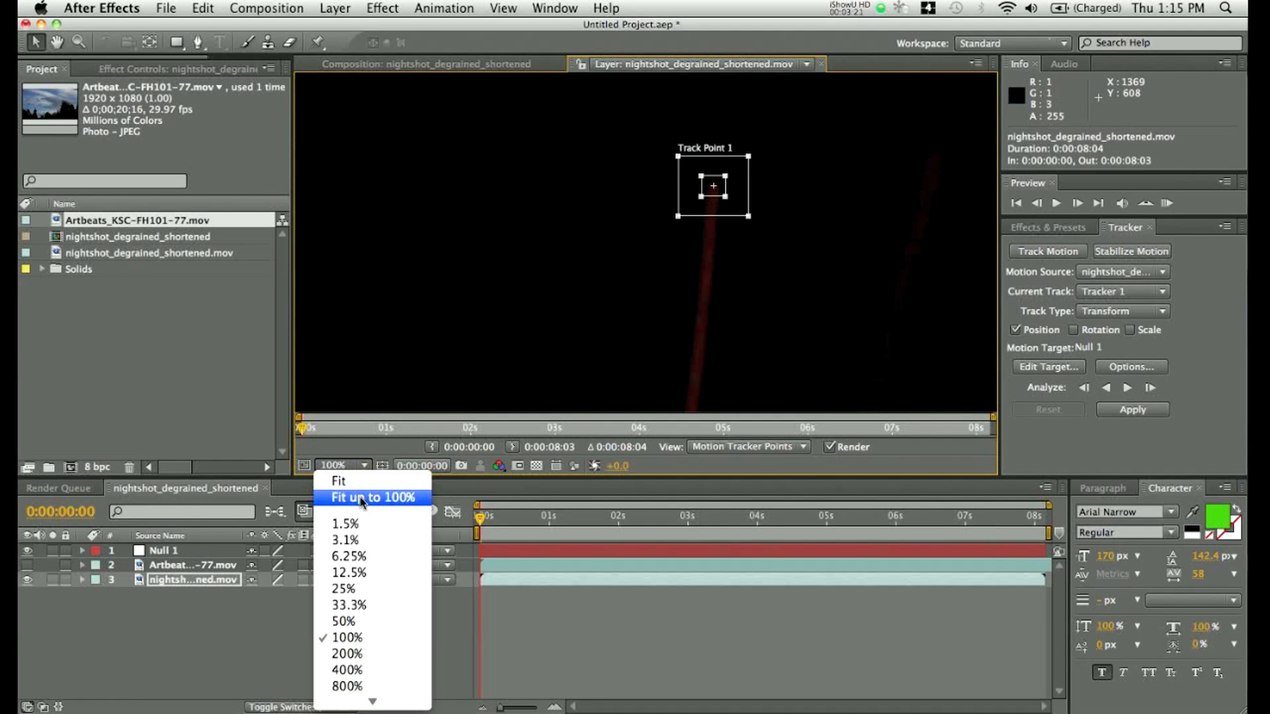
click(362, 497)
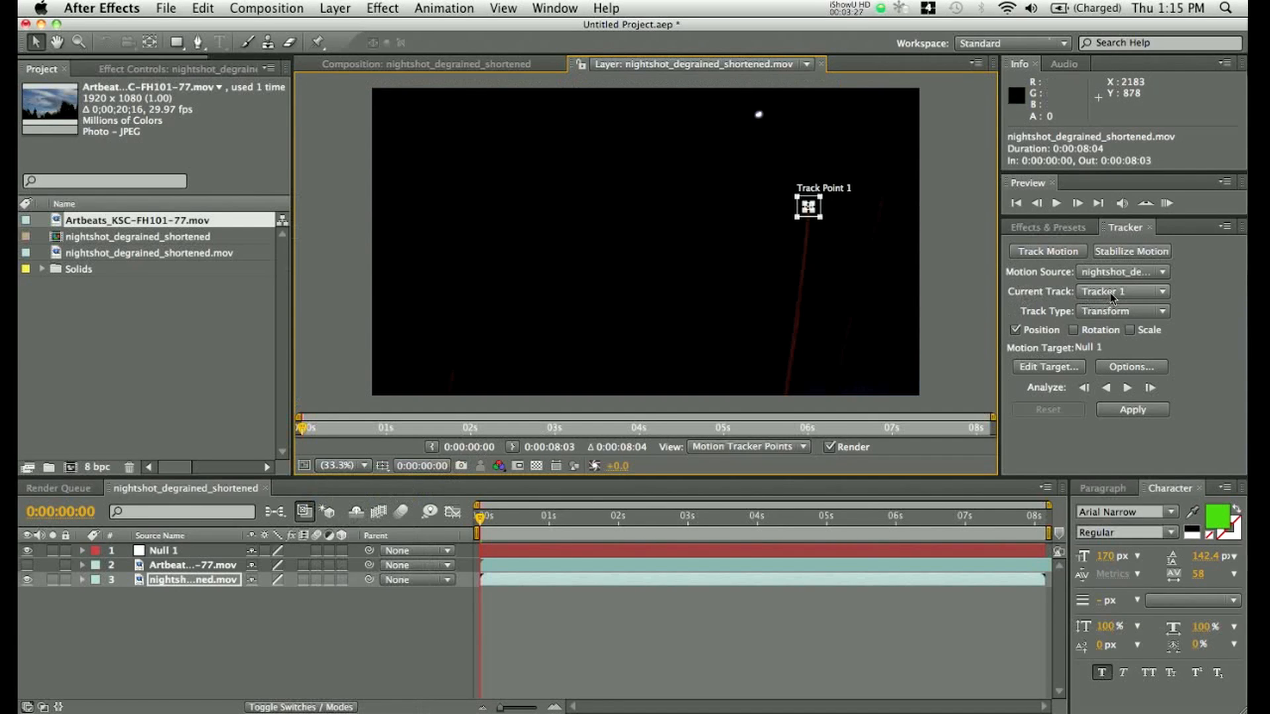
click(1126, 389)
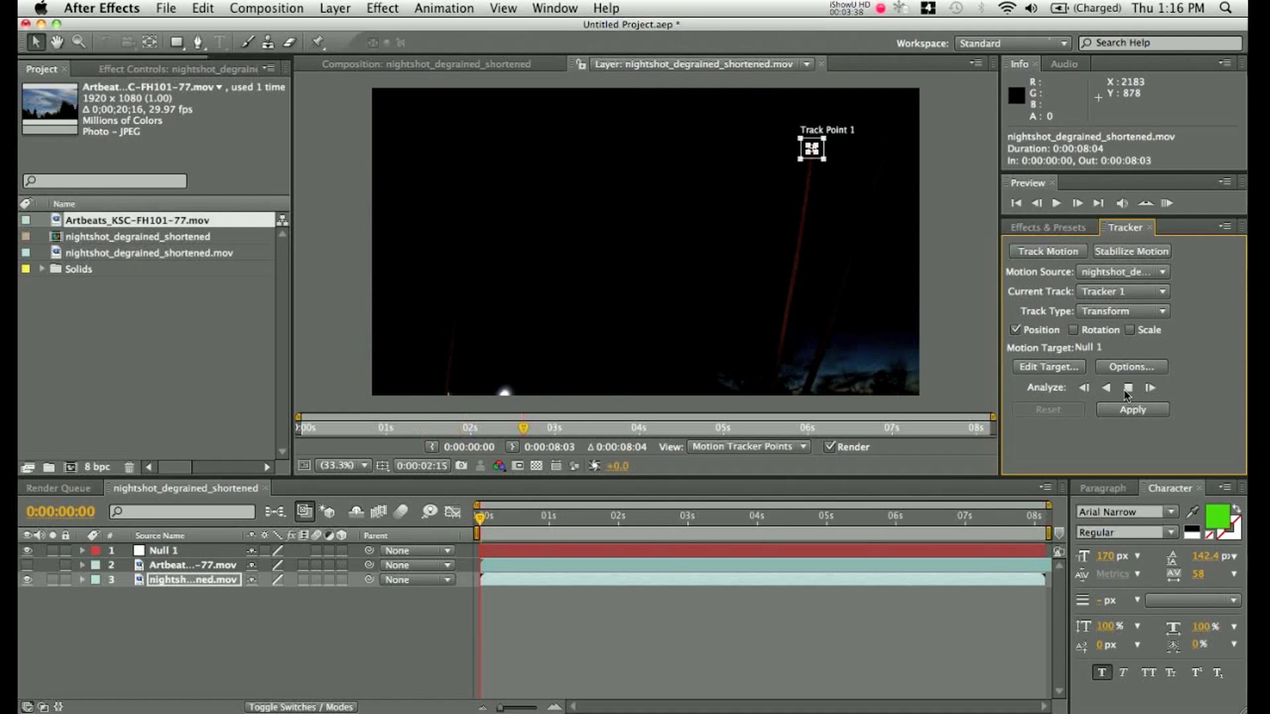
click(1126, 389)
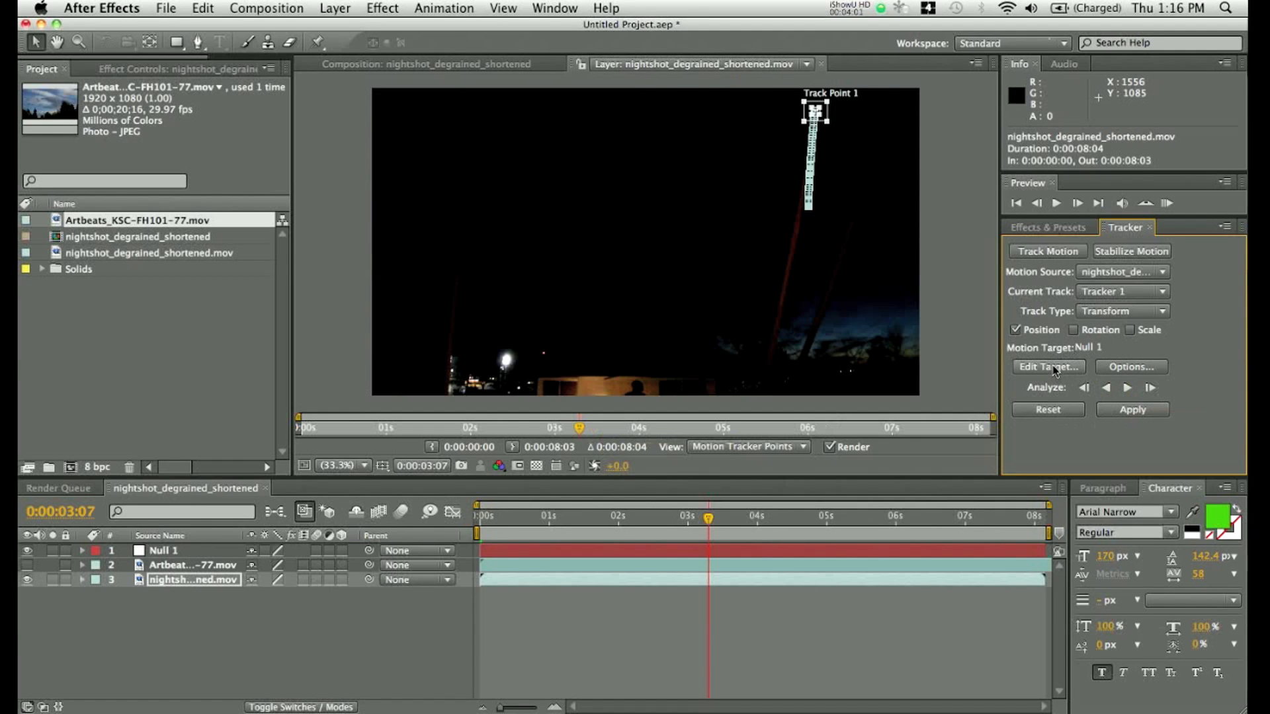
Apply the tracking data to Null 1 in X and Y, and collapse the footage layer's tracker properties.
click(1150, 410)
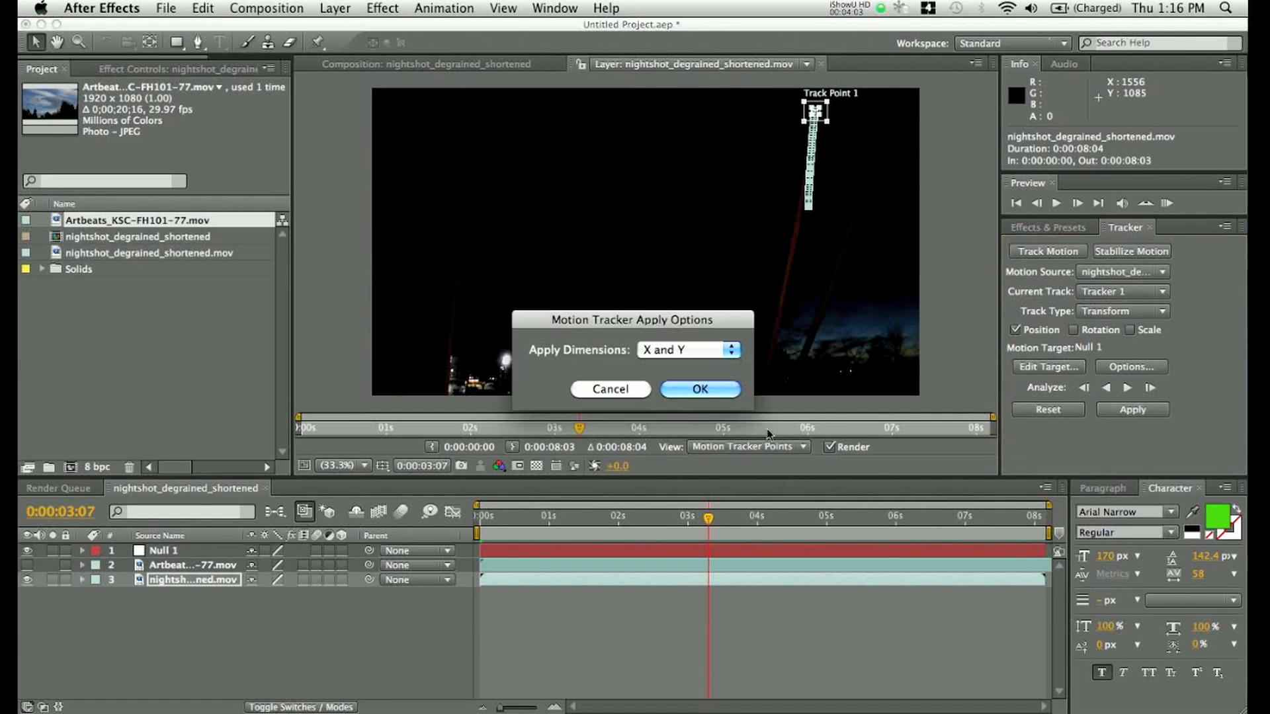
click(700, 389)
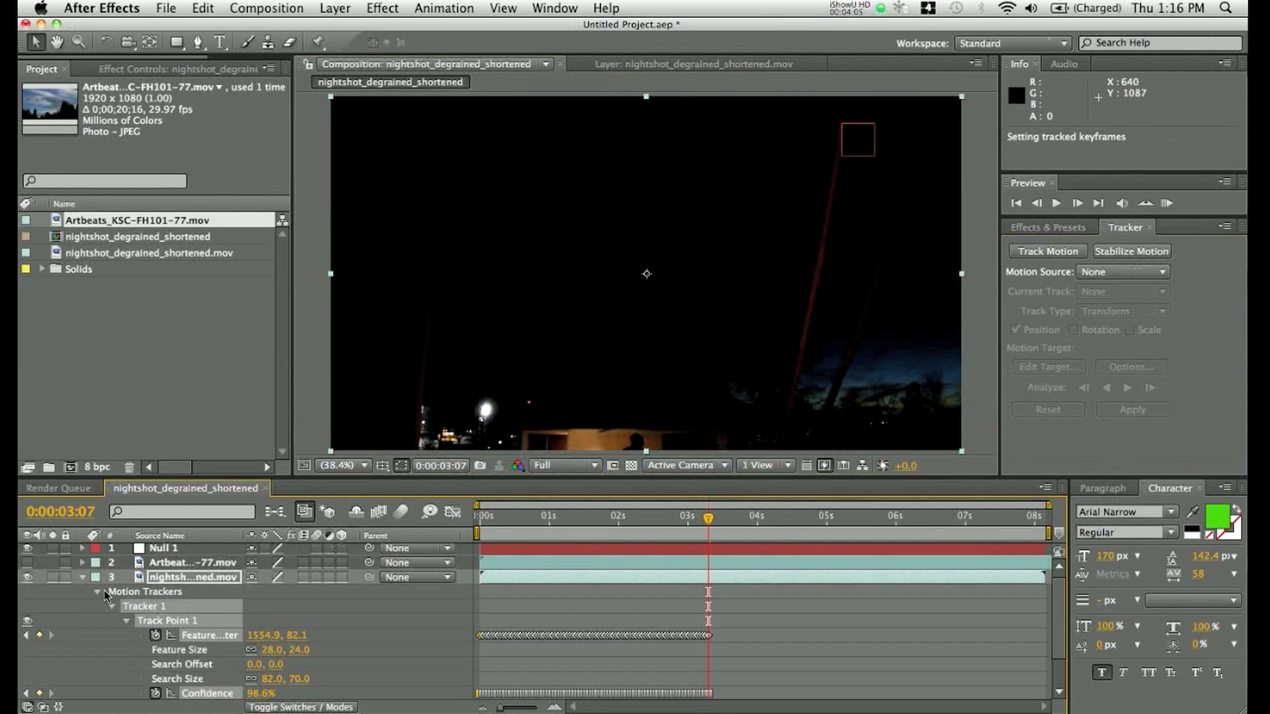
click(83, 578)
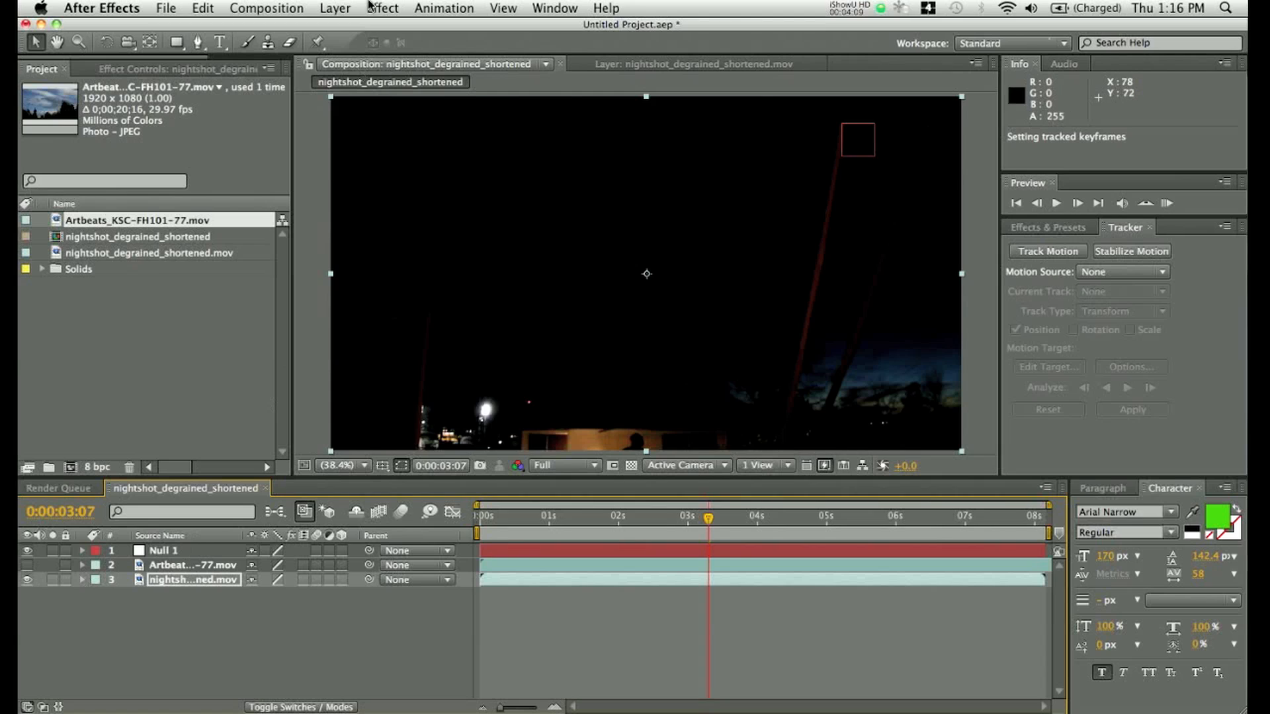
Add a second null object for tracking the remainder of the shot.
click(334, 8)
mouse_move(337, 36)
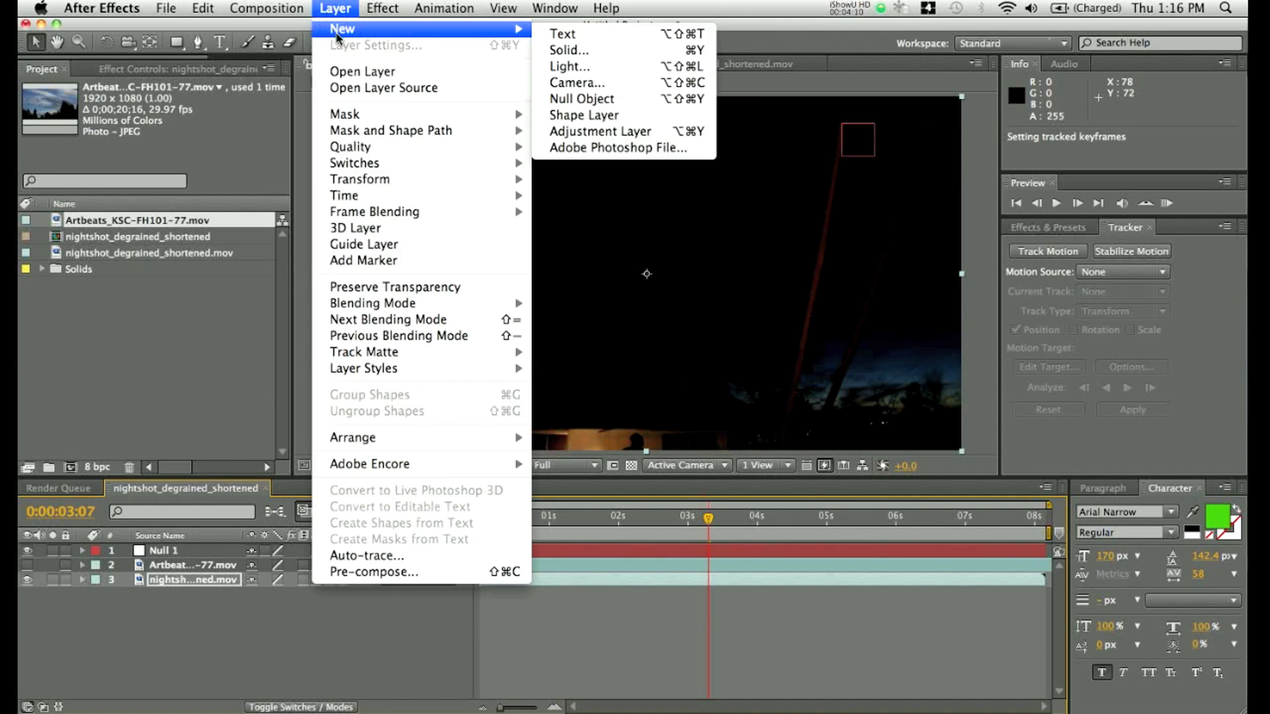
click(582, 98)
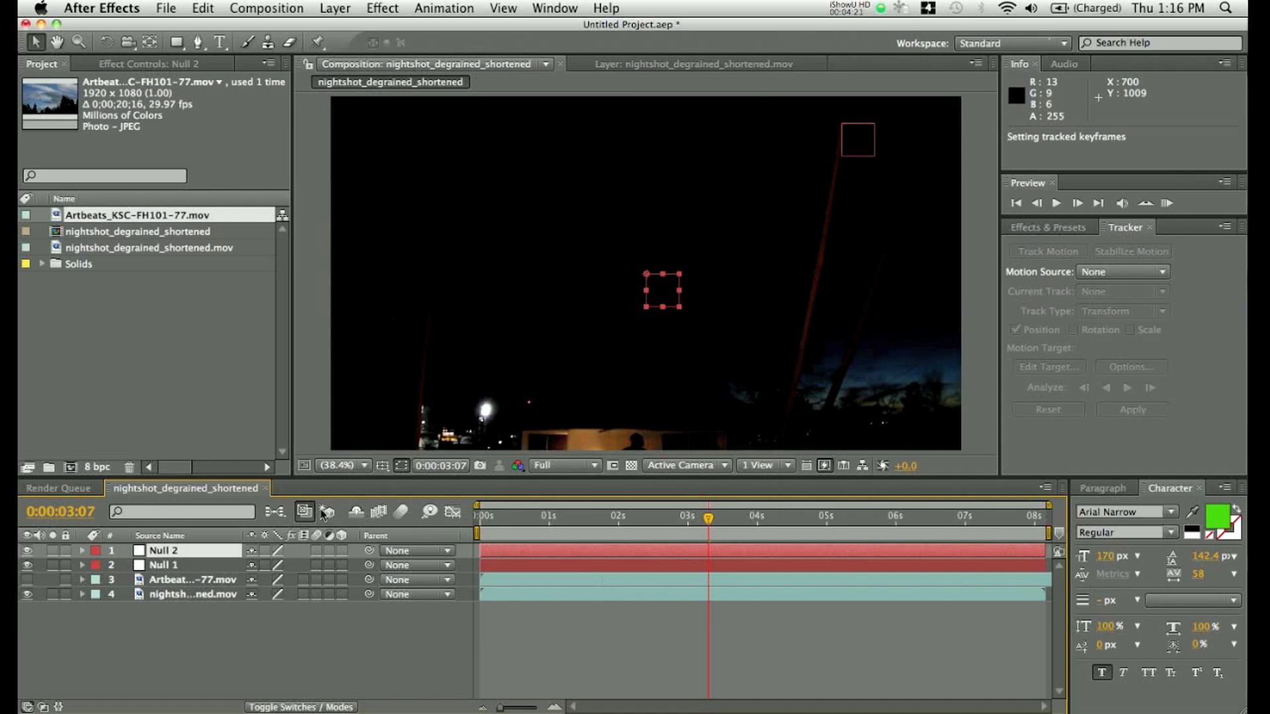
Start a second motion track on the nightshot footage at 0:00:03:07, with the track point and enlarged regions around the bright light.
click(197, 594)
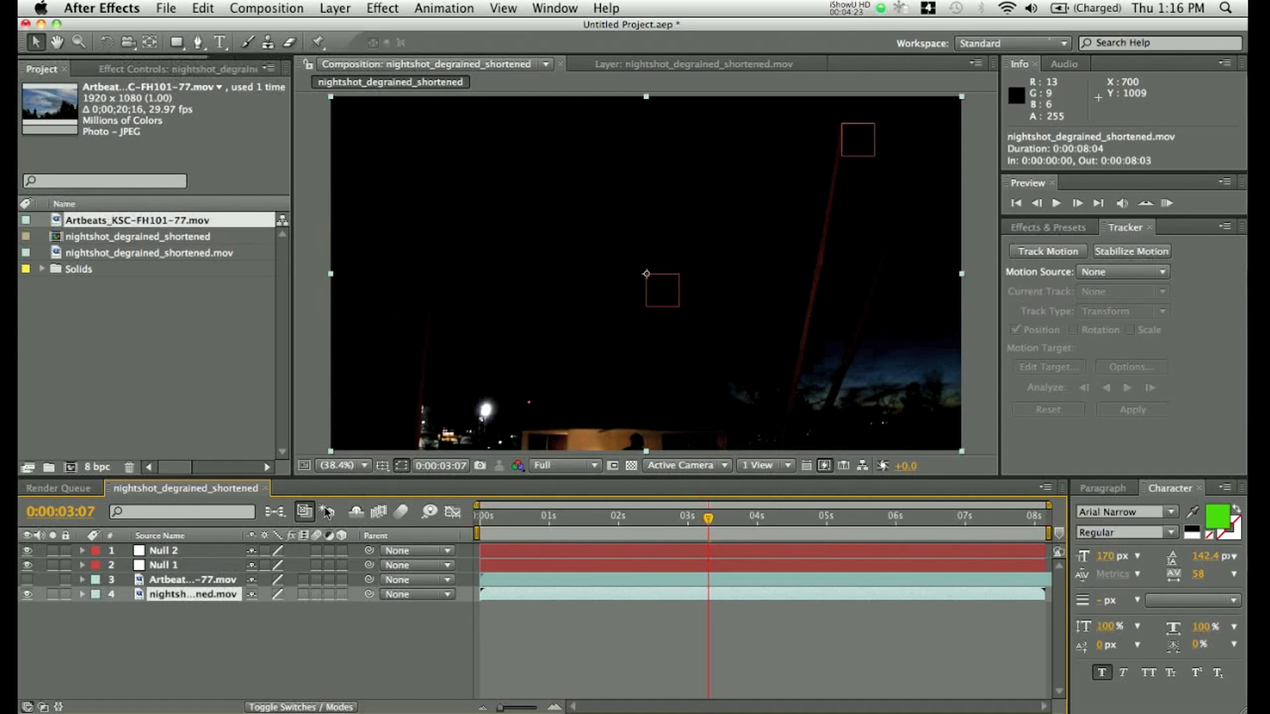
click(1064, 252)
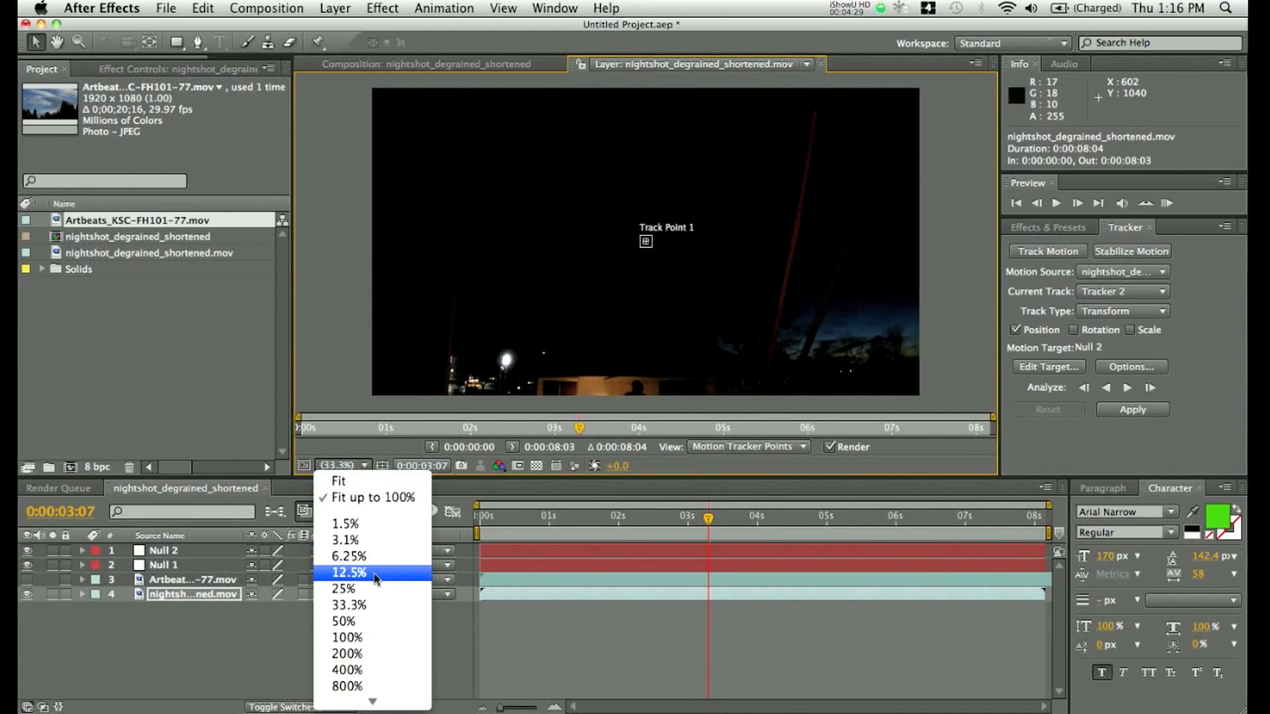
click(358, 637)
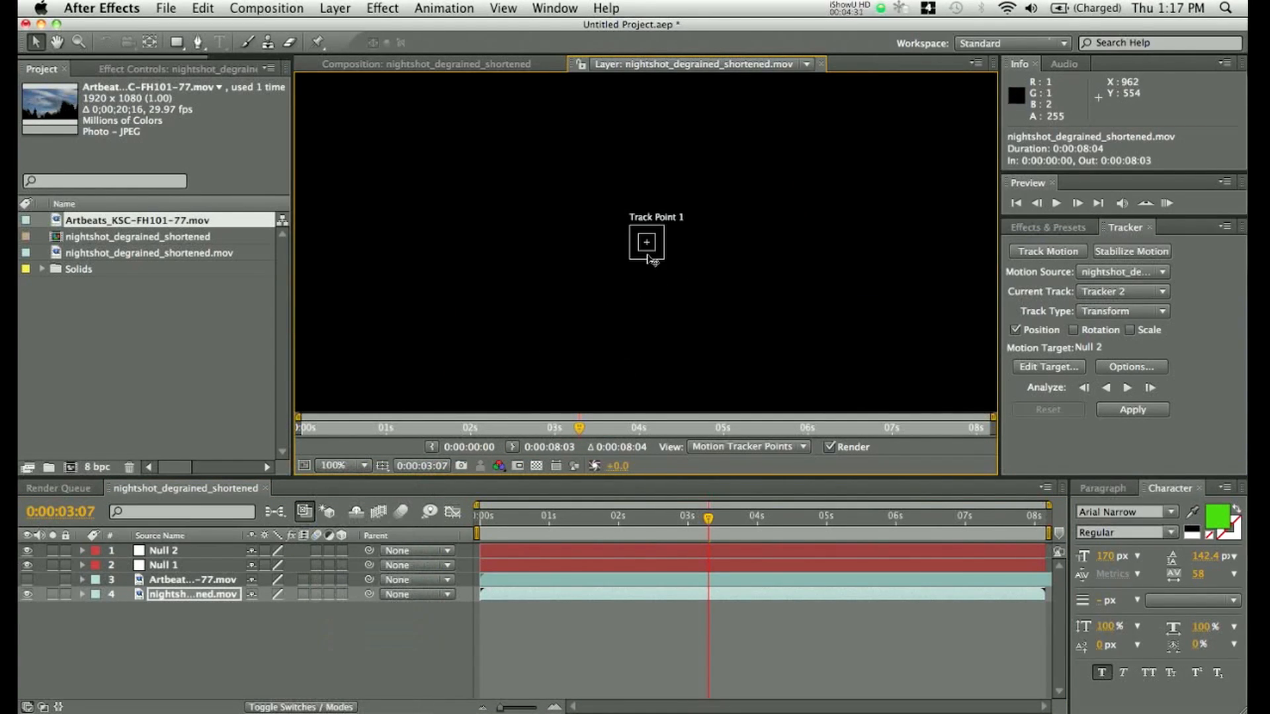
drag(646, 244, 615, 336)
key(space)
key(space)
click(612, 332)
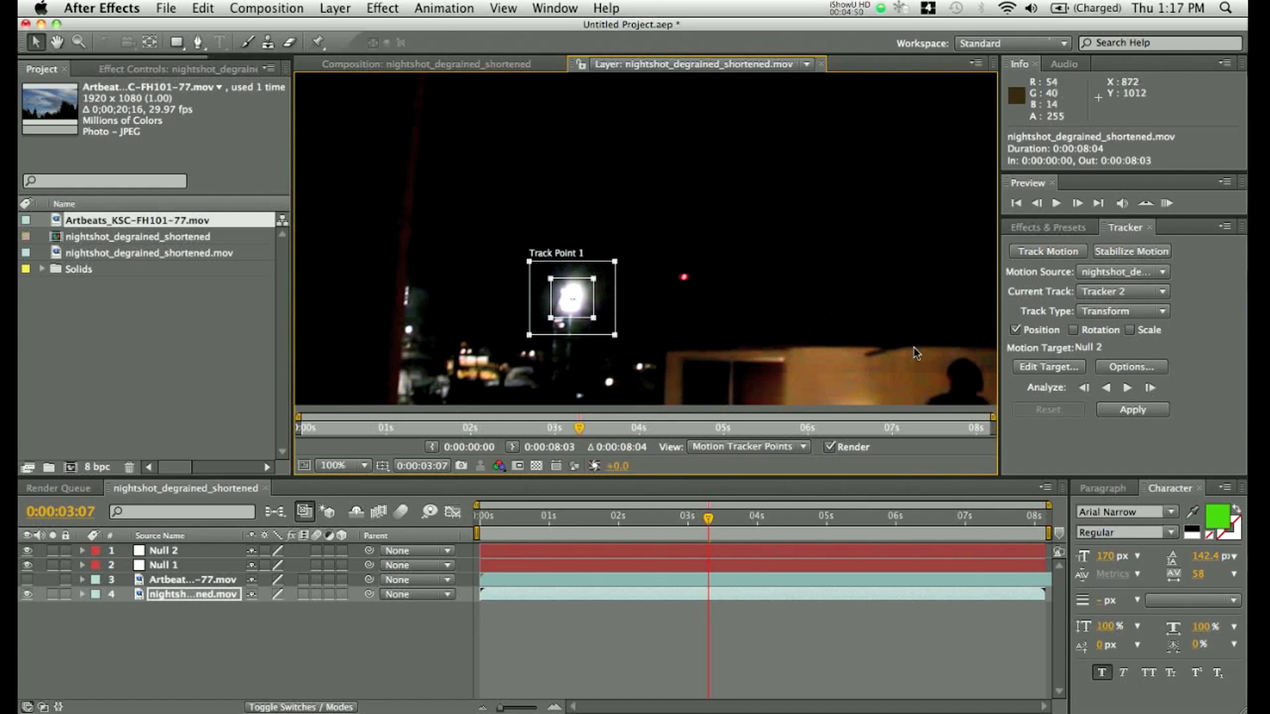
Analyze the light's track forward to the end of the clip, apply it to Null 2, and collapse the layer properties.
click(1118, 392)
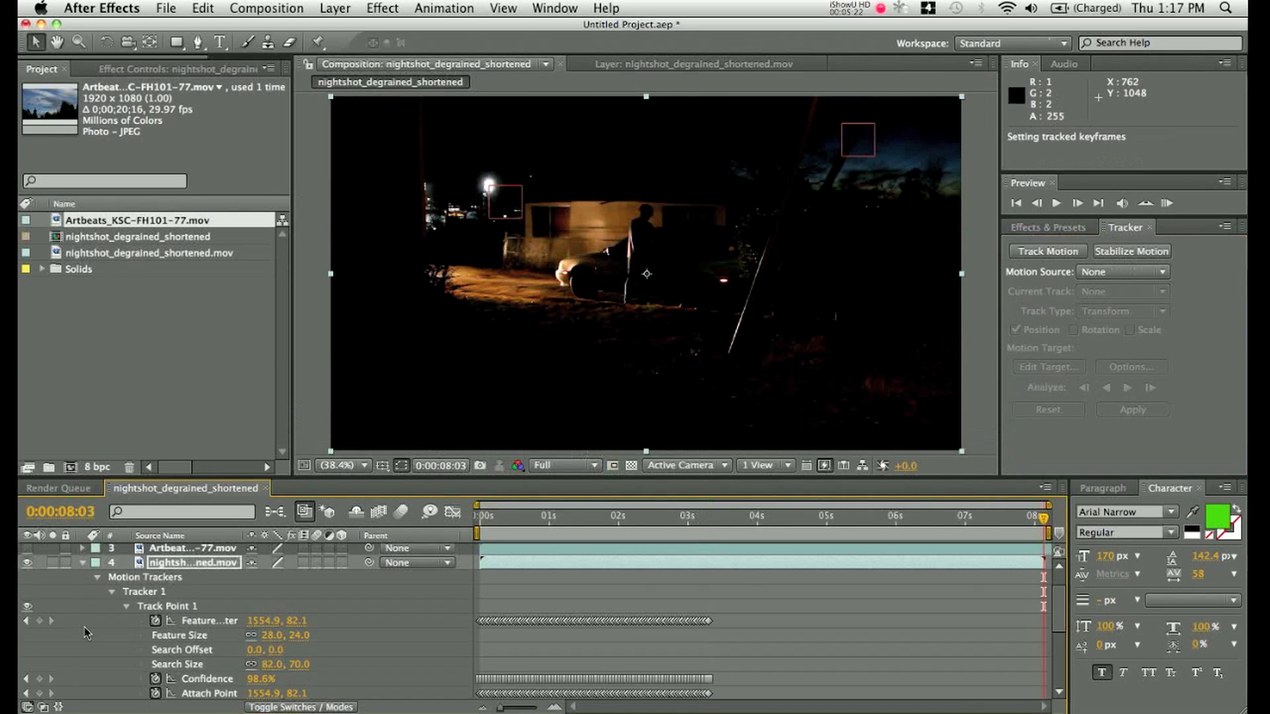
scroll(85, 633, up, 2)
key(u)
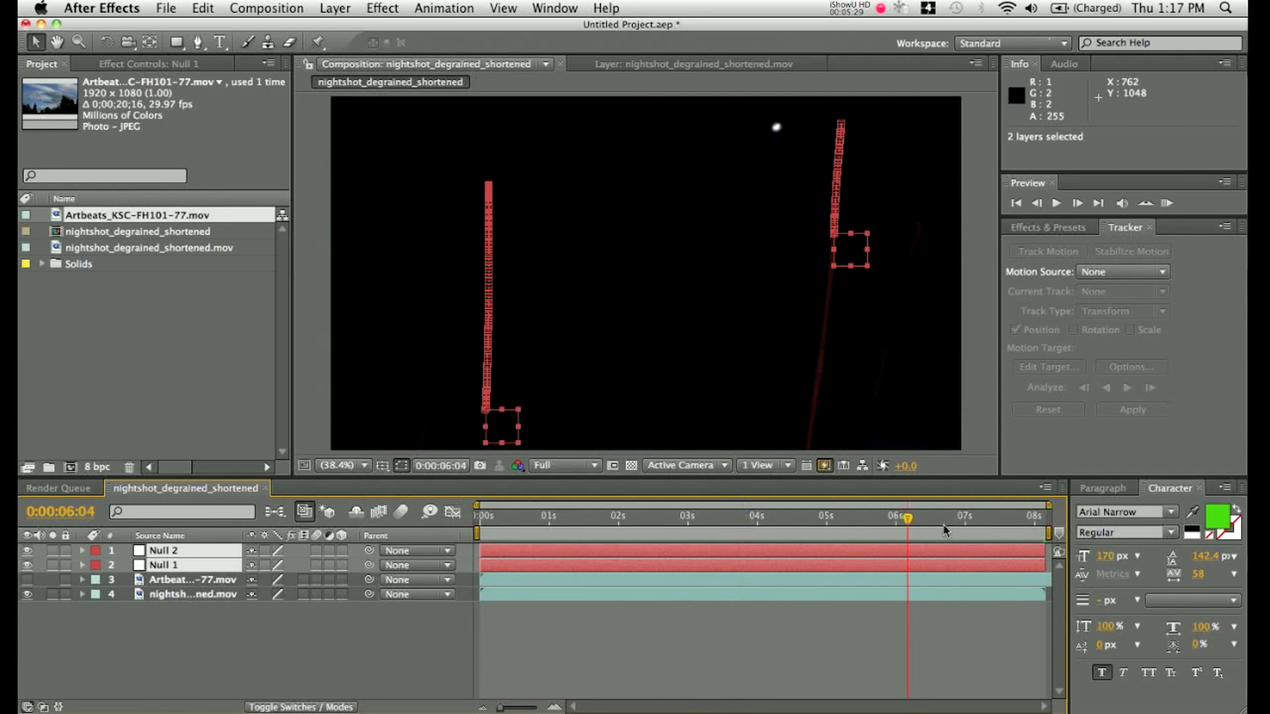
Parent Null 2 to Null 1 near the start of the composition and scrub the timeline to check both nulls' motion.
click(582, 517)
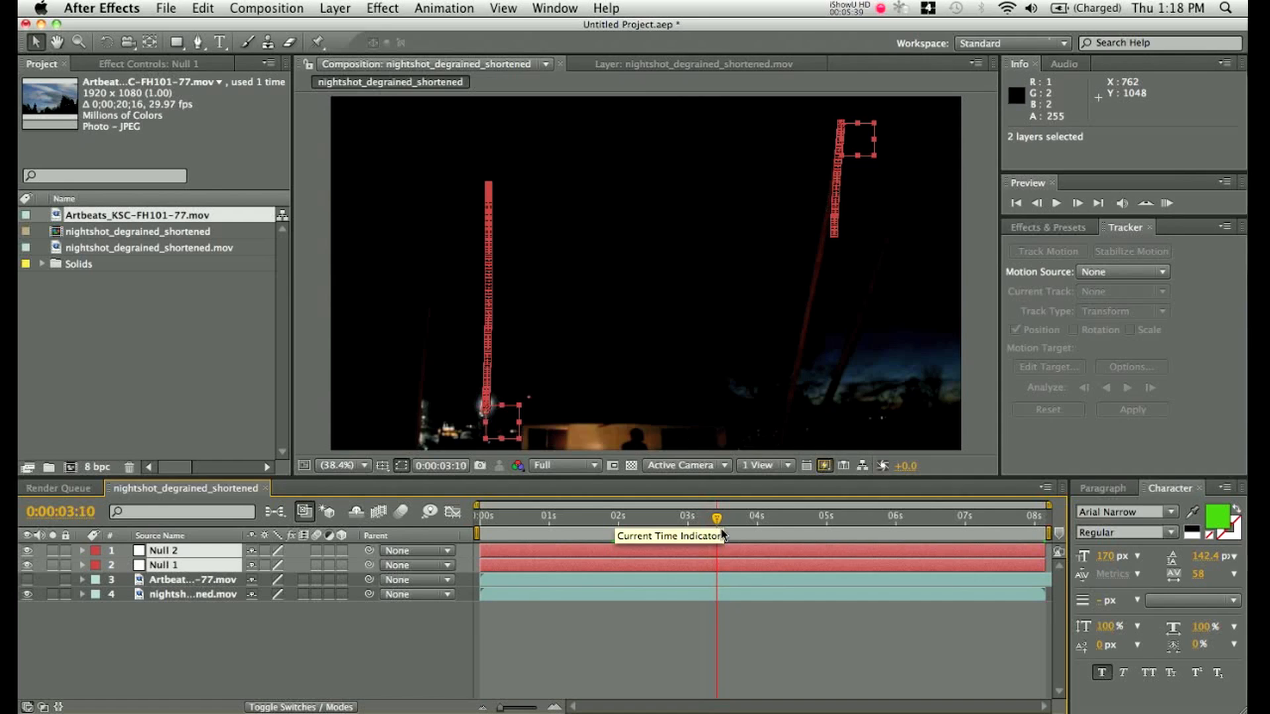
drag(717, 531, 852, 527)
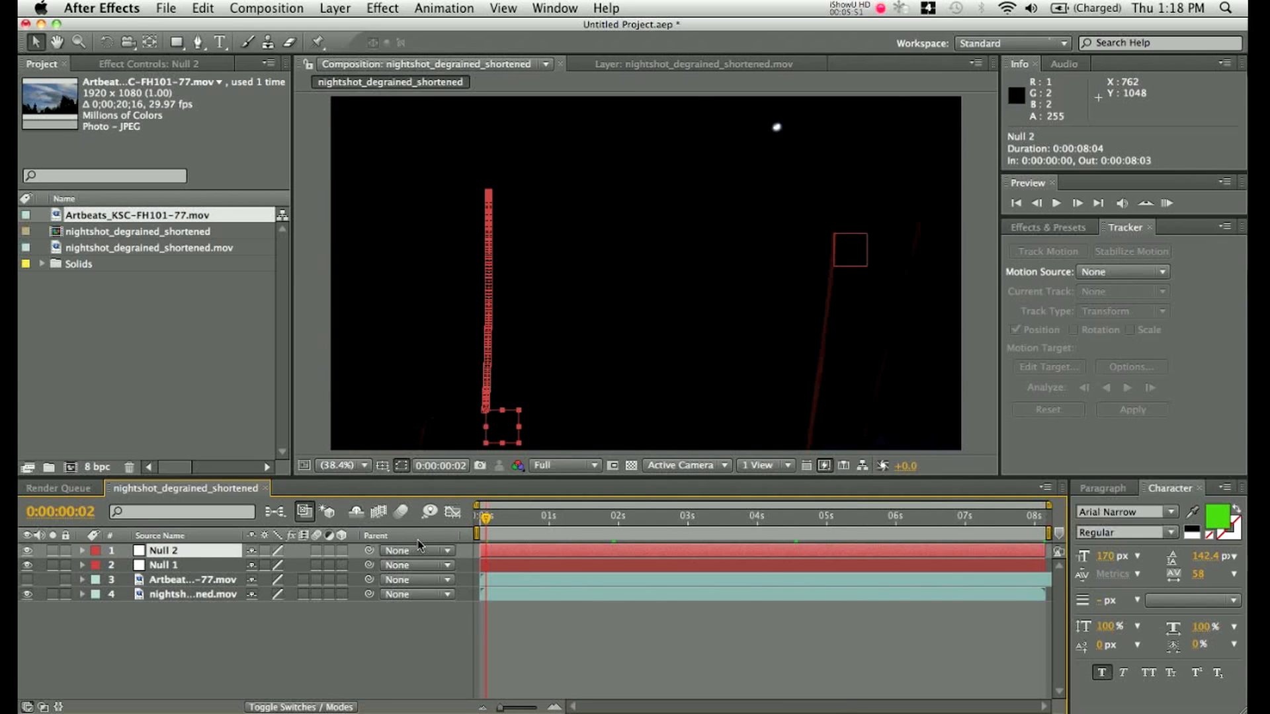
drag(369, 550, 167, 570)
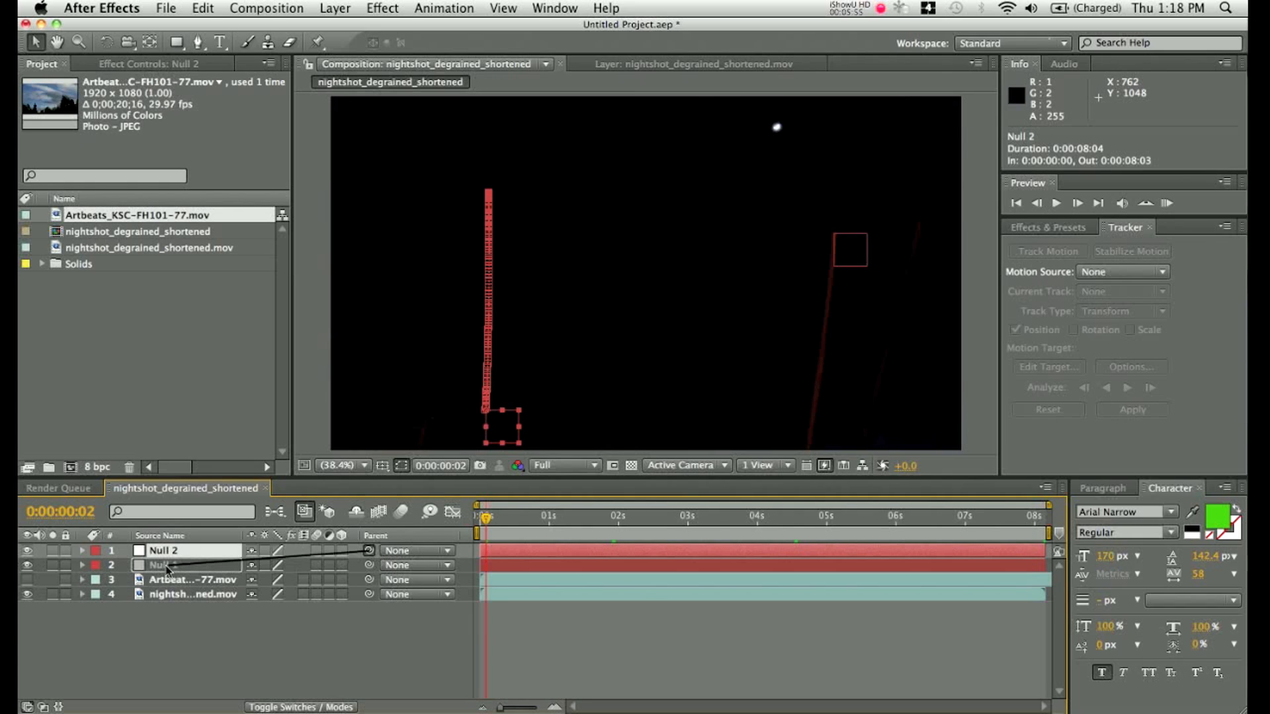
drag(168, 569, 166, 566)
click(480, 521)
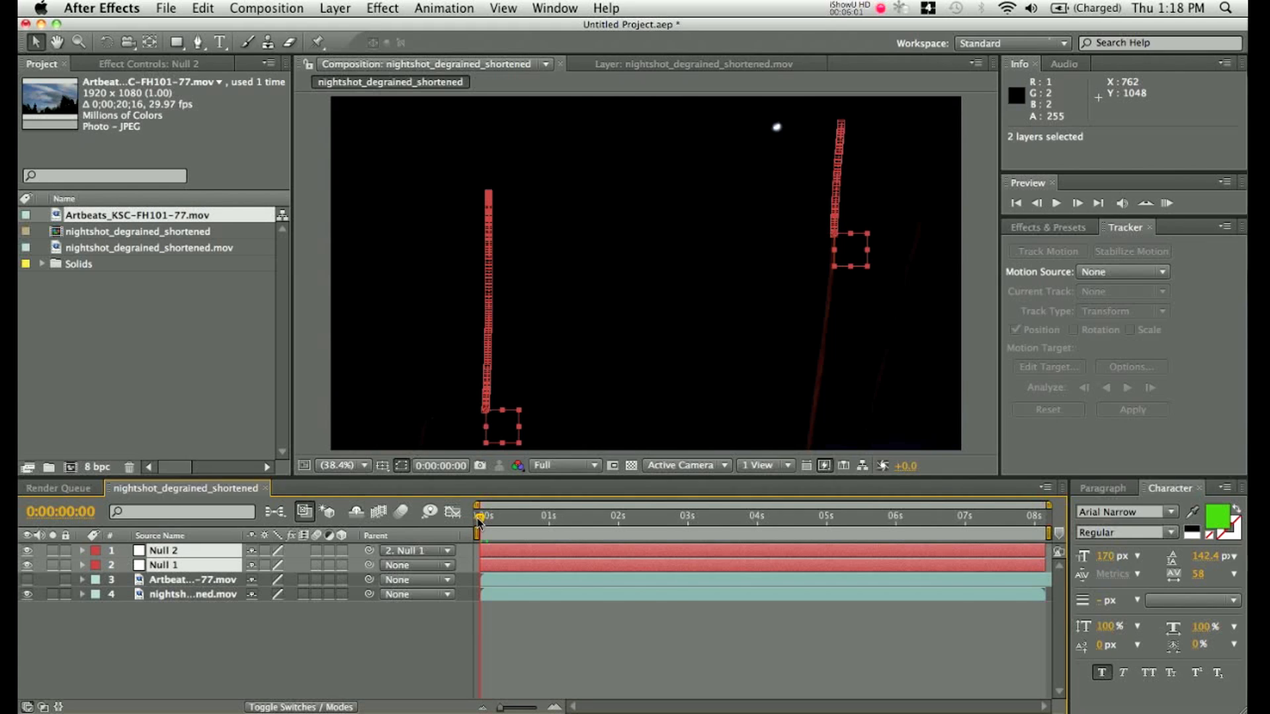
drag(480, 522, 708, 526)
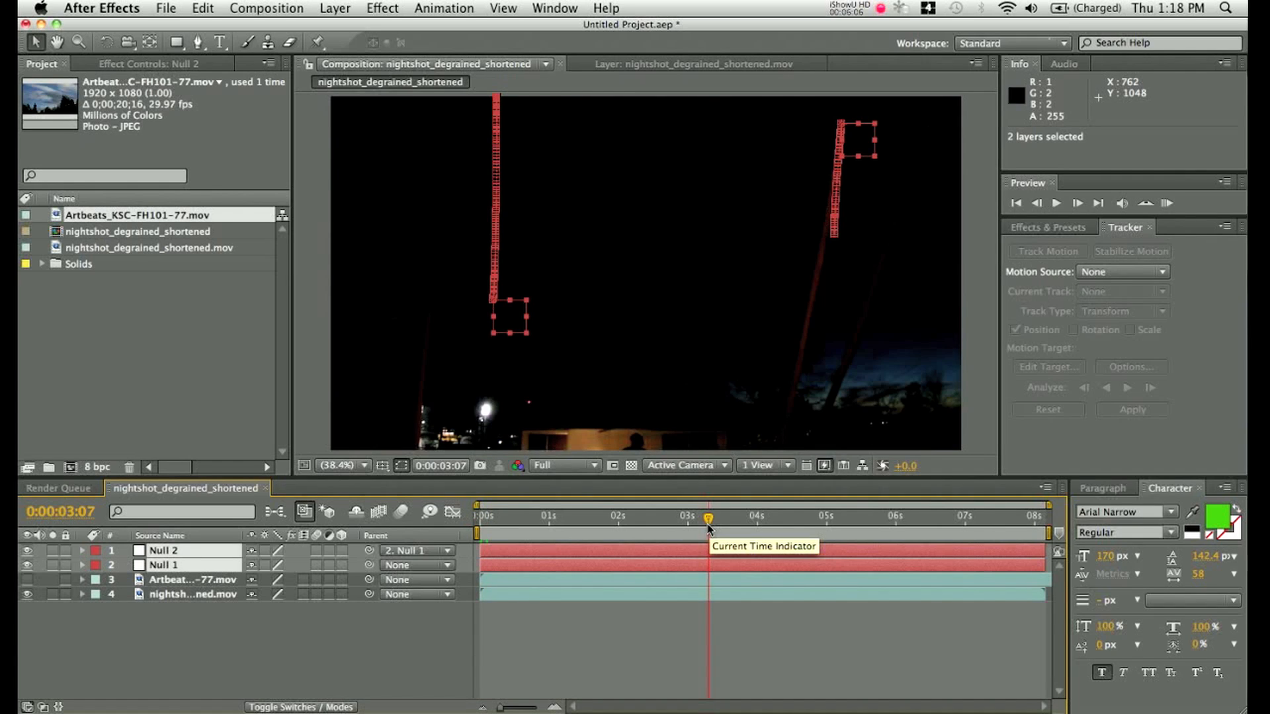
Parent the Artbeats sky footage layer to Null 2 at the first frame and scrub the timeline to check that it follows.
key(Home)
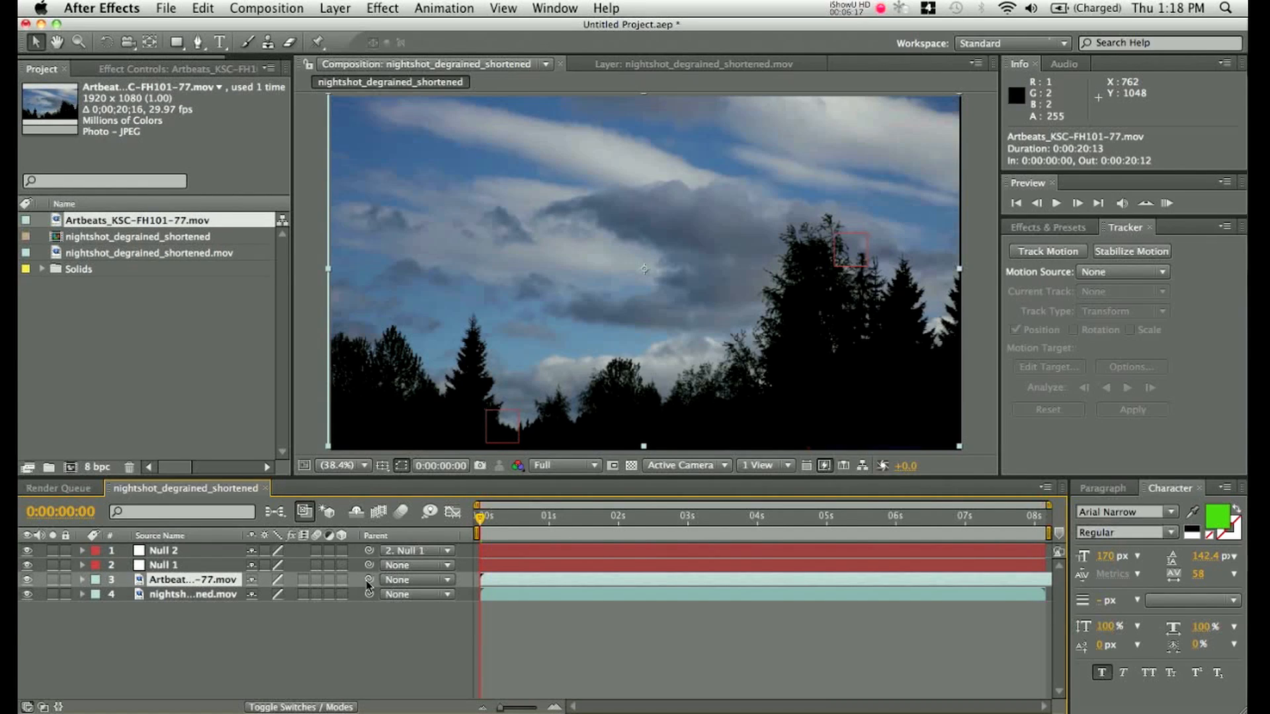
drag(368, 584, 216, 553)
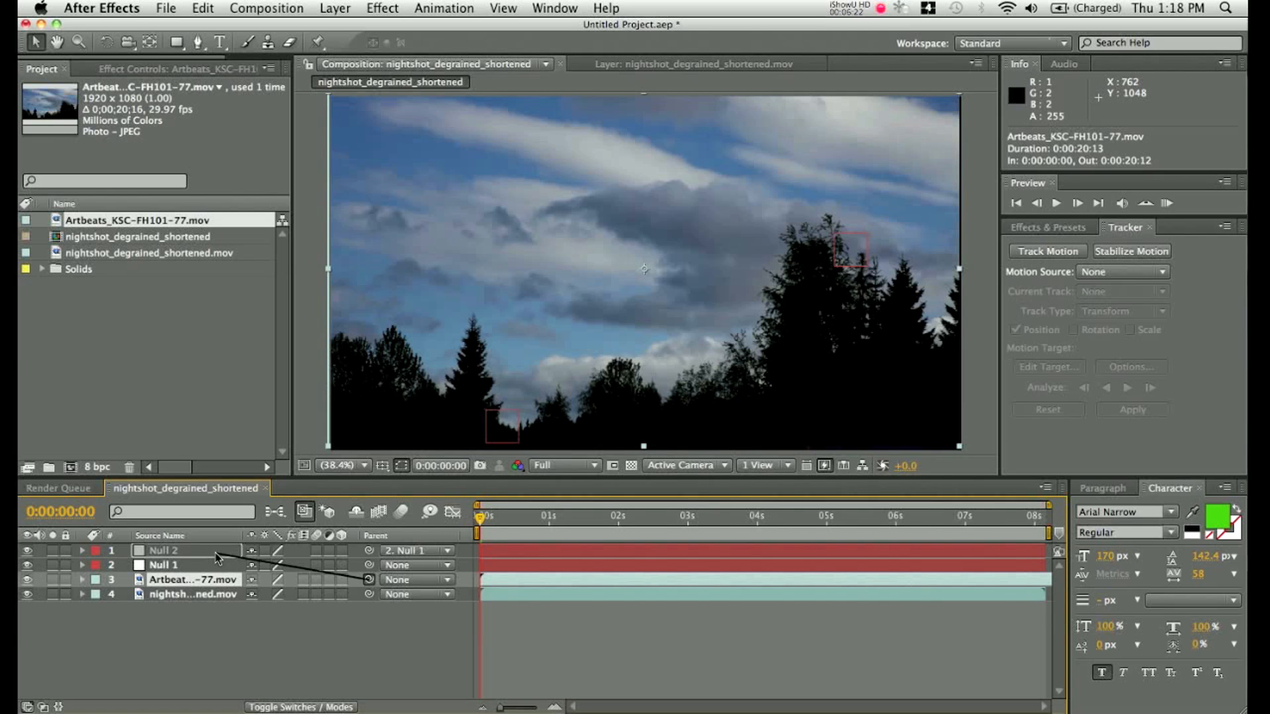
drag(215, 553, 216, 553)
drag(479, 517, 542, 520)
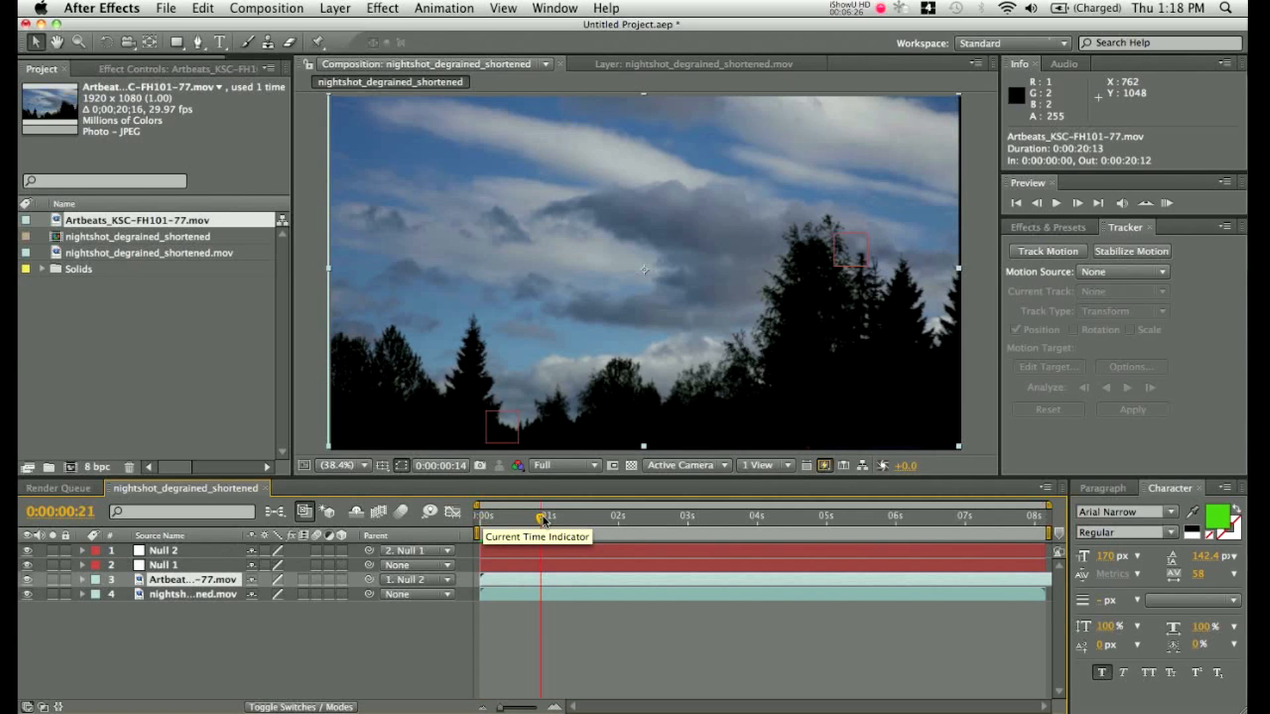
drag(542, 519, 848, 526)
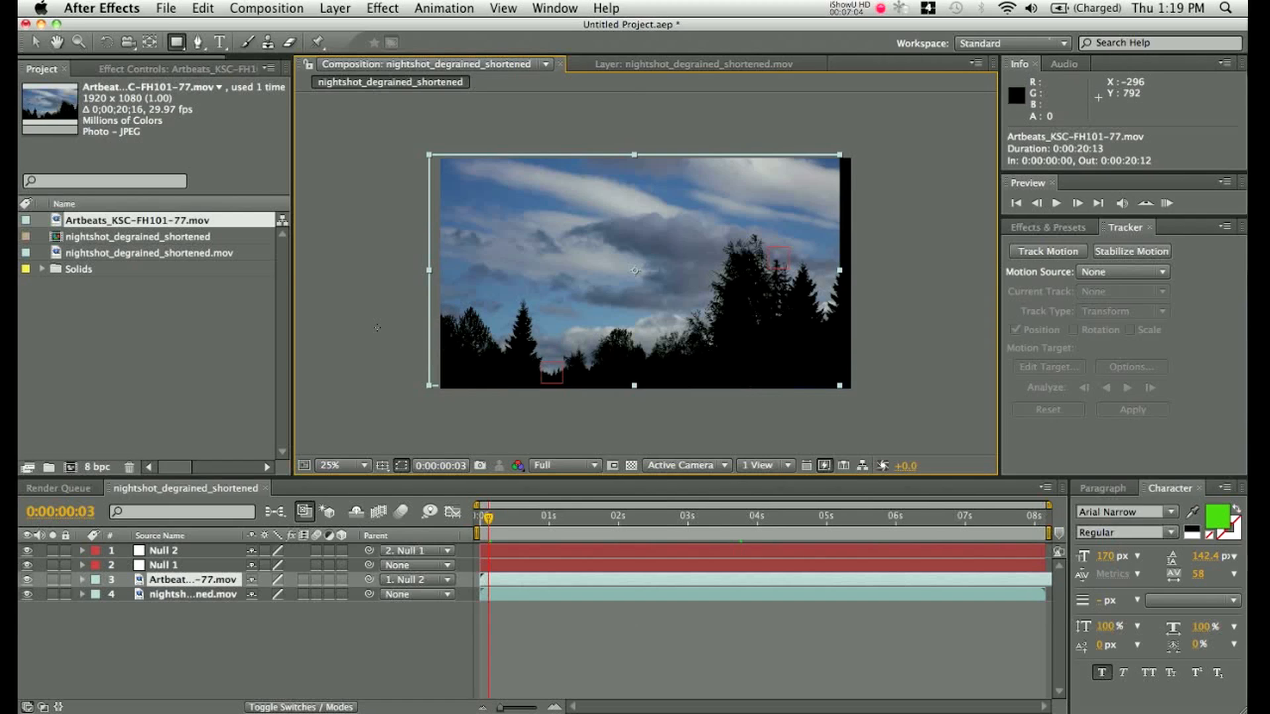
Draw a rectangular Subtract mask over the sky footage's lower part, top edge at about 731 px, and feather it 250 pixels.
drag(327, 310, 1003, 527)
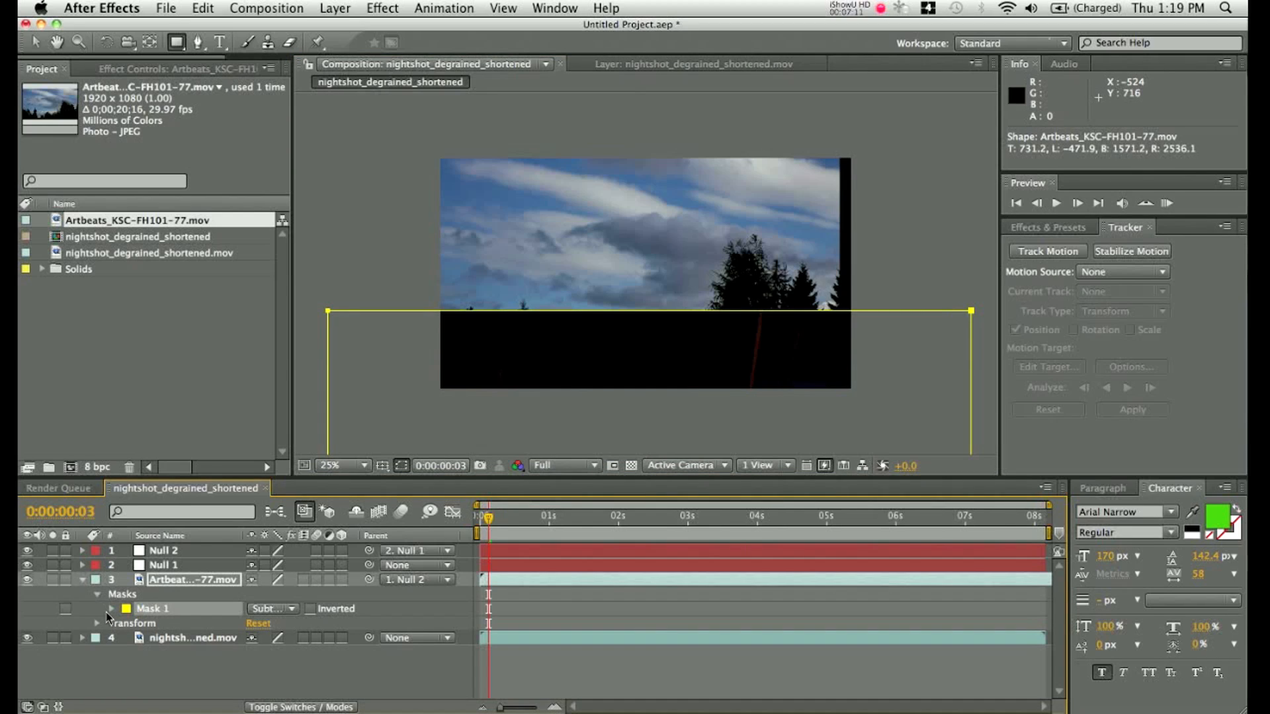
click(109, 609)
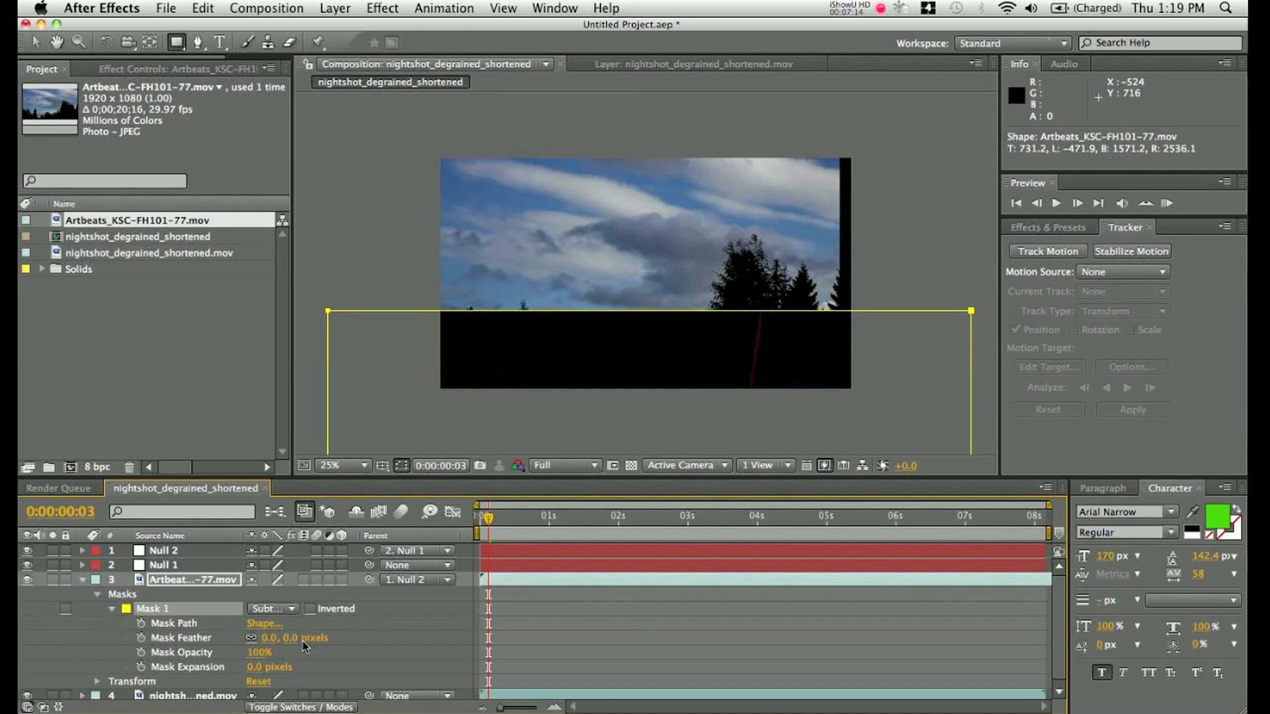
drag(290, 638, 534, 667)
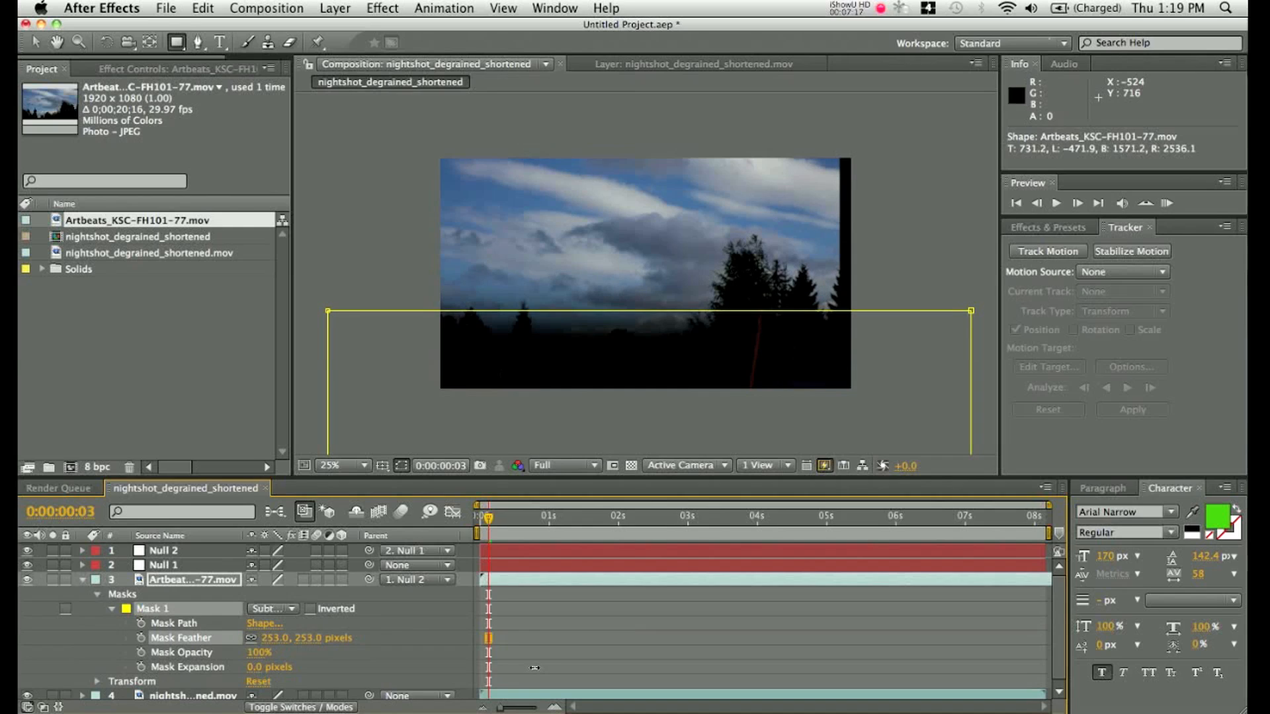
drag(534, 668, 532, 672)
Add a second rectangular mask over the sky's right side from about 1436 px, set it to Subtract, and feather it 300 pixels.
drag(931, 101, 781, 327)
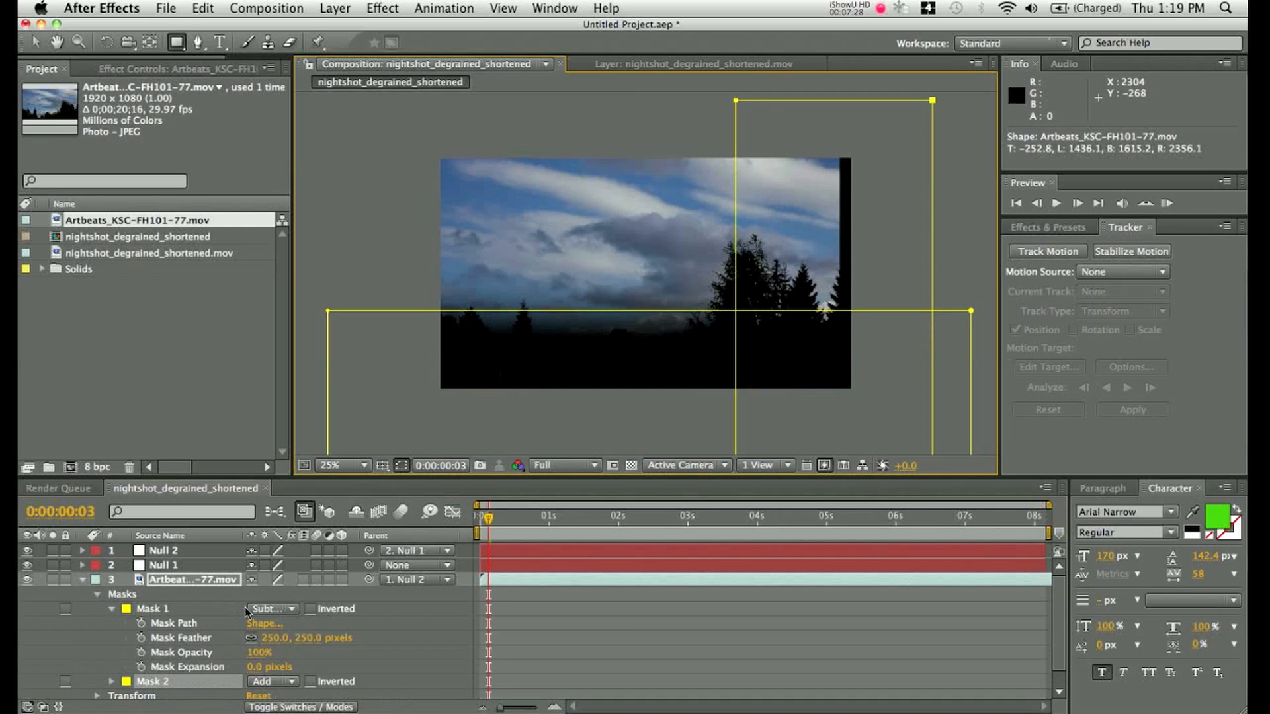
click(268, 681)
click(271, 691)
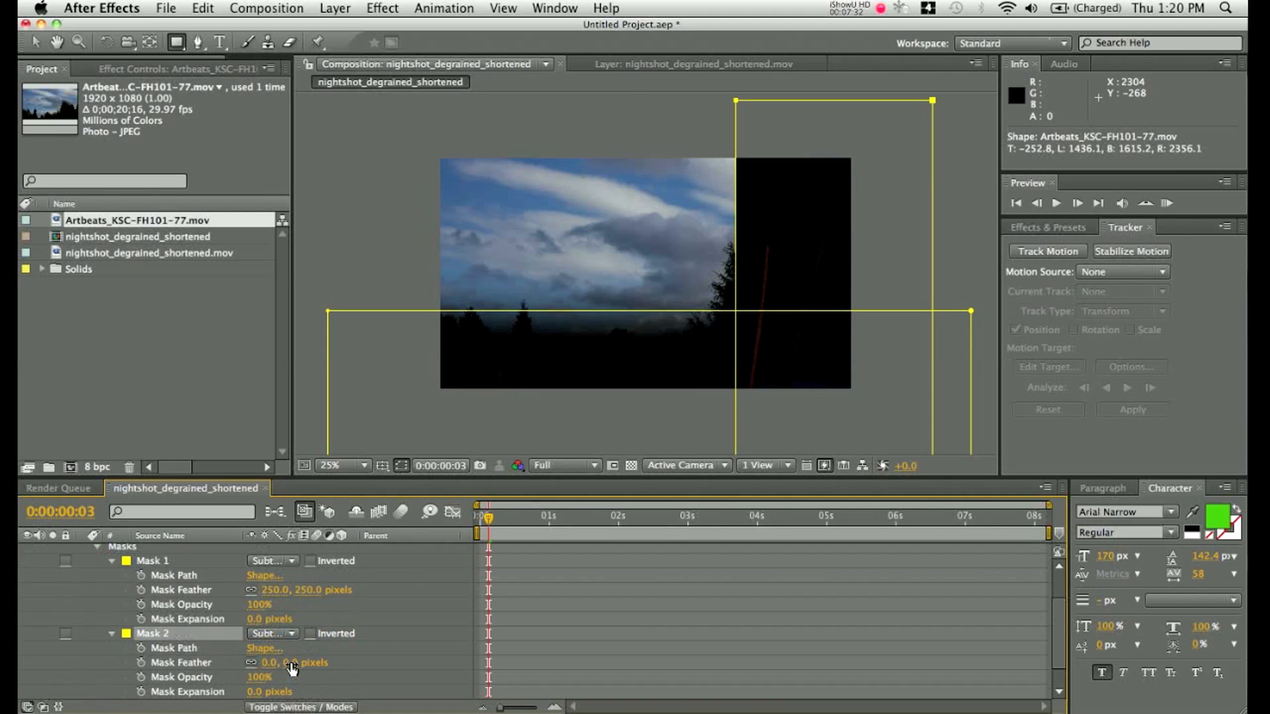
drag(292, 670, 471, 673)
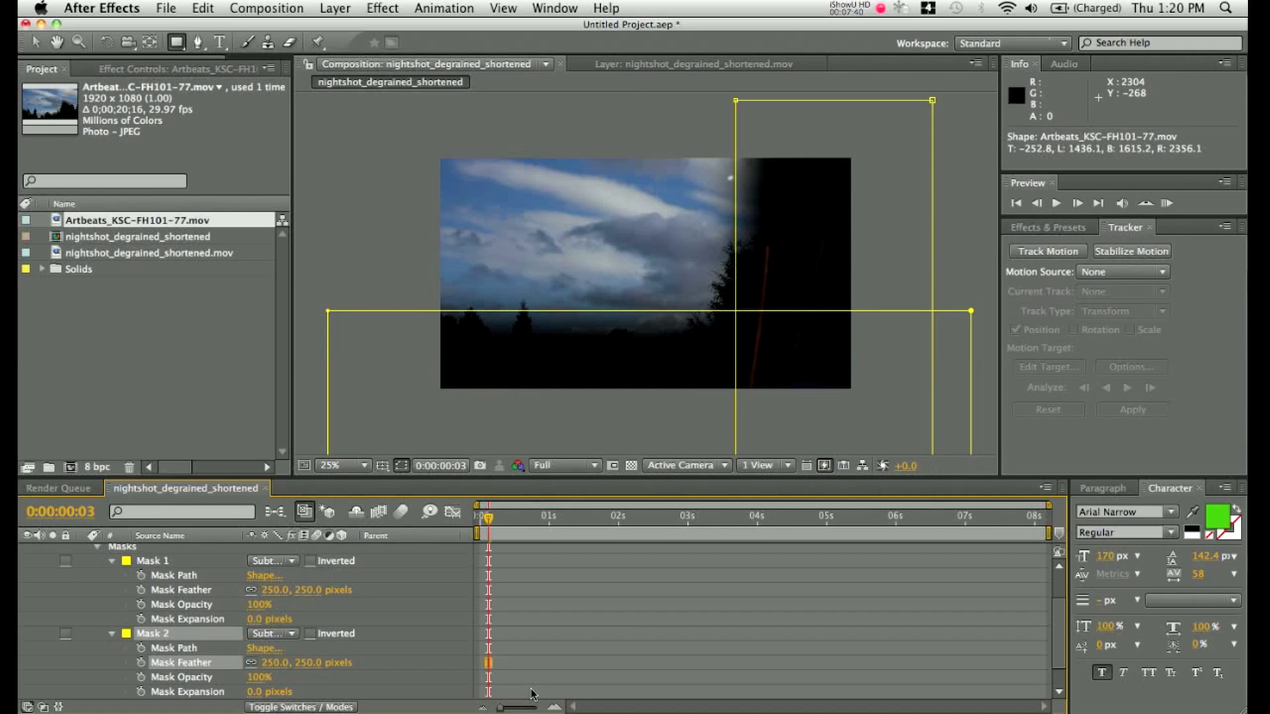
click(307, 662)
text(300)
key(Return)
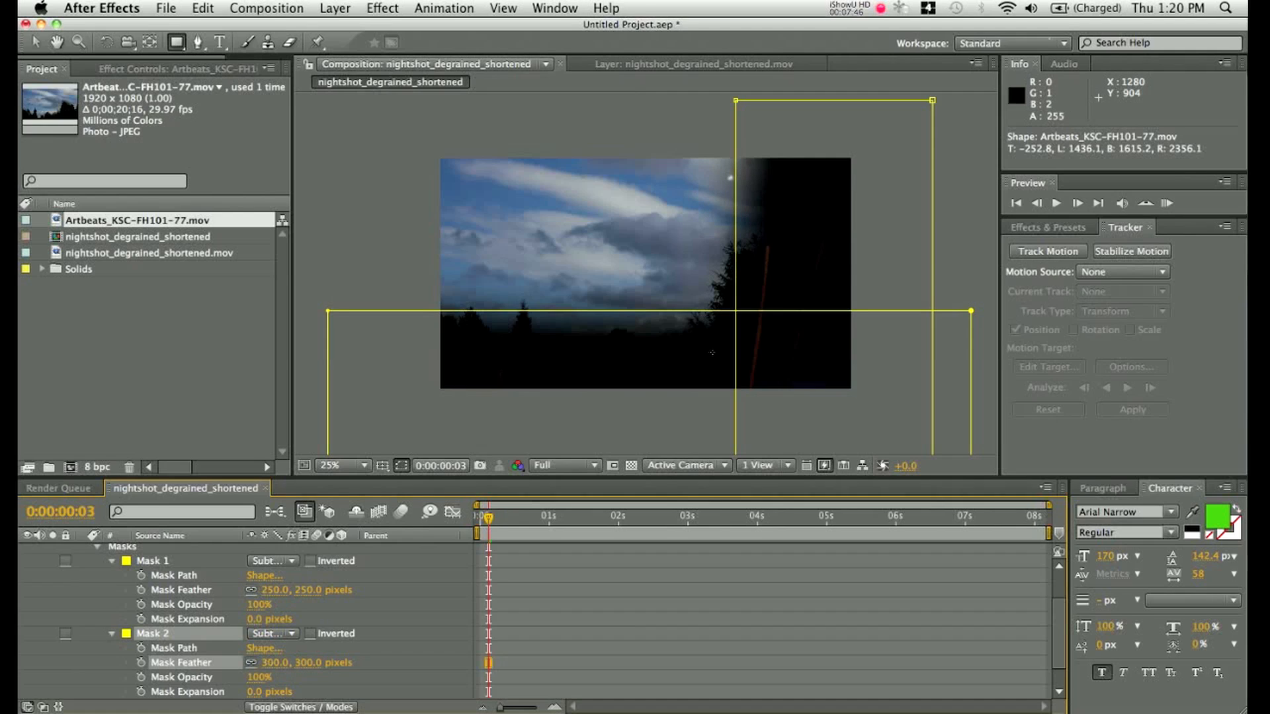
Shift Mask 2 slightly left, hide the mask outlines in the fitted composition view, and collapse the sky layer's properties.
key(v)
click(745, 106)
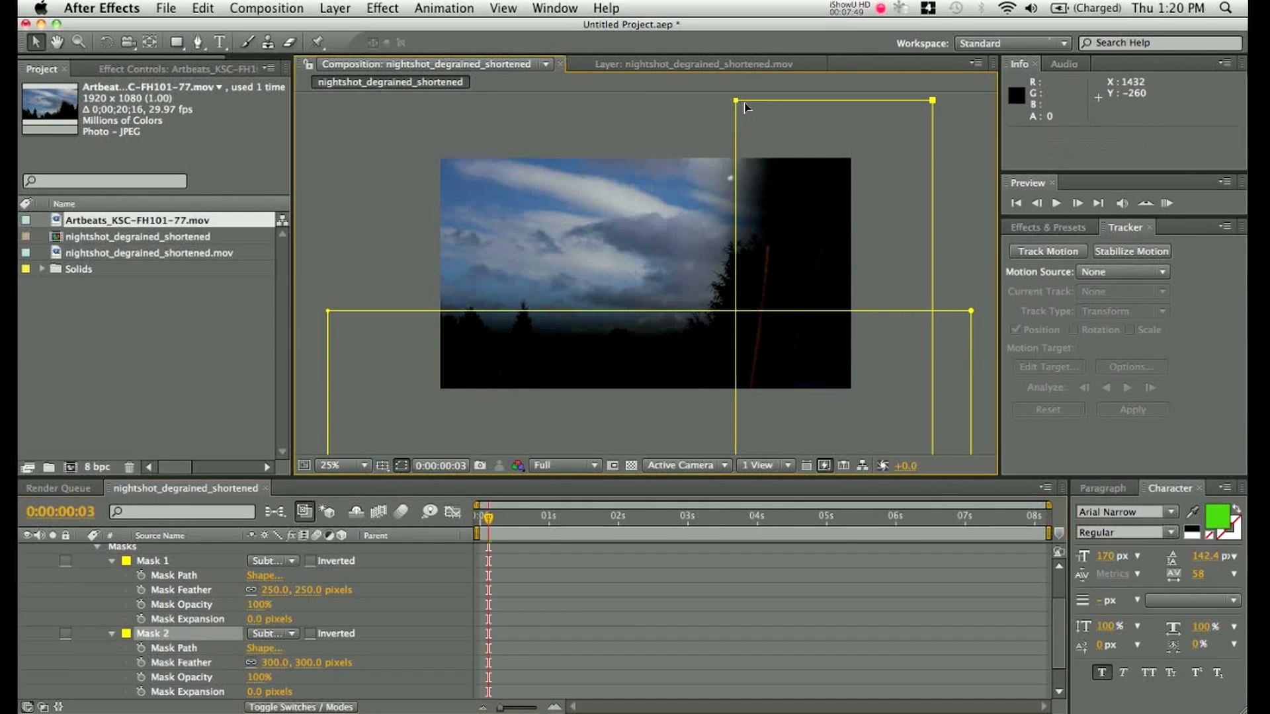
mouse_move(745, 106)
mouse_down()
mouse_move(720, 105)
mouse_move(738, 107)
mouse_up()
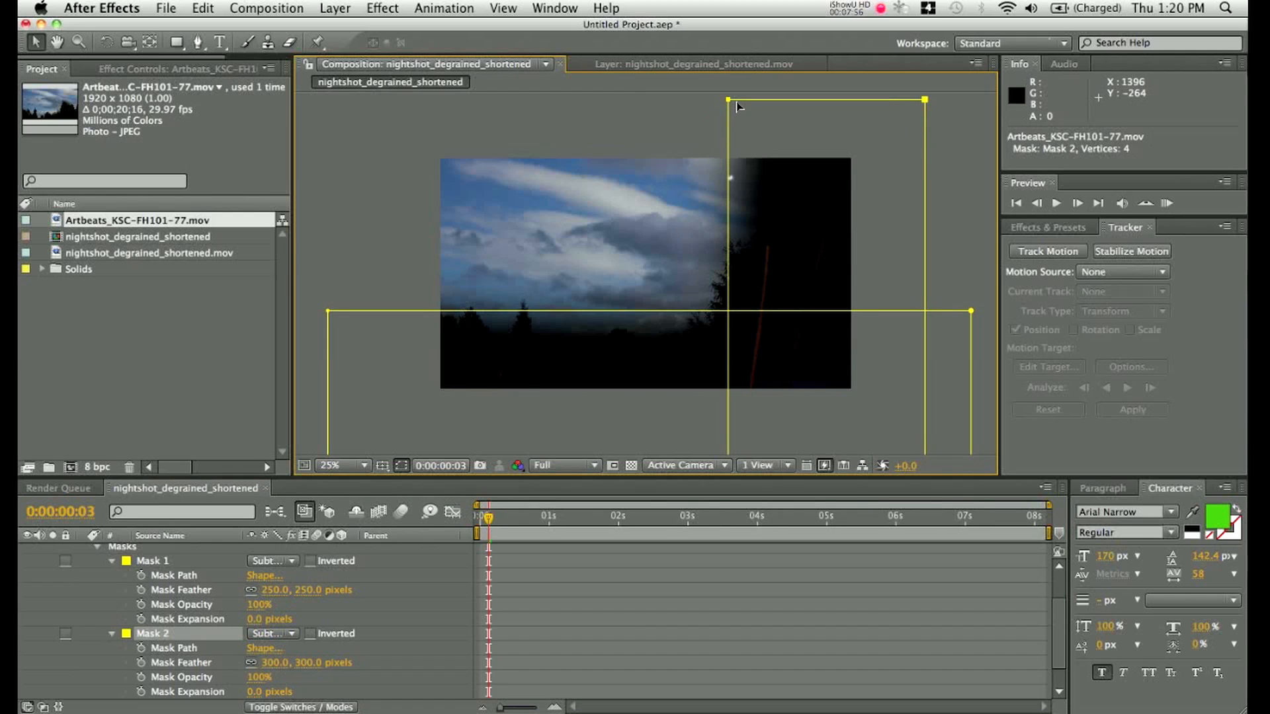
click(363, 465)
click(371, 497)
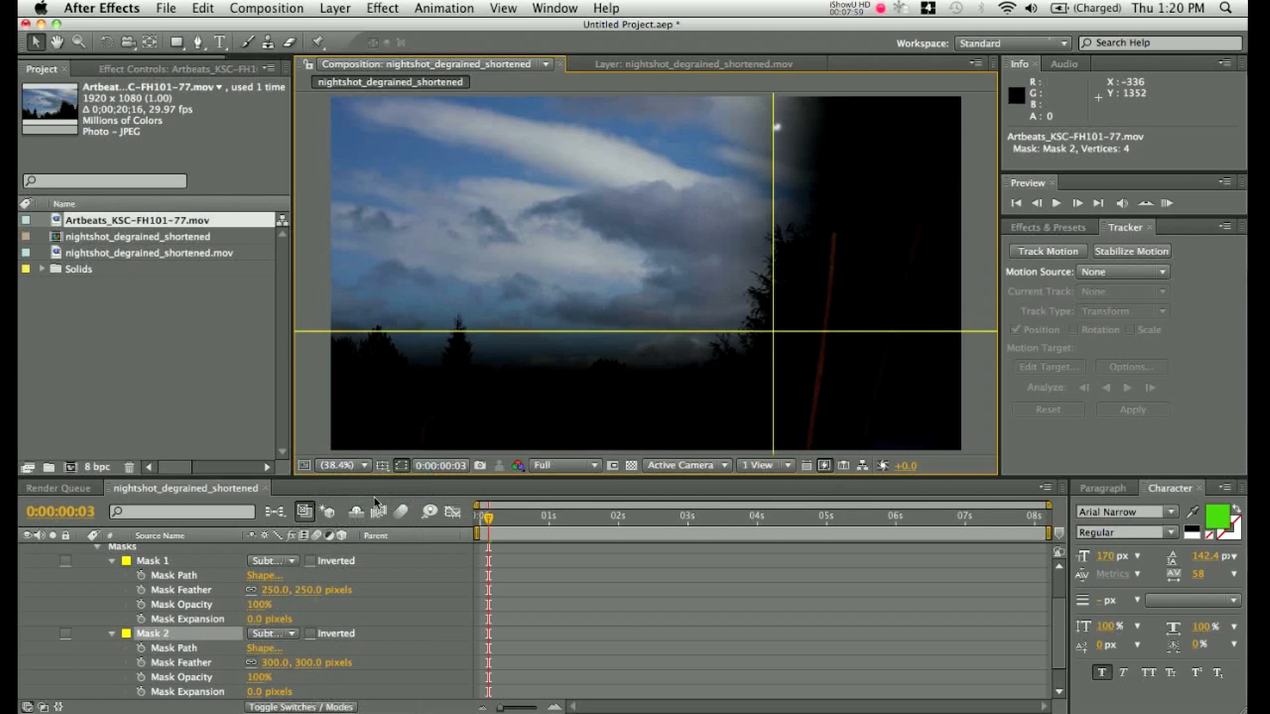
click(403, 466)
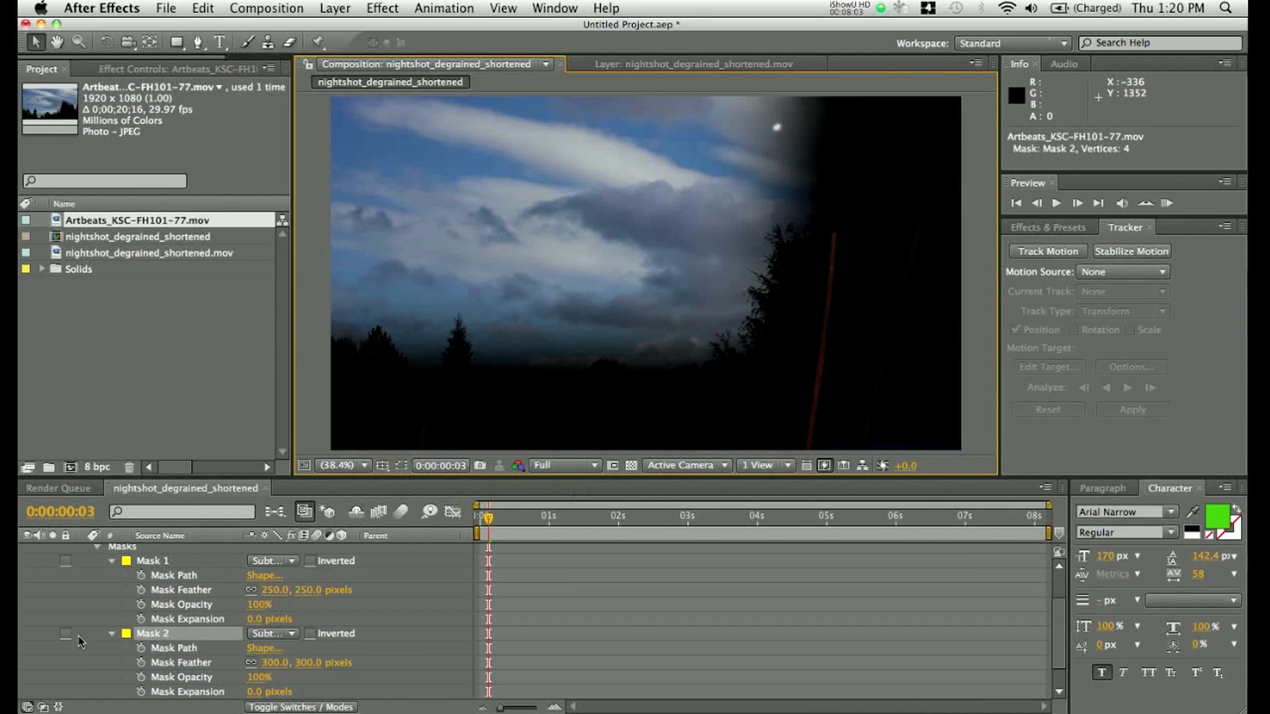
scroll(78, 636, up, 3)
click(82, 575)
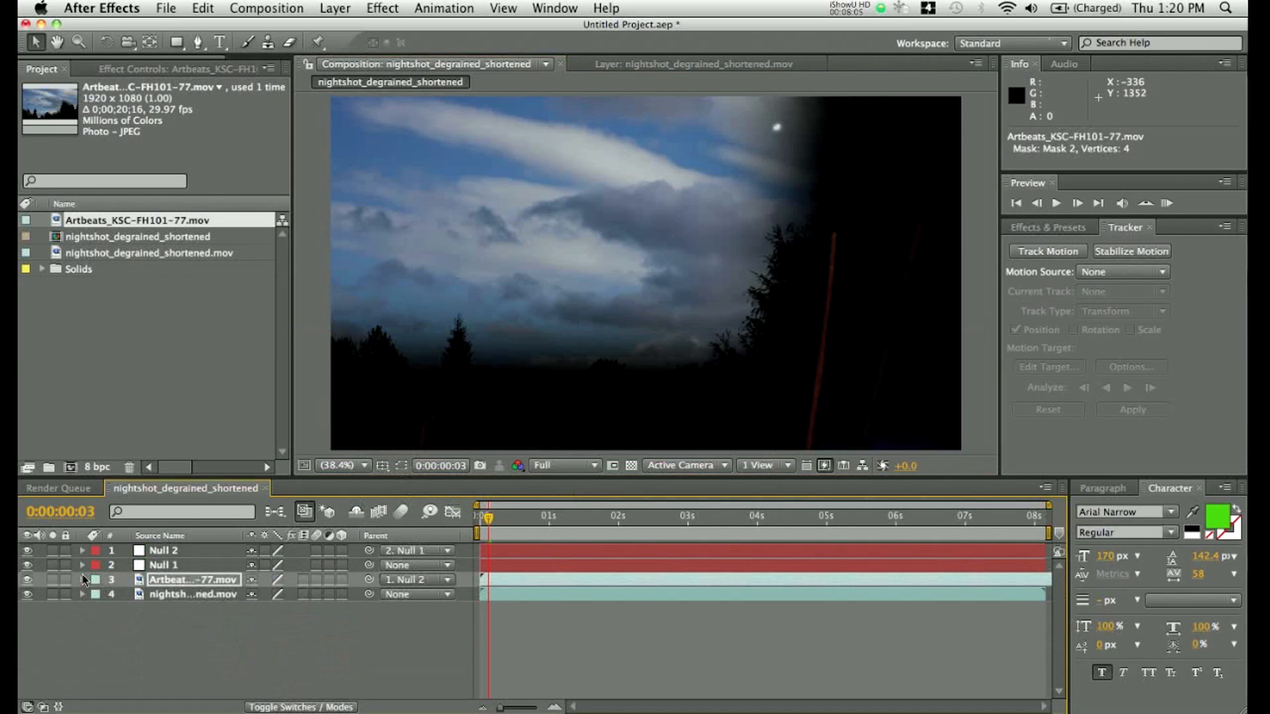
Scrub through the masked sky, return to the first frame, and apply the Curves effect to the sky footage.
mouse_move(488, 518)
mouse_down()
mouse_move(863, 520)
mouse_move(465, 518)
mouse_up()
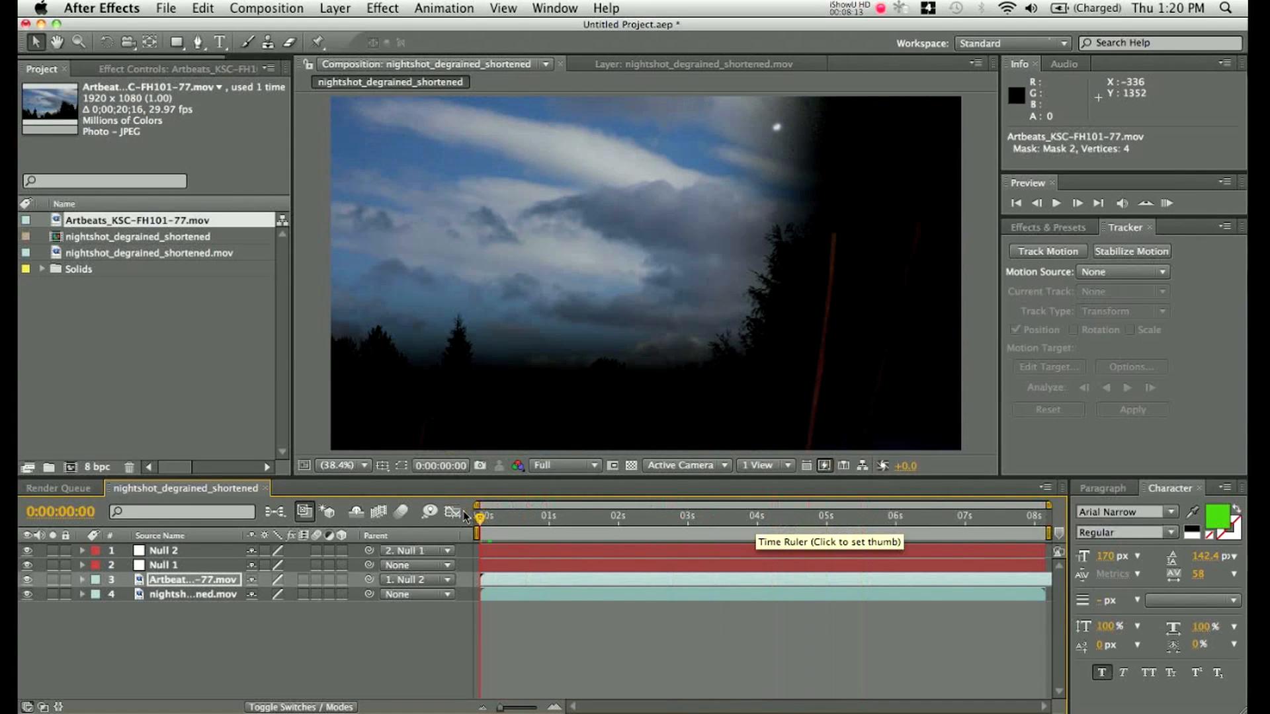
click(200, 580)
click(371, 10)
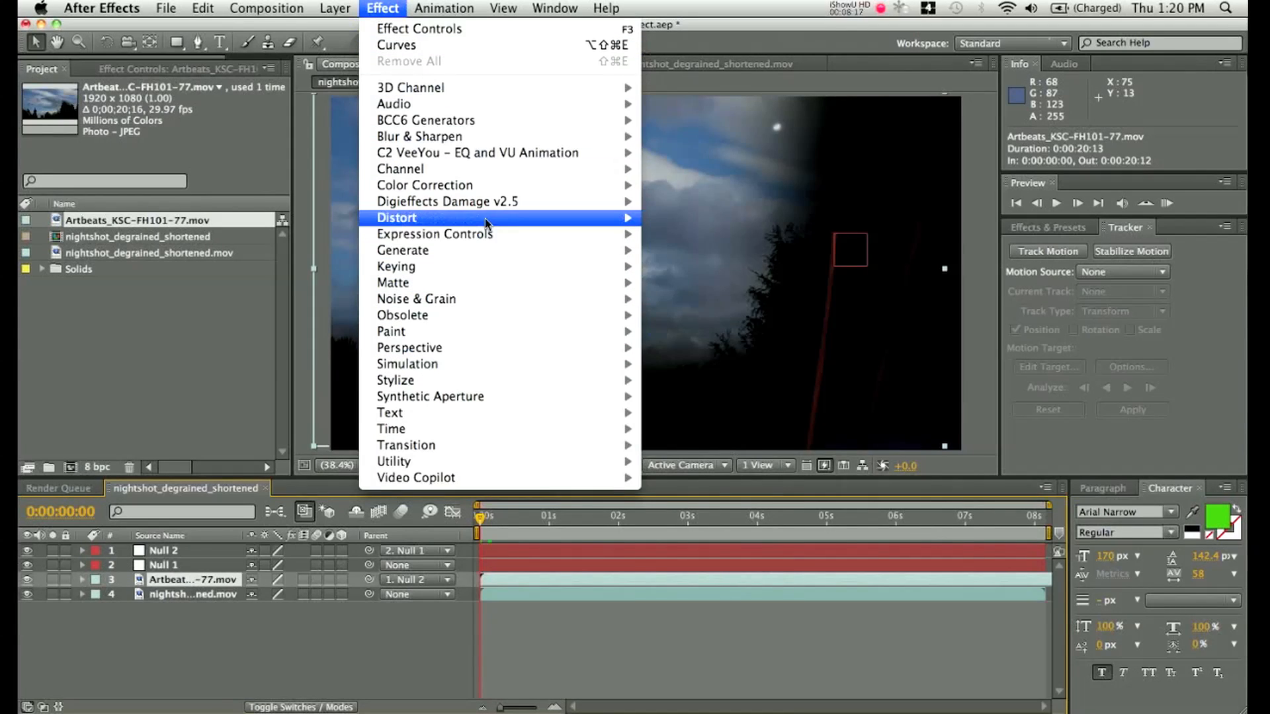
mouse_move(481, 187)
click(780, 431)
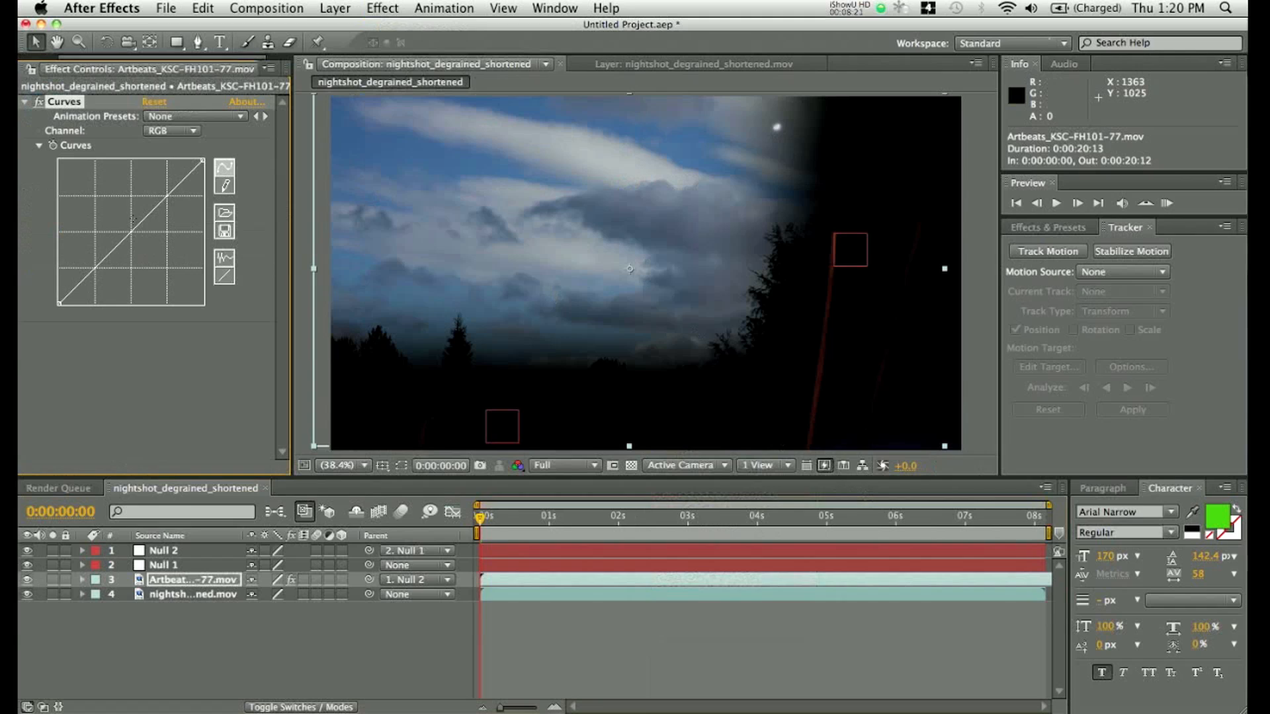
Pull the middle of the RGB curve down to darken the sky to night, and scrub the timeline to check the blend.
drag(132, 233, 163, 246)
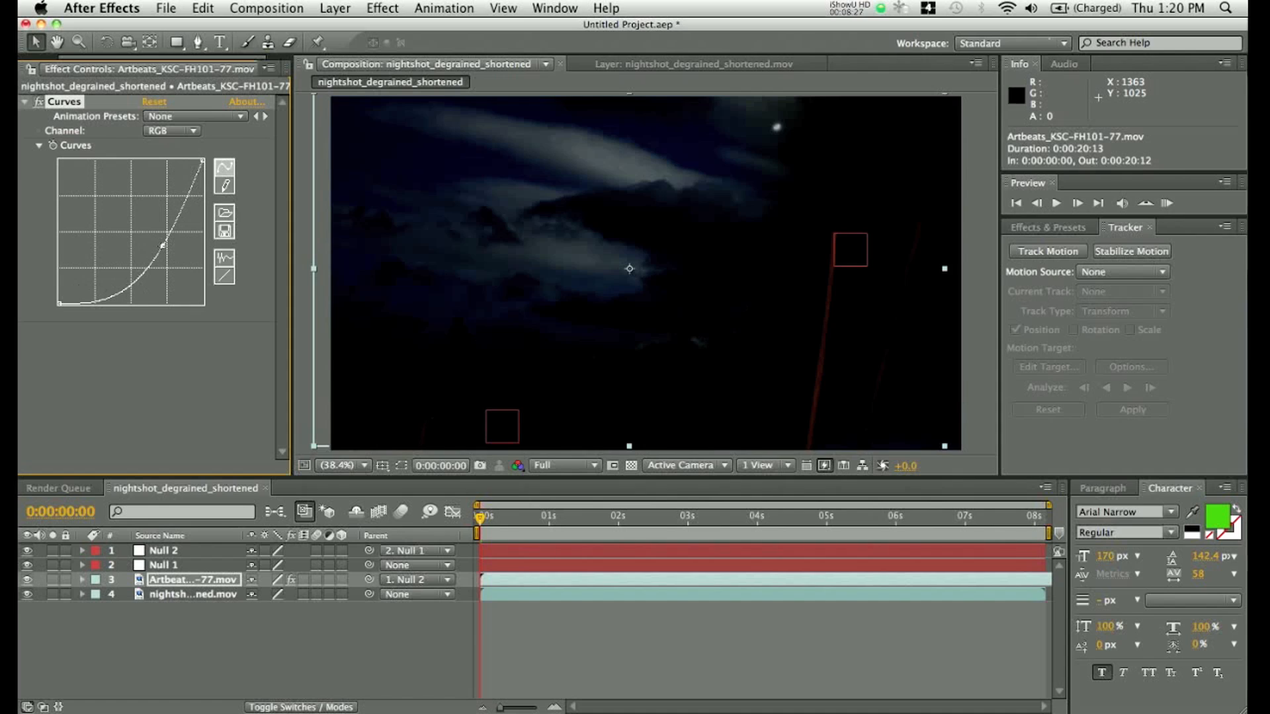
drag(162, 245, 164, 247)
click(665, 517)
drag(665, 518, 477, 519)
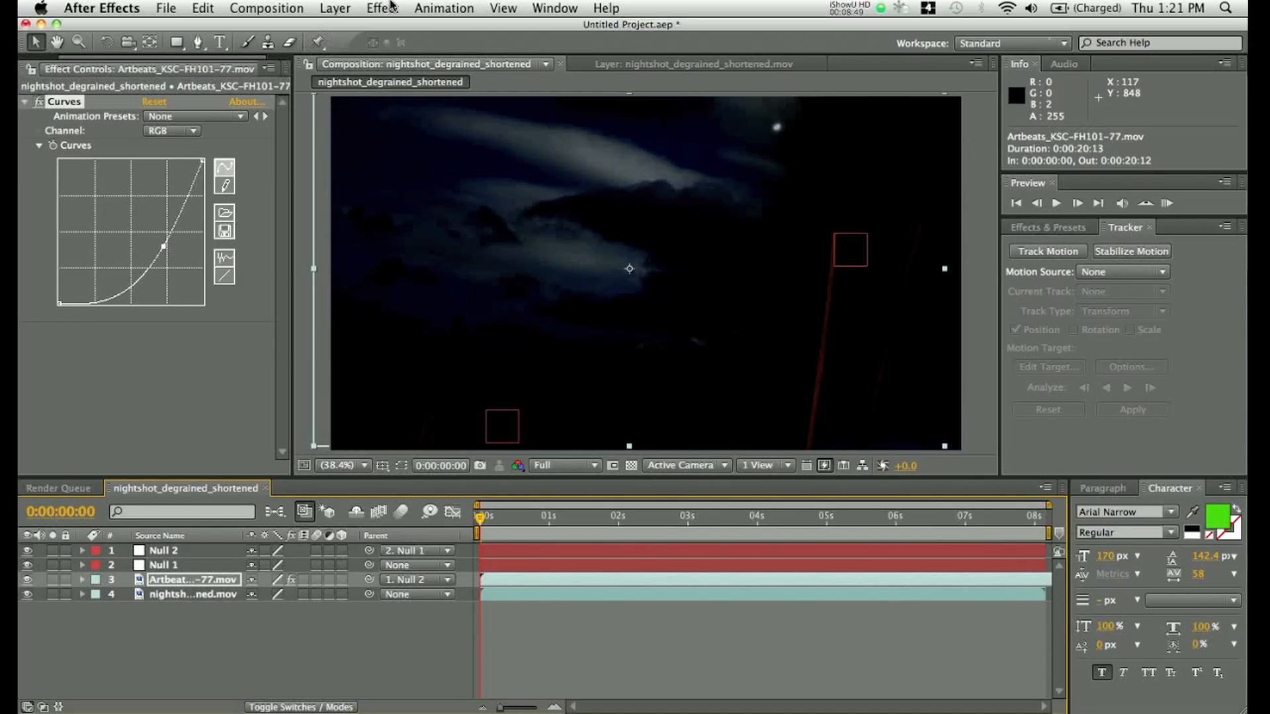
Create a new black solid at composition size, named "lightning".
click(335, 8)
mouse_move(351, 33)
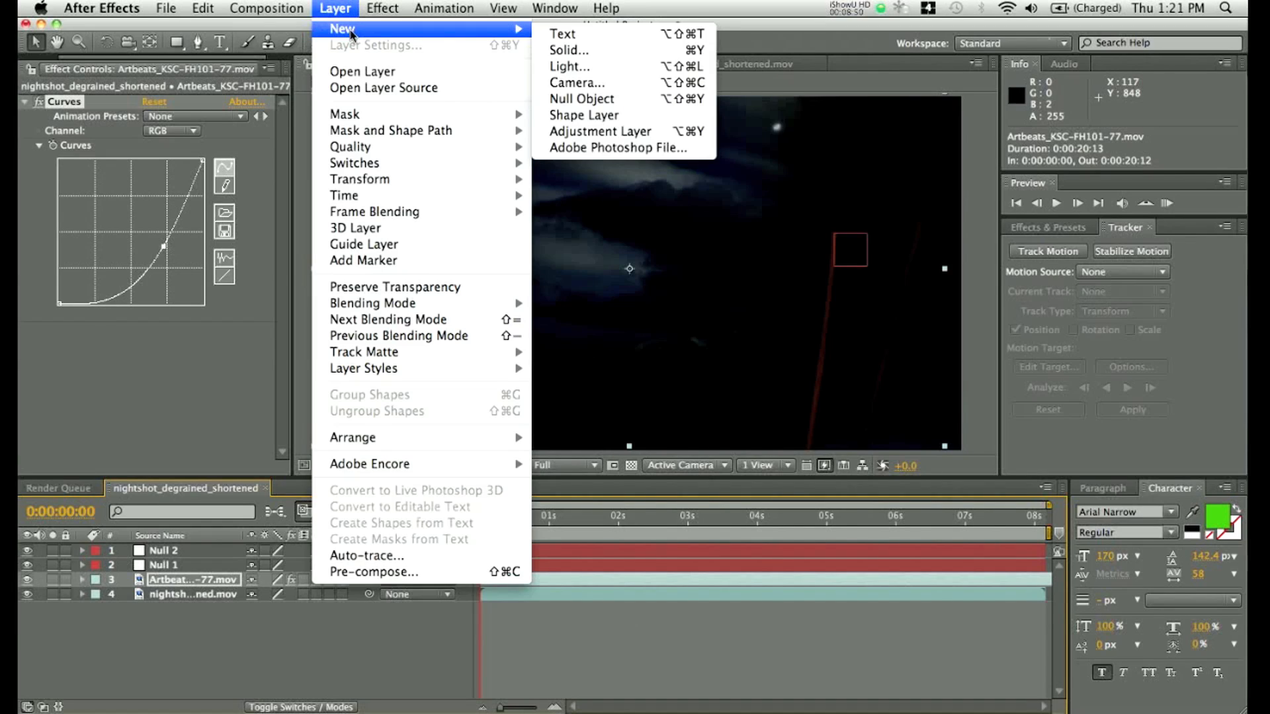
click(650, 52)
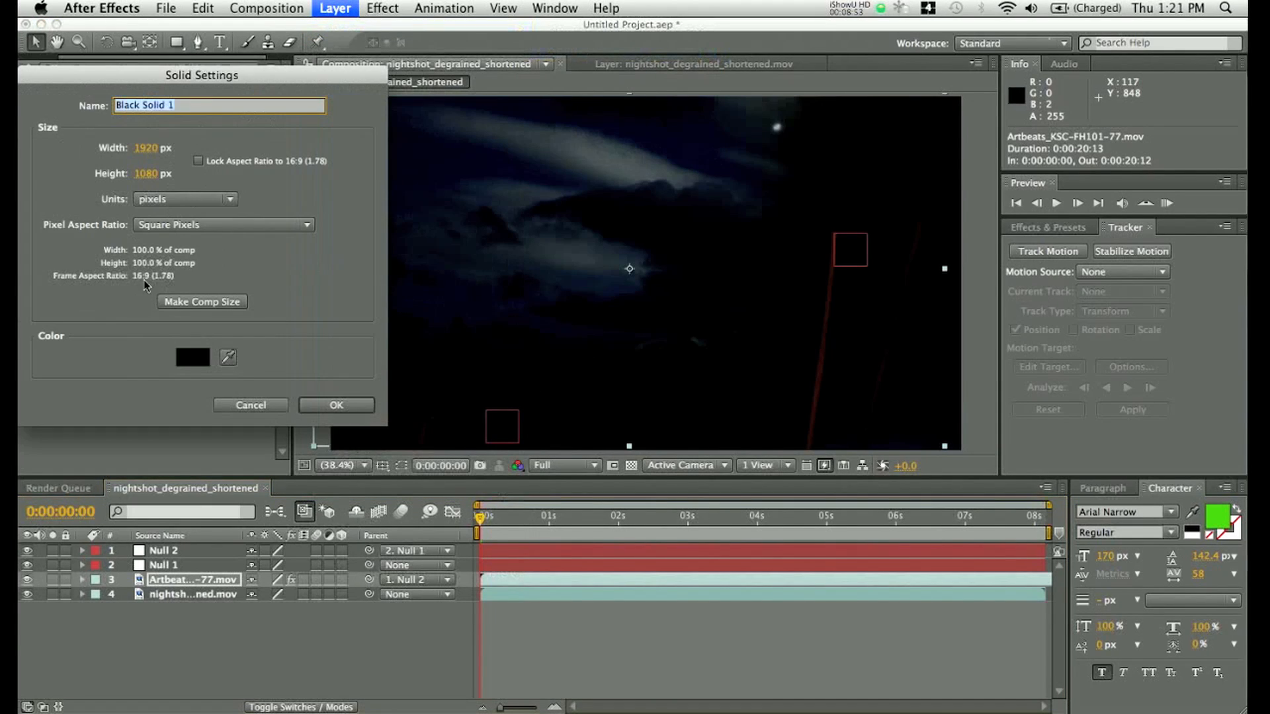
click(208, 304)
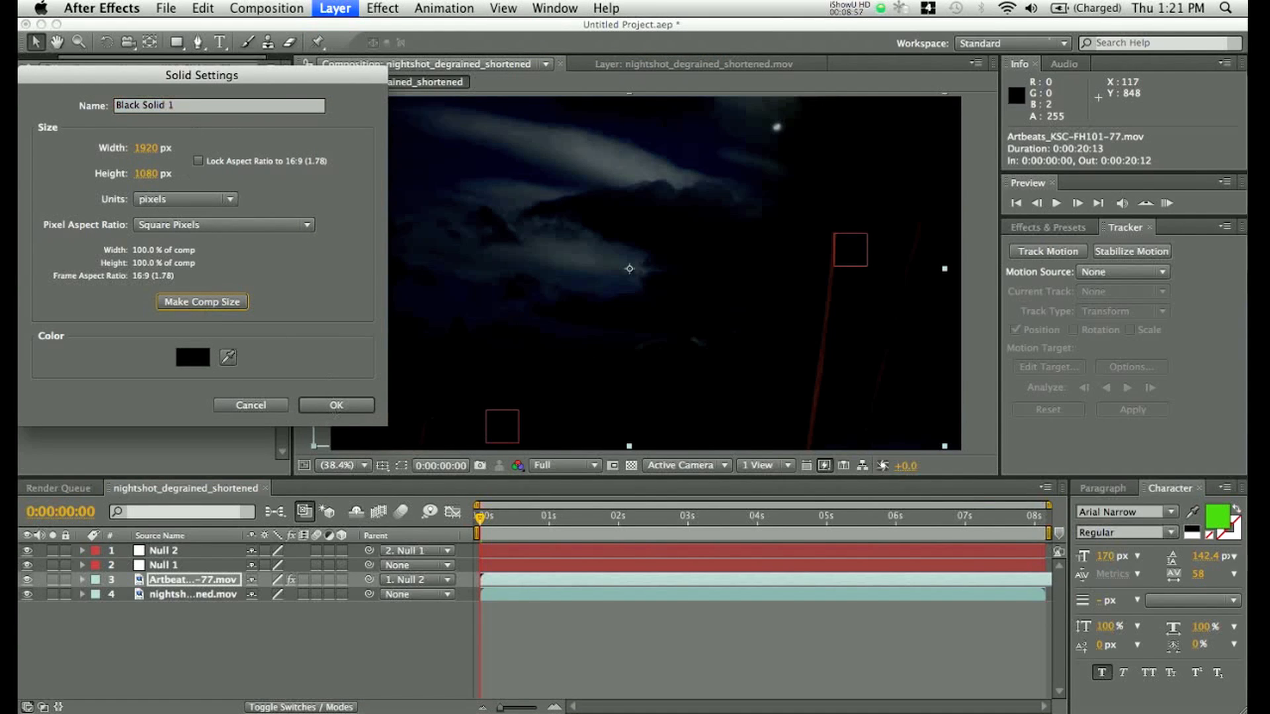
key(Tab)
text(lightning)
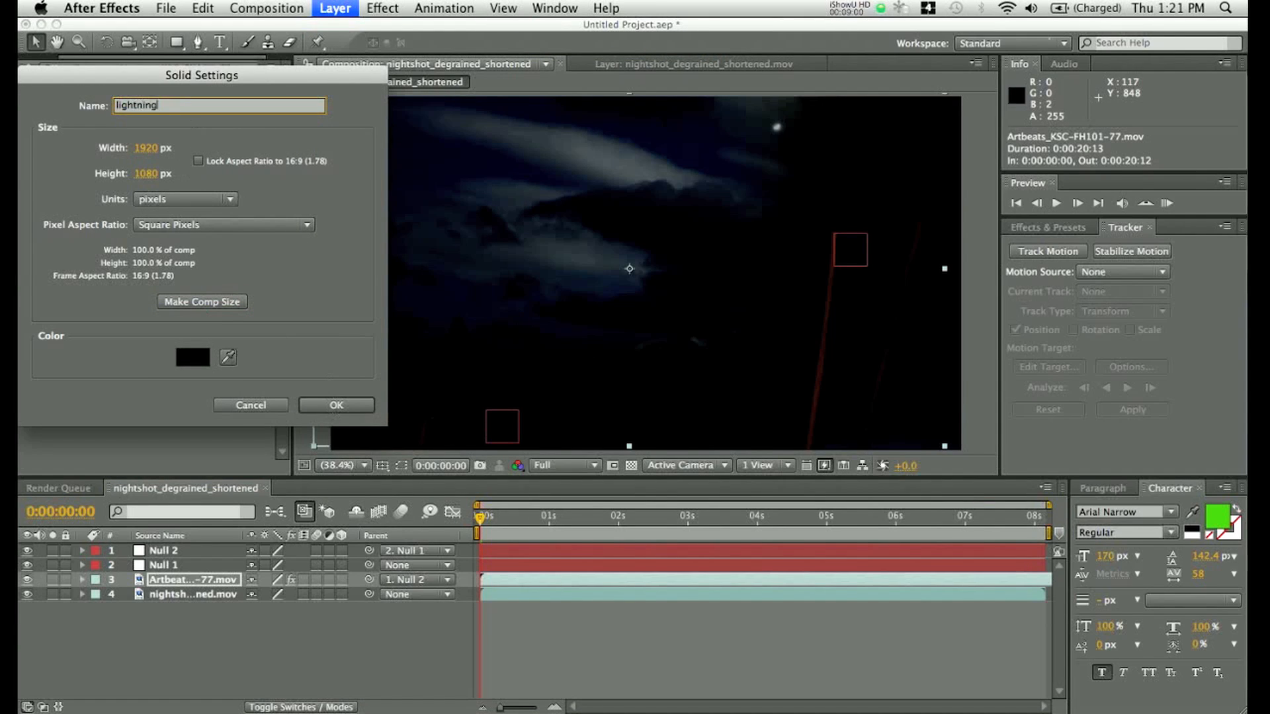
key(Return)
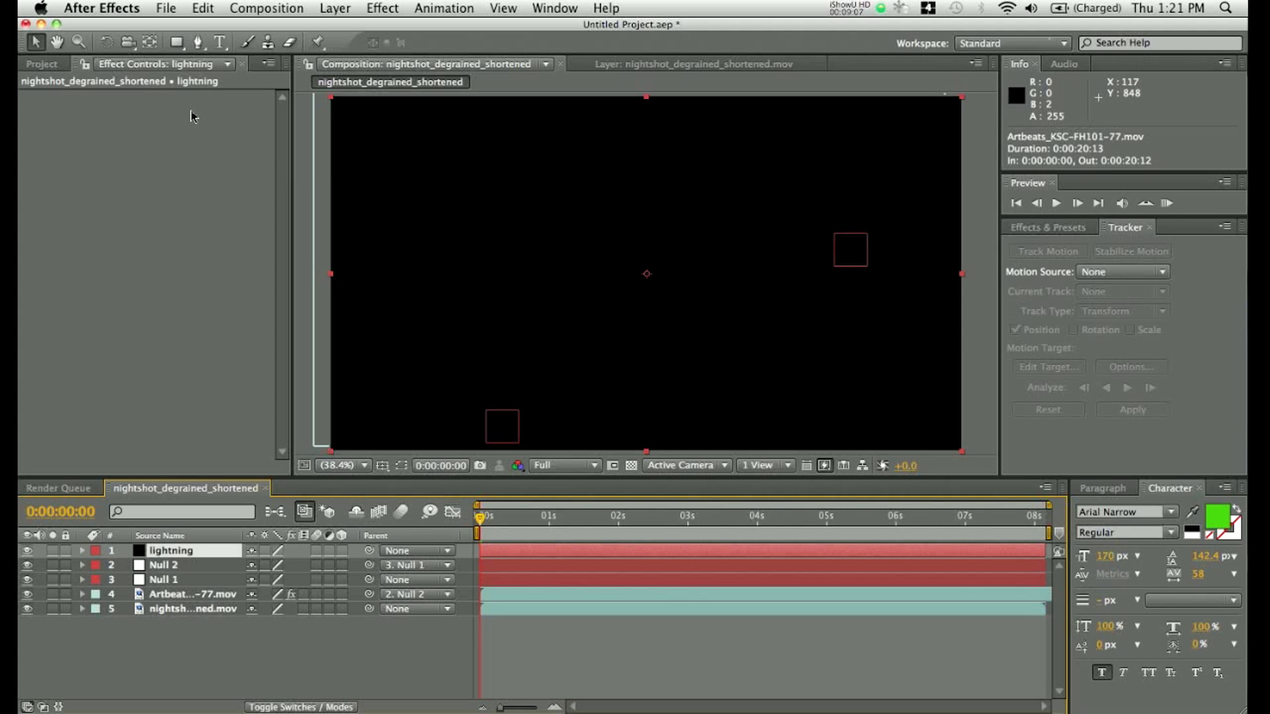
Apply the Advanced Lightning effect to the lightning solid and set its lightning type to Breaking.
click(368, 8)
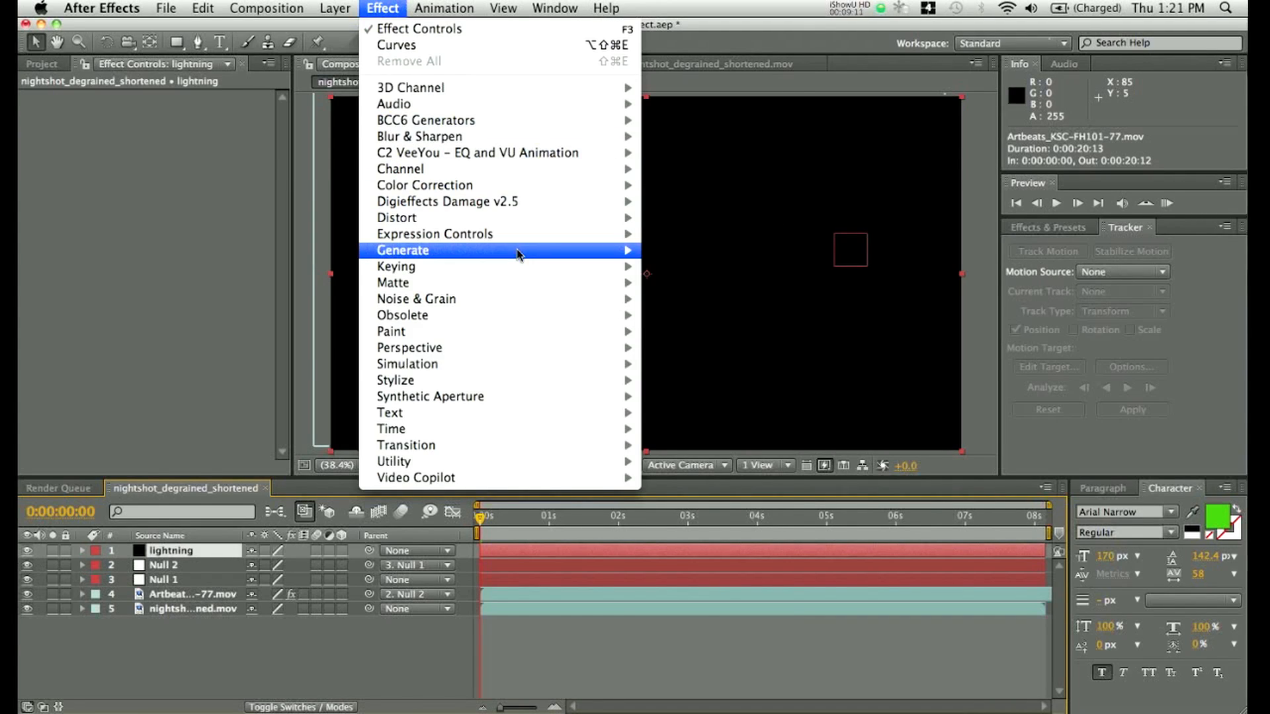
mouse_move(519, 255)
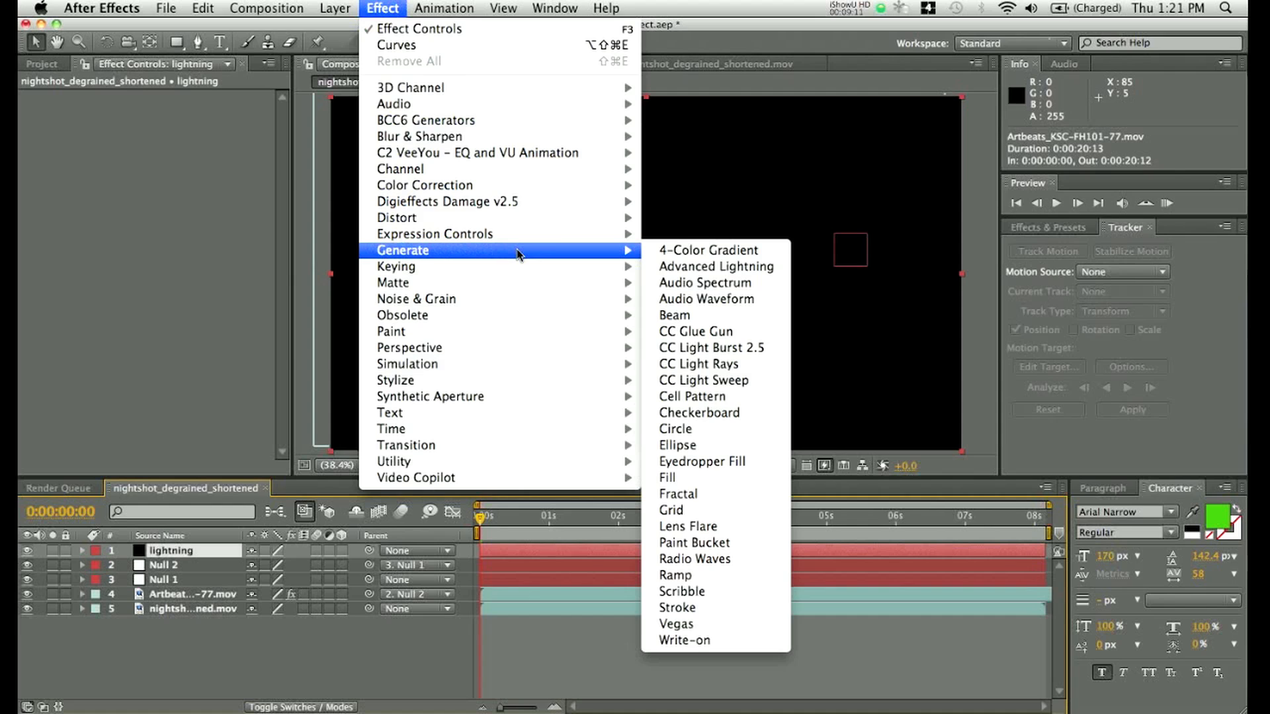
click(716, 266)
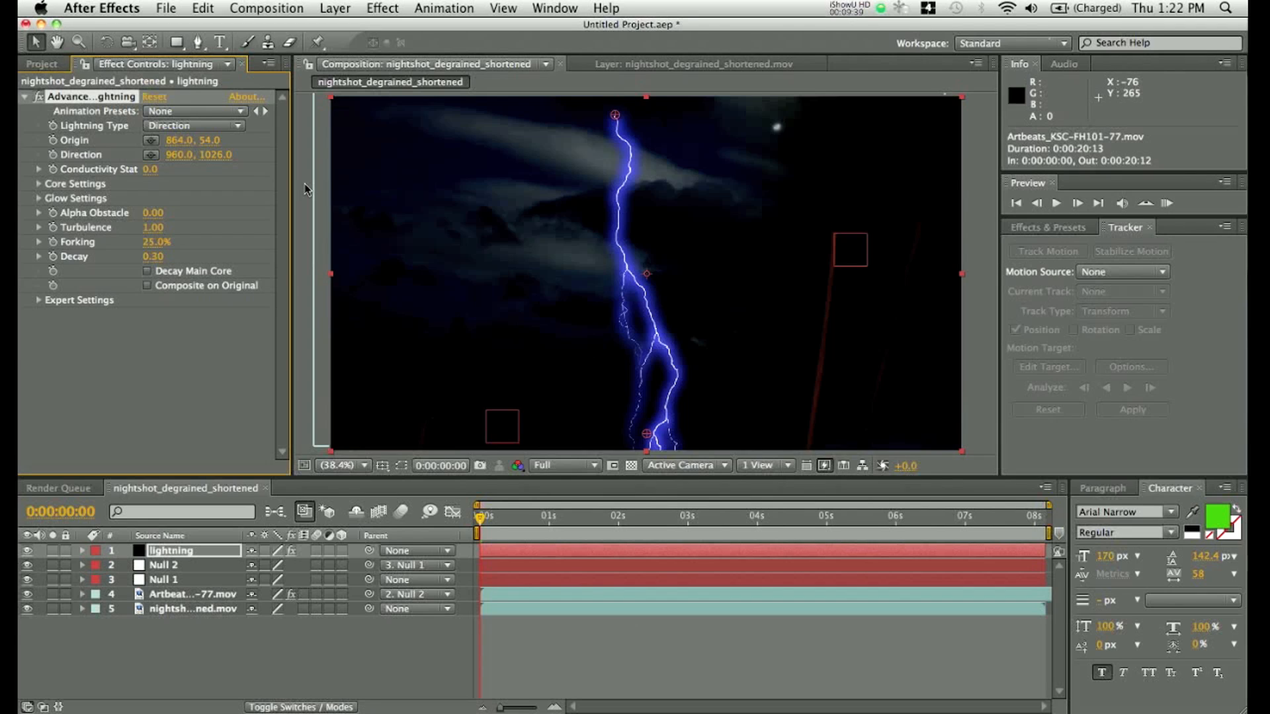
click(158, 128)
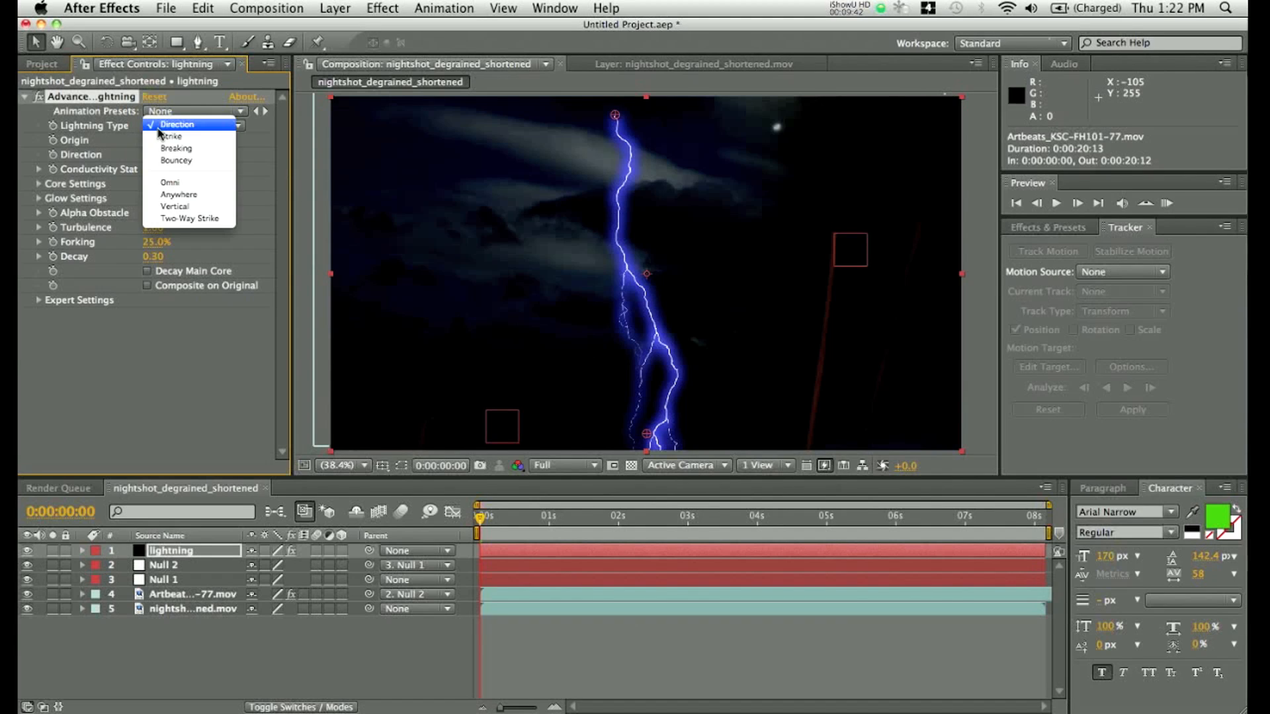
click(182, 154)
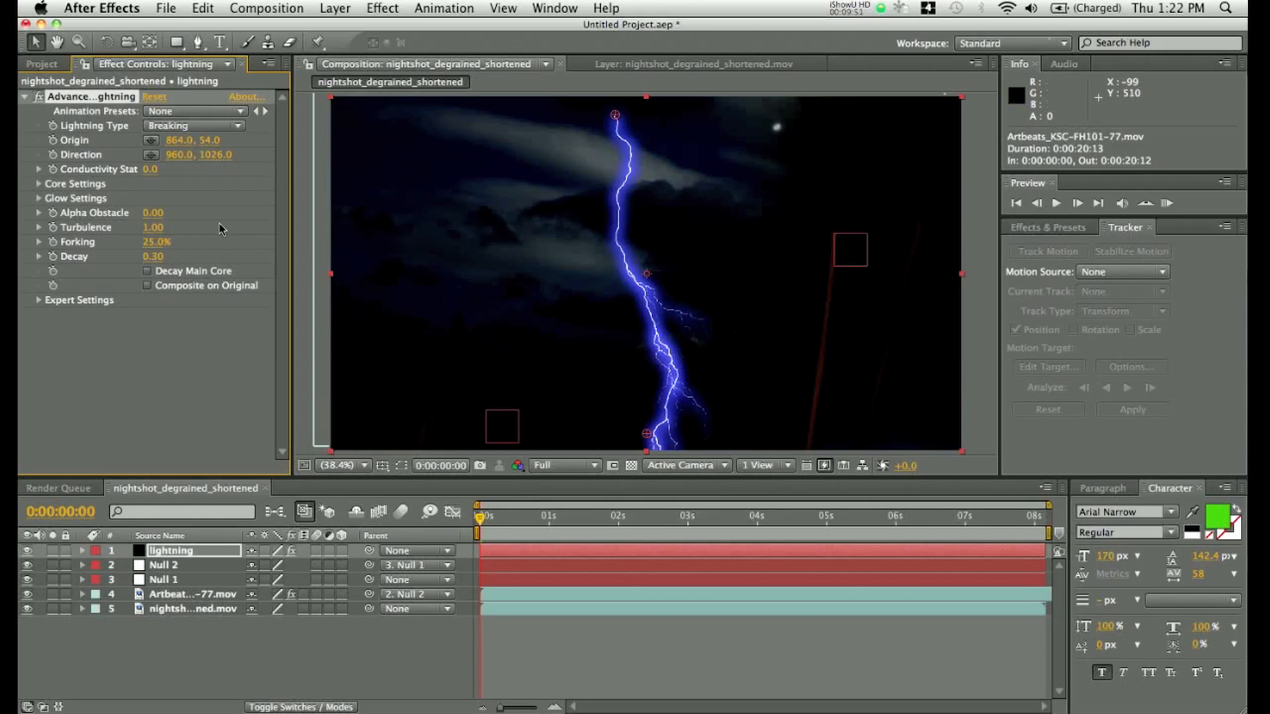
Set the lightning's core radius to 1.3 and its core opacity to 65%.
click(38, 185)
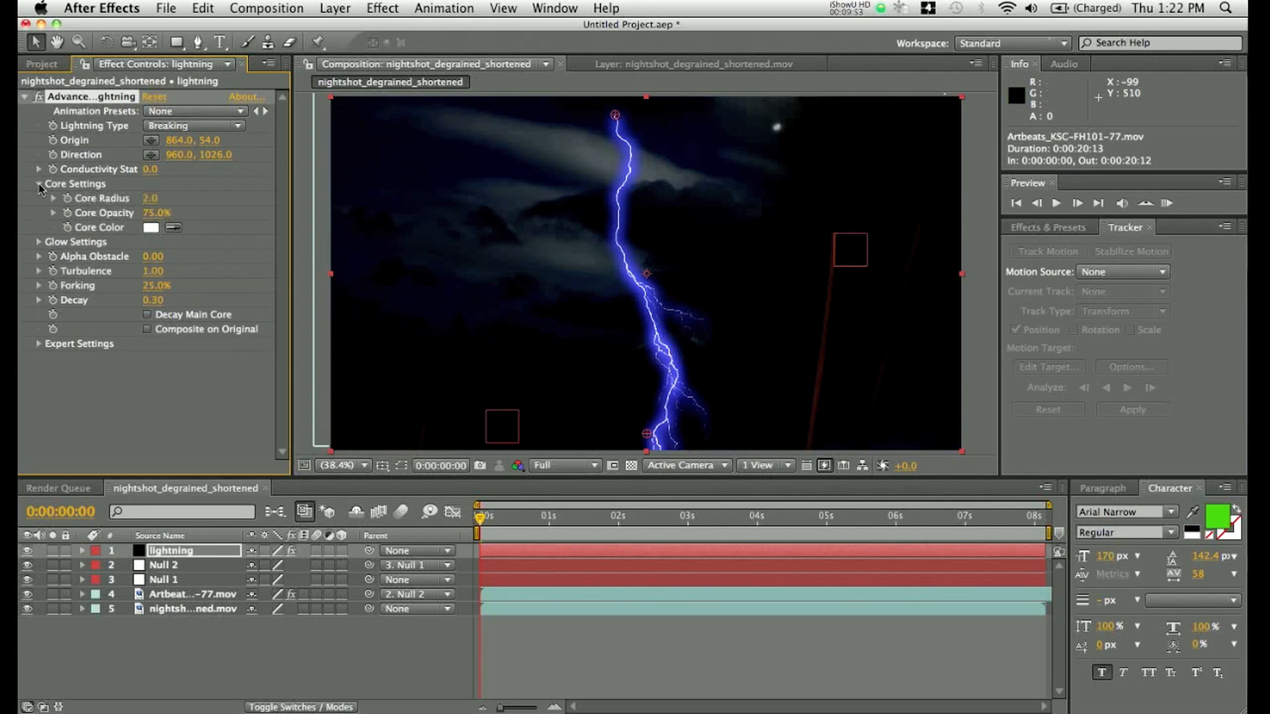
click(160, 200)
text(1.3)
key(Return)
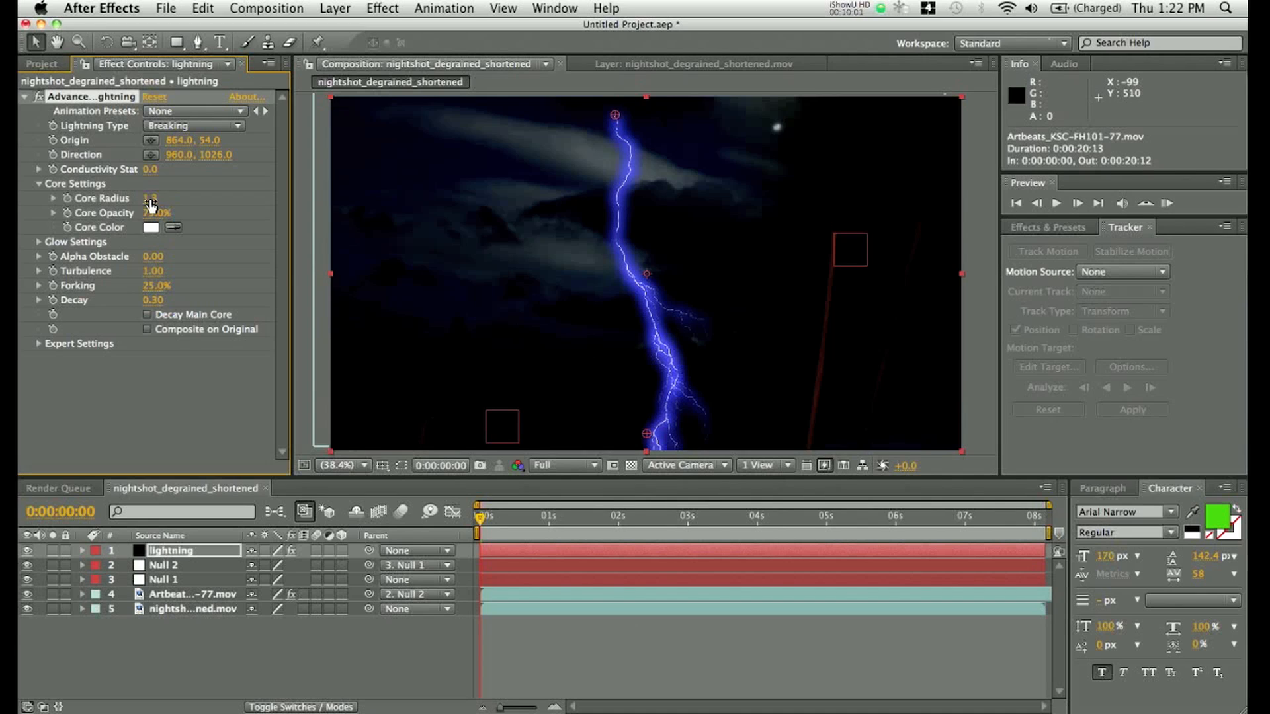
click(154, 214)
text(65)
key(Return)
Expand the lightning's glow settings and set the glow radius to 85.
click(39, 242)
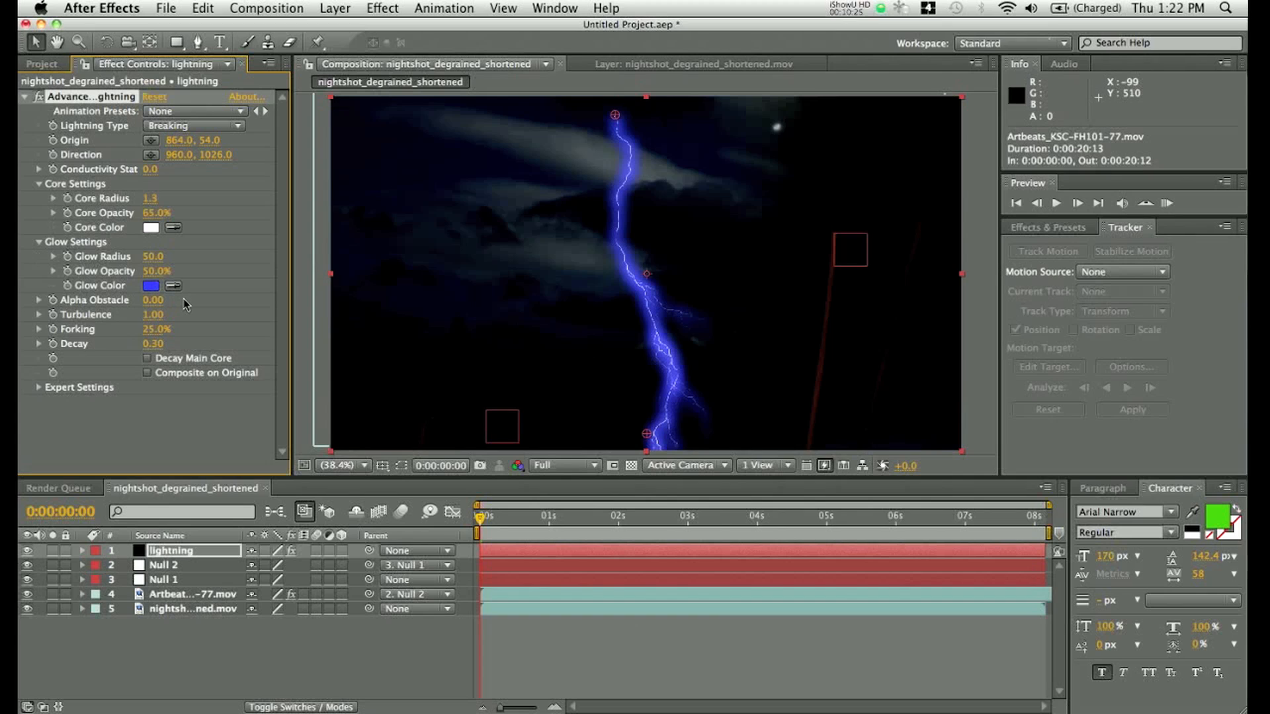
click(149, 257)
text(80)
key(Return)
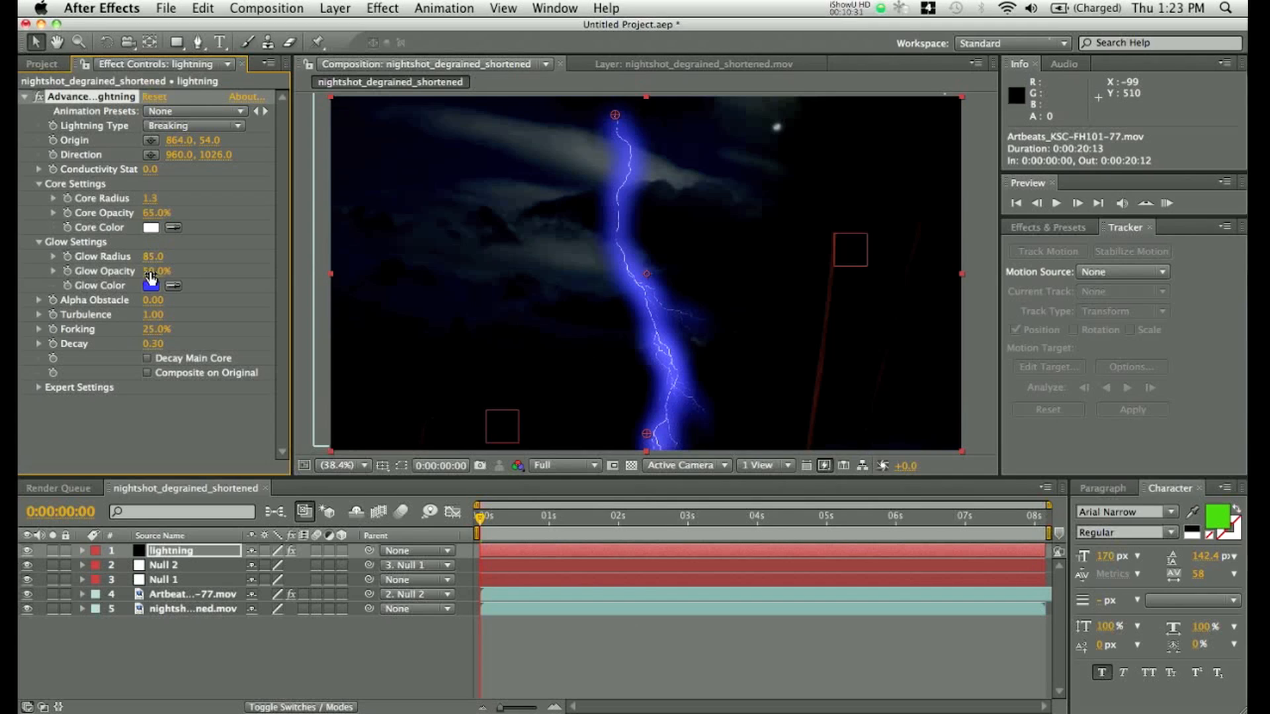
Set the lightning's glow opacity to 25% and its glow color to pale blue 9292F6.
click(151, 273)
text(25)
key(Return)
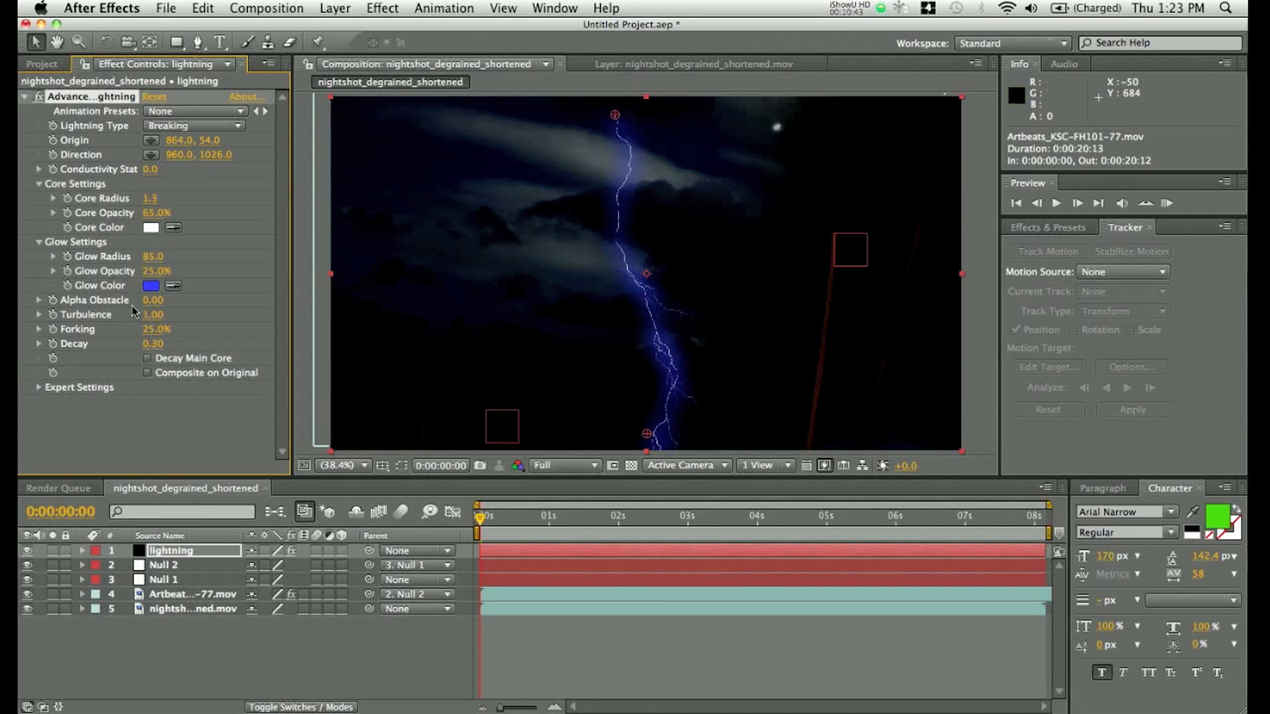
click(155, 287)
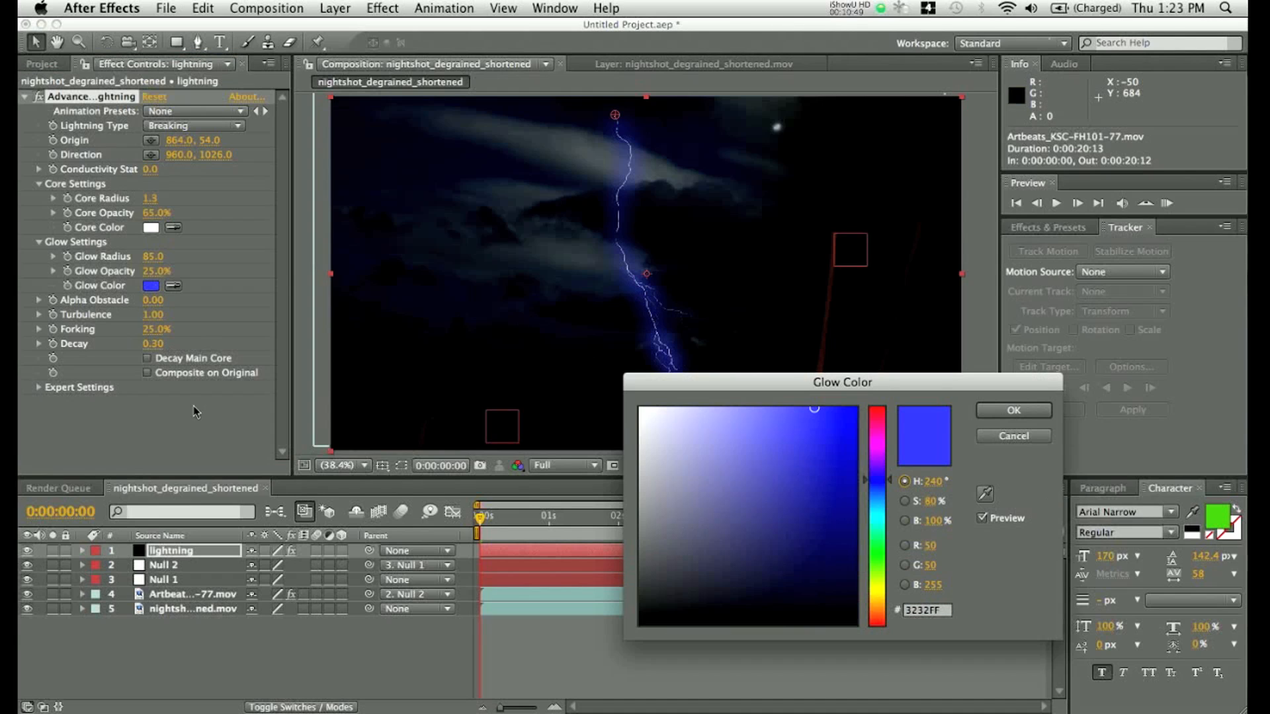
click(727, 415)
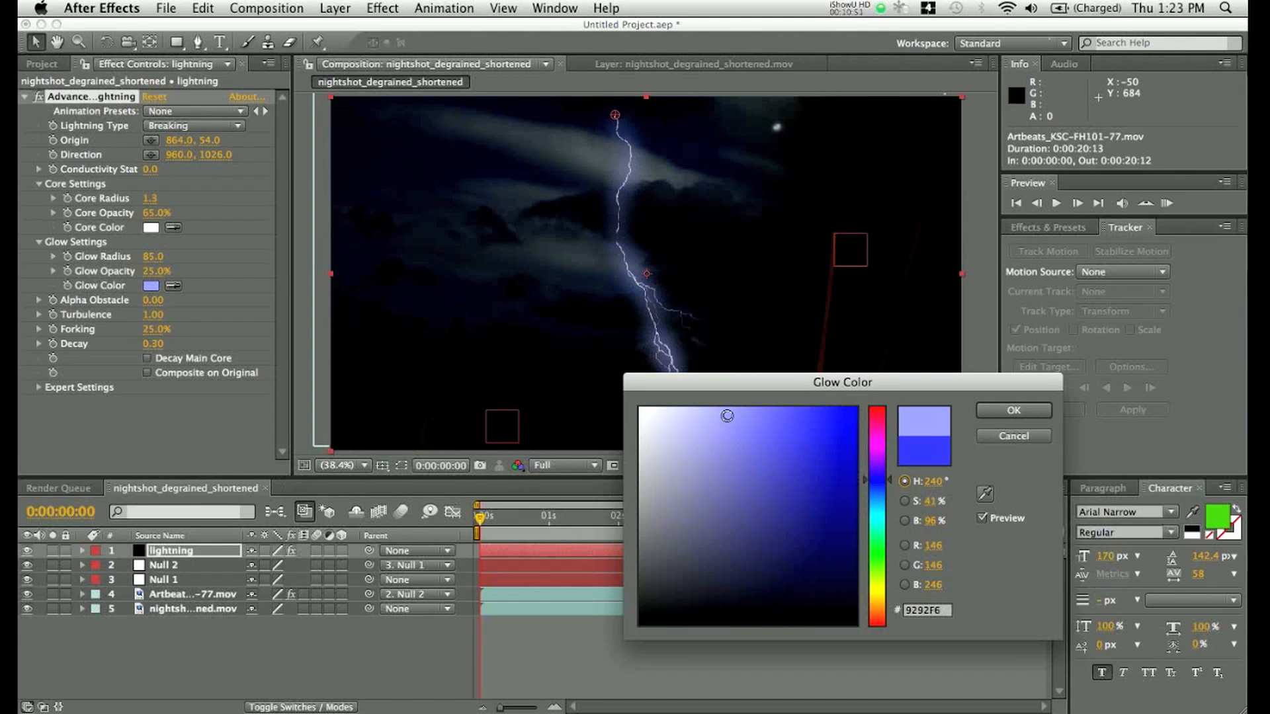
click(1010, 419)
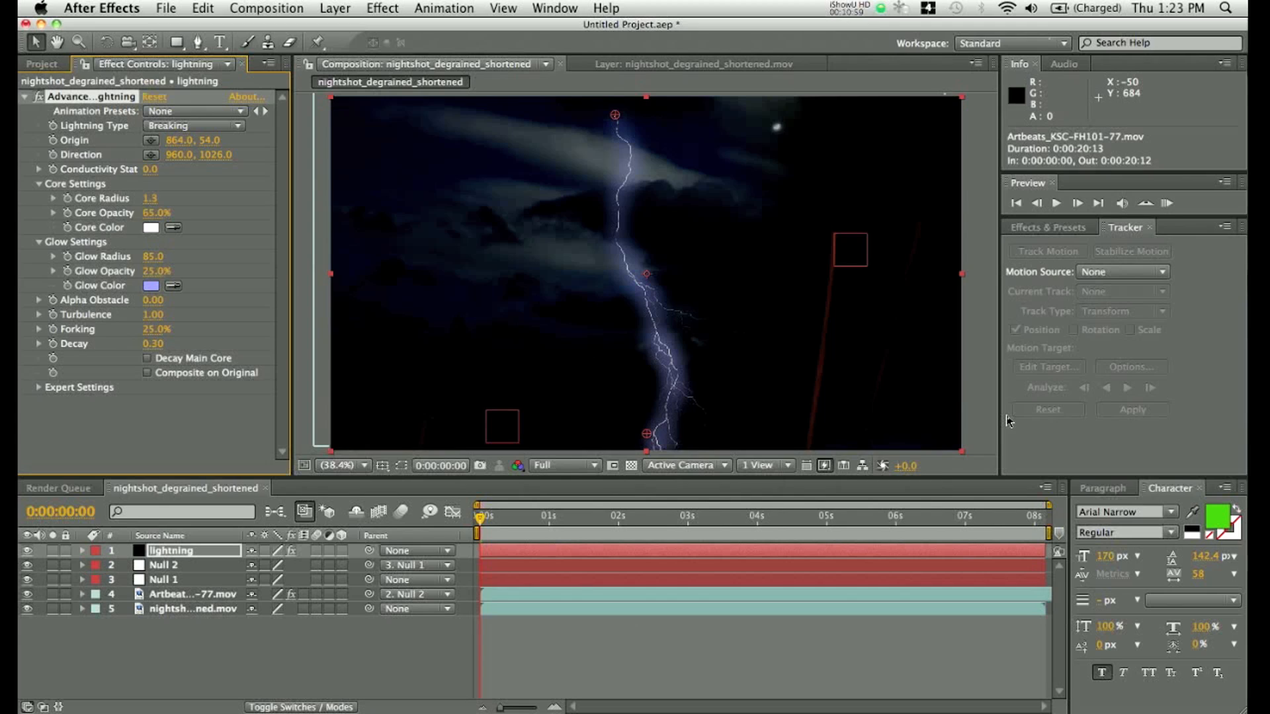
Set the lightning's decay to 0.22 and turn on Decay Main Core.
click(153, 343)
text(0.22)
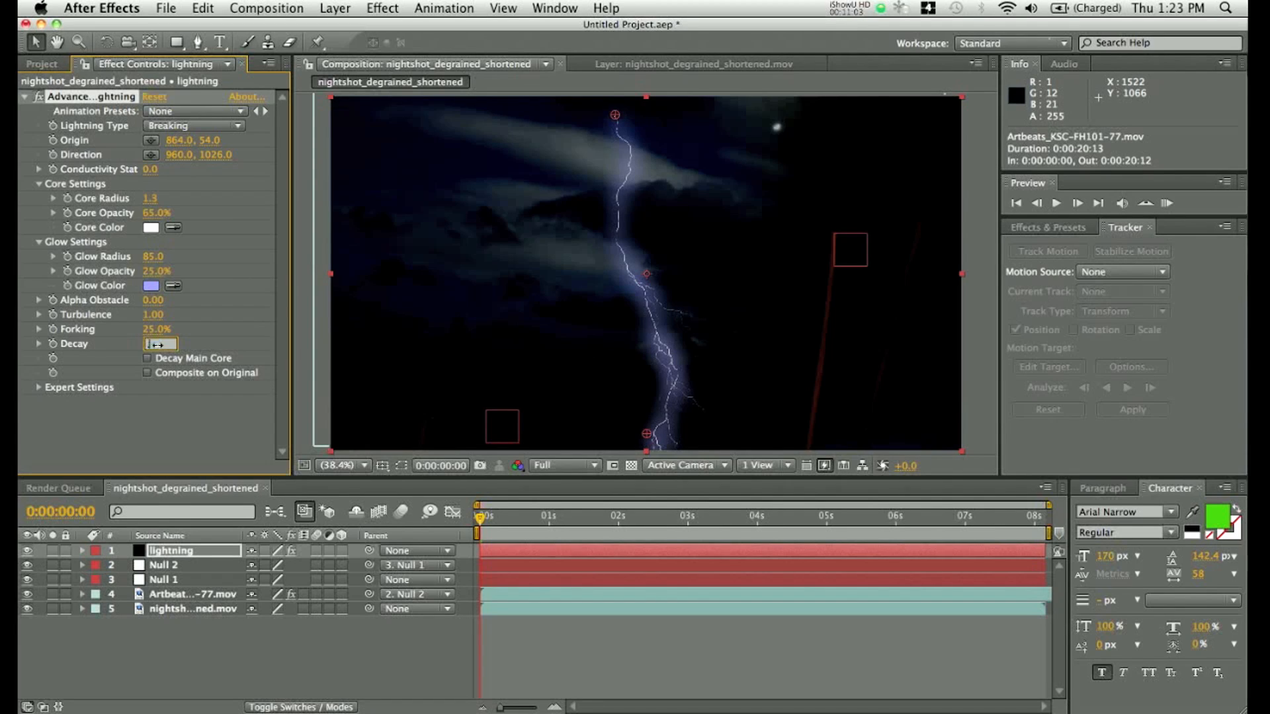
key(Return)
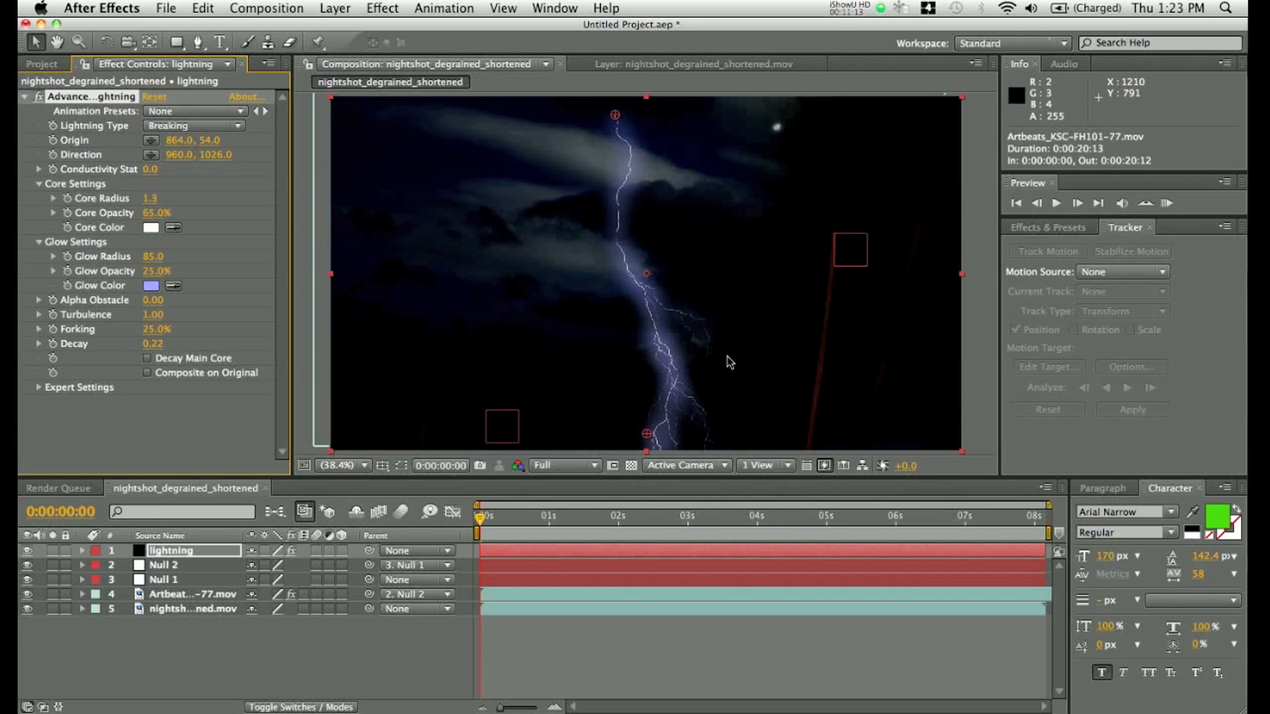
click(146, 359)
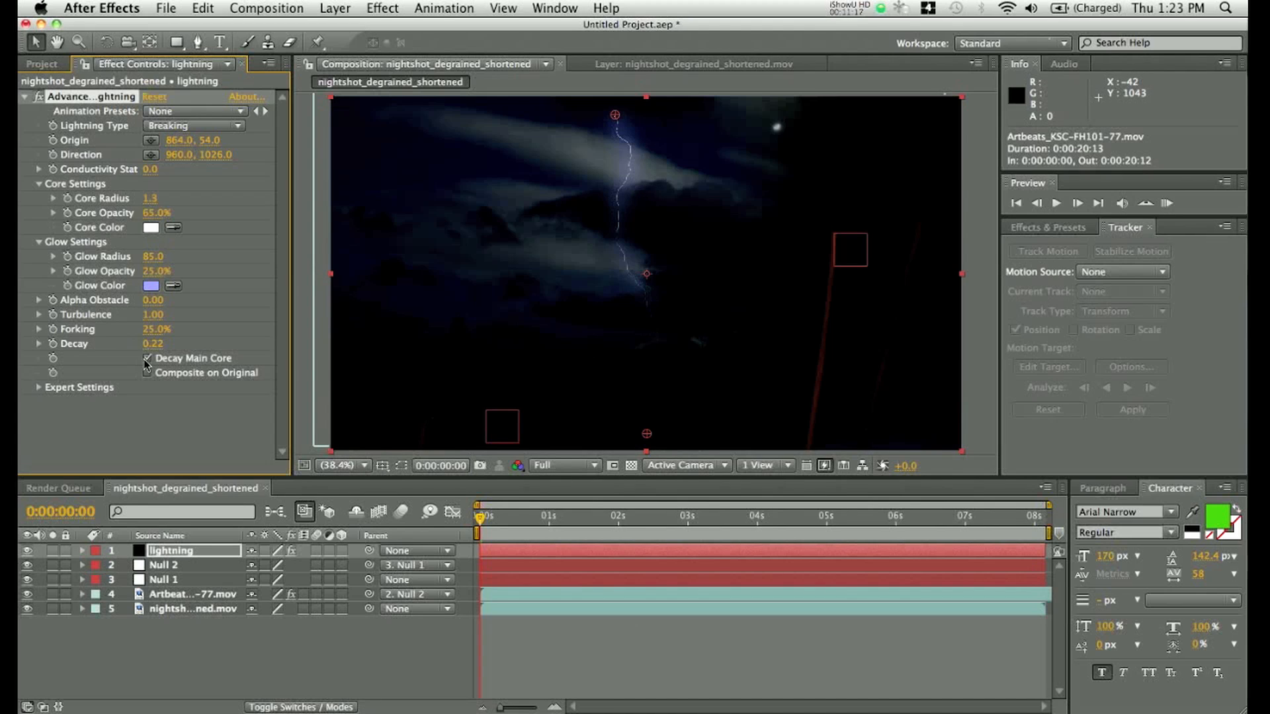
Move the bolt into the clouds, with its origin at about 396, 202 and its direction point at about 713, 511.
drag(647, 434, 635, 228)
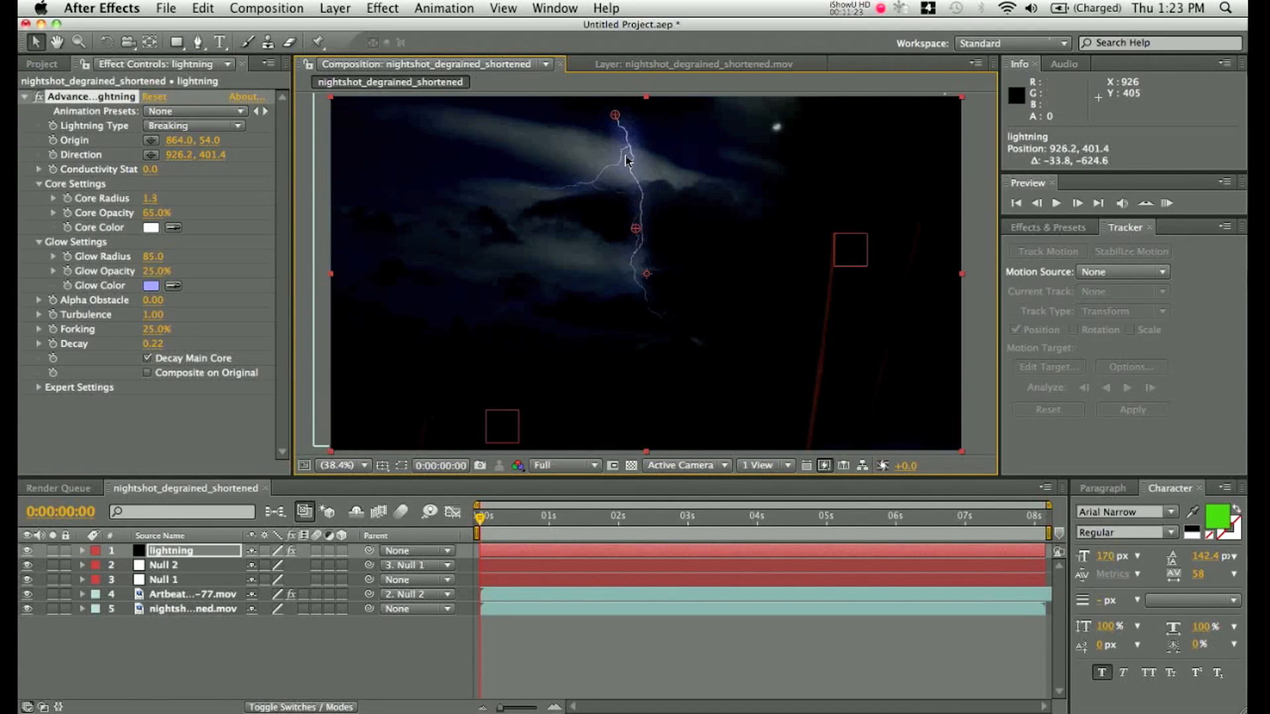
drag(615, 119, 452, 174)
drag(636, 230, 565, 264)
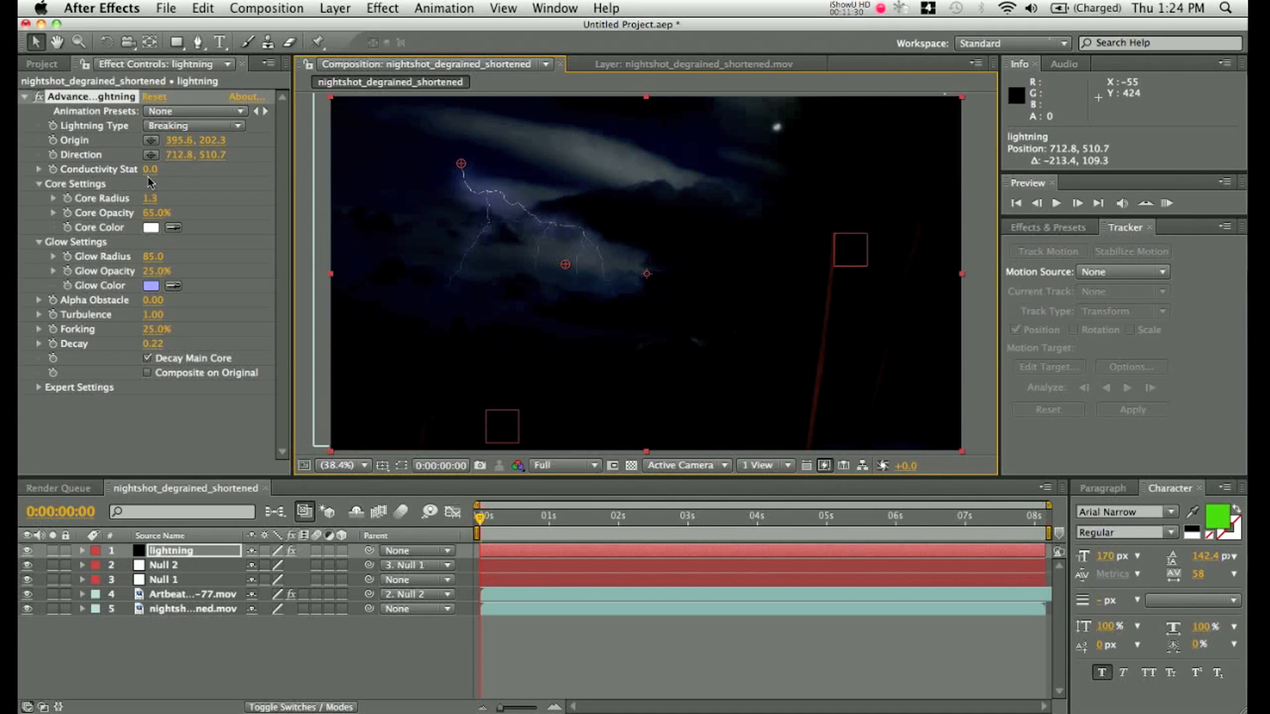
Set the lightning's conductivity state to 4.0 and its forking to 60%.
drag(150, 169, 189, 183)
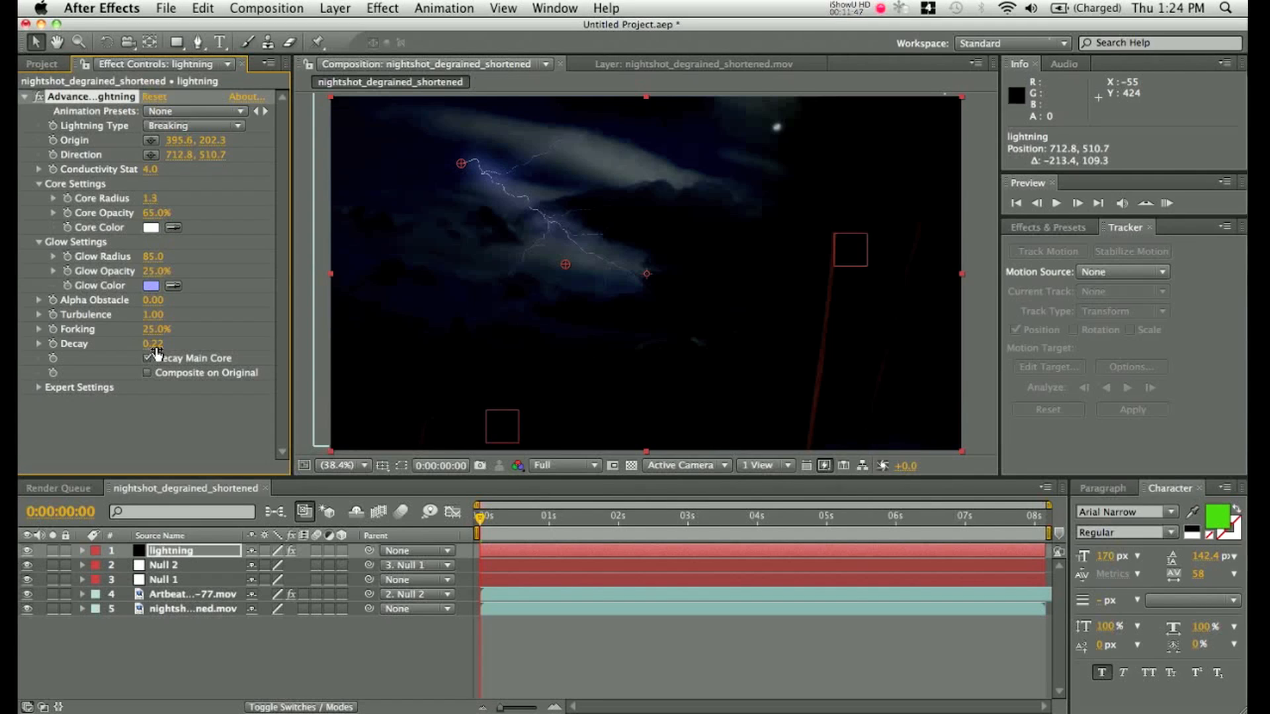
drag(155, 335, 281, 342)
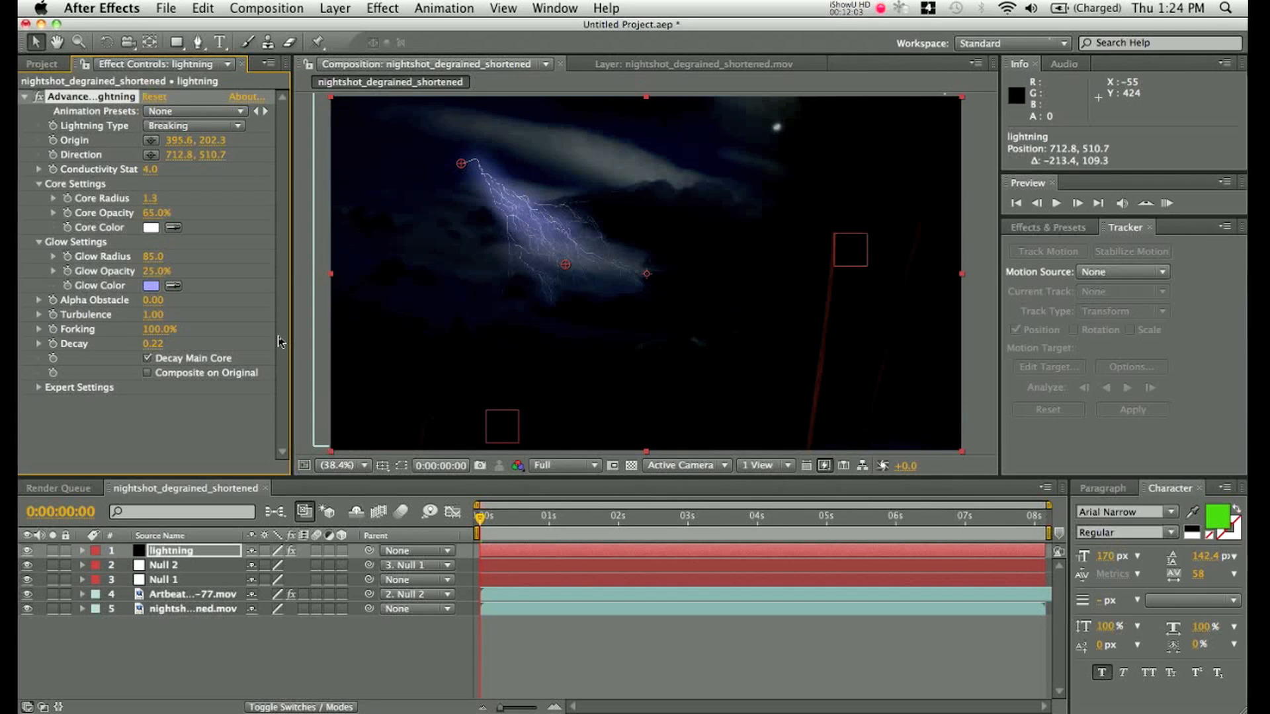
mouse_move(160, 330)
mouse_down()
mouse_move(98, 330)
mouse_move(145, 344)
mouse_up()
click(147, 357)
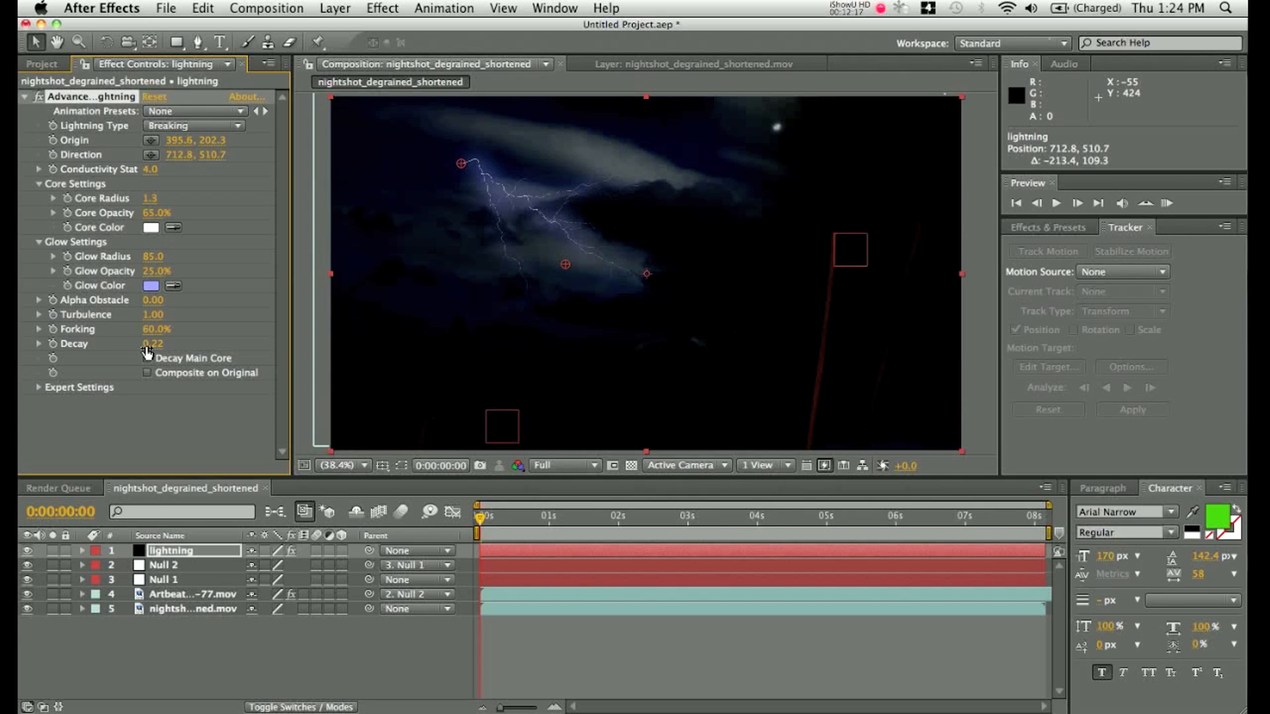
Reposition the bolt in the clouds, with its origin at about 357, 114 and its direction point at about 585, 420.
drag(460, 164, 502, 164)
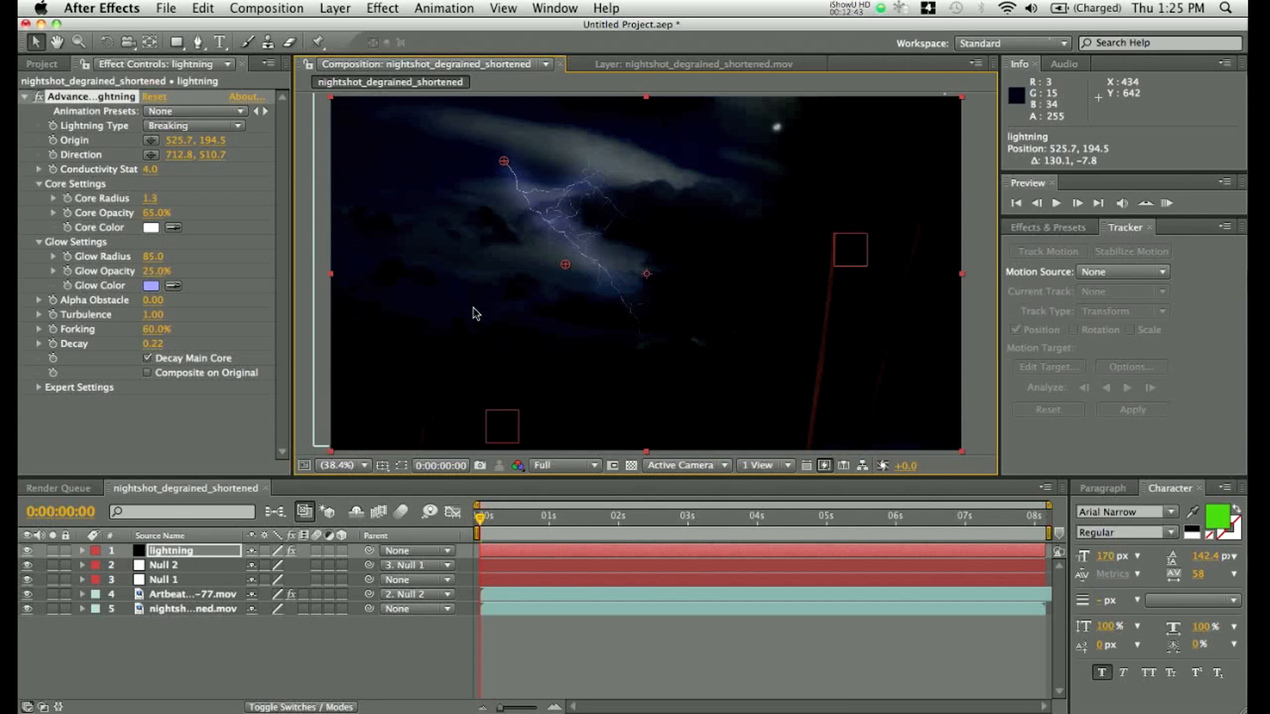
drag(566, 267, 543, 243)
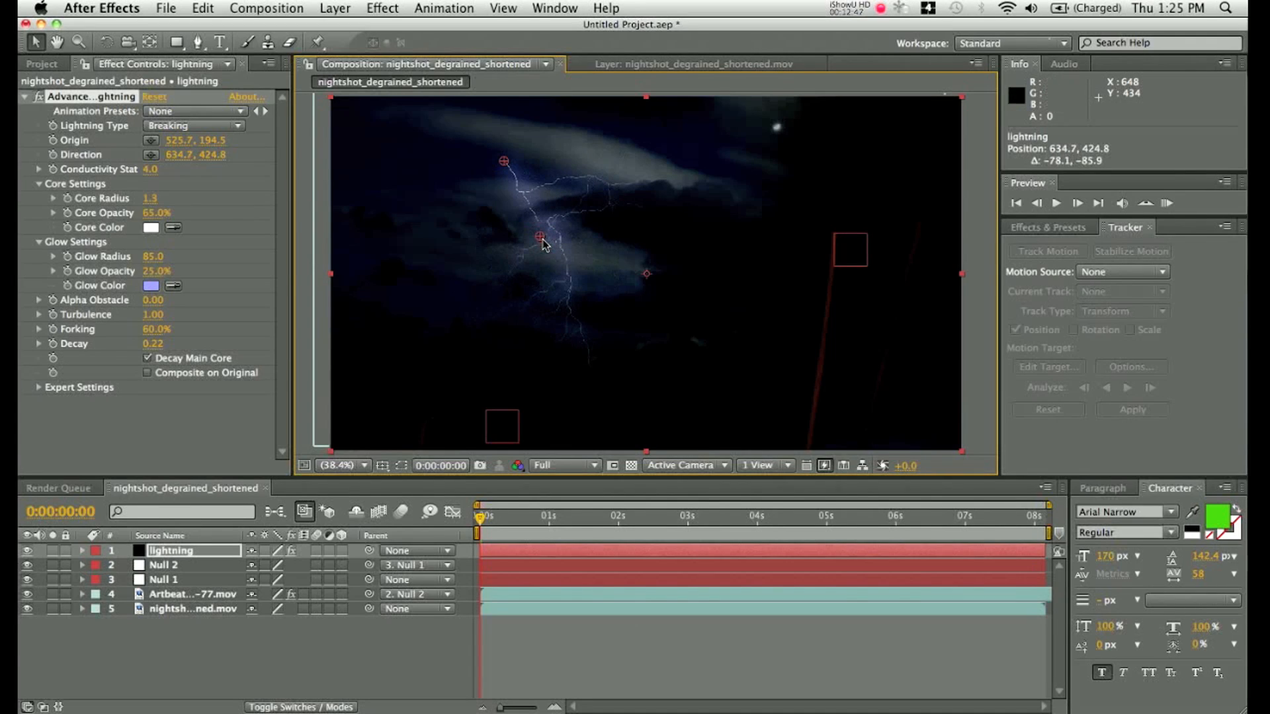
drag(504, 161, 448, 134)
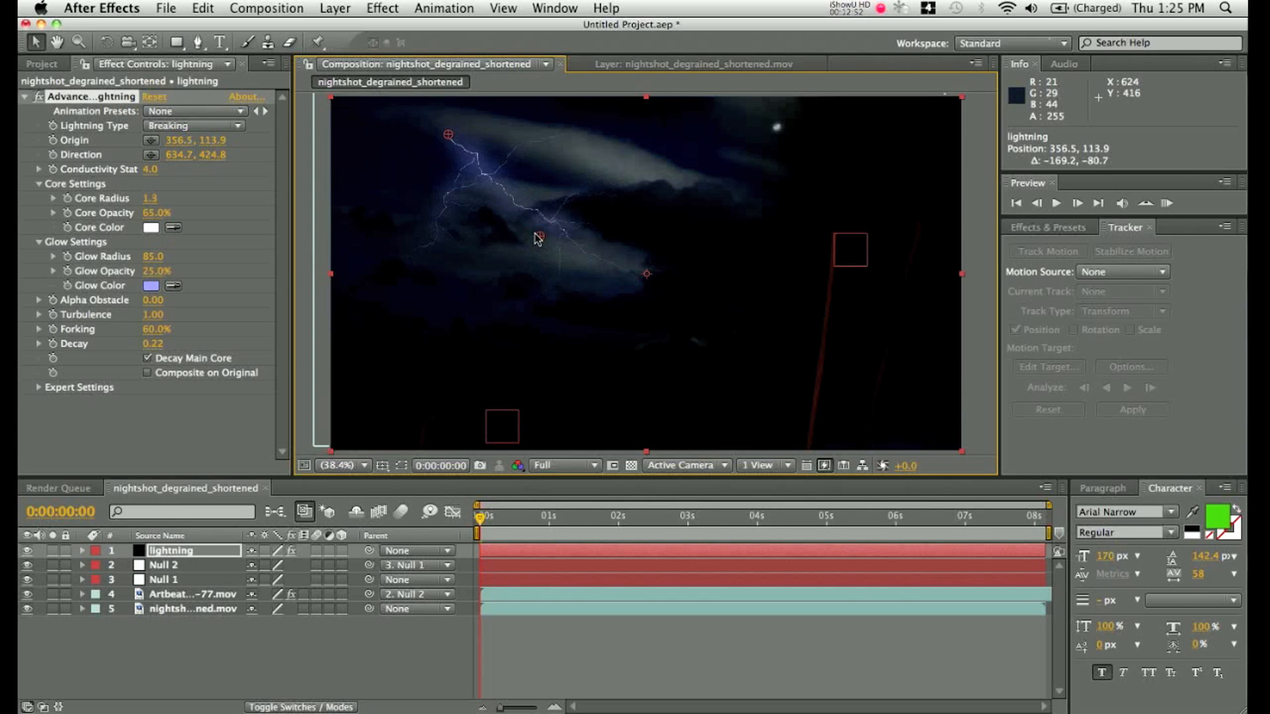
drag(538, 239, 522, 239)
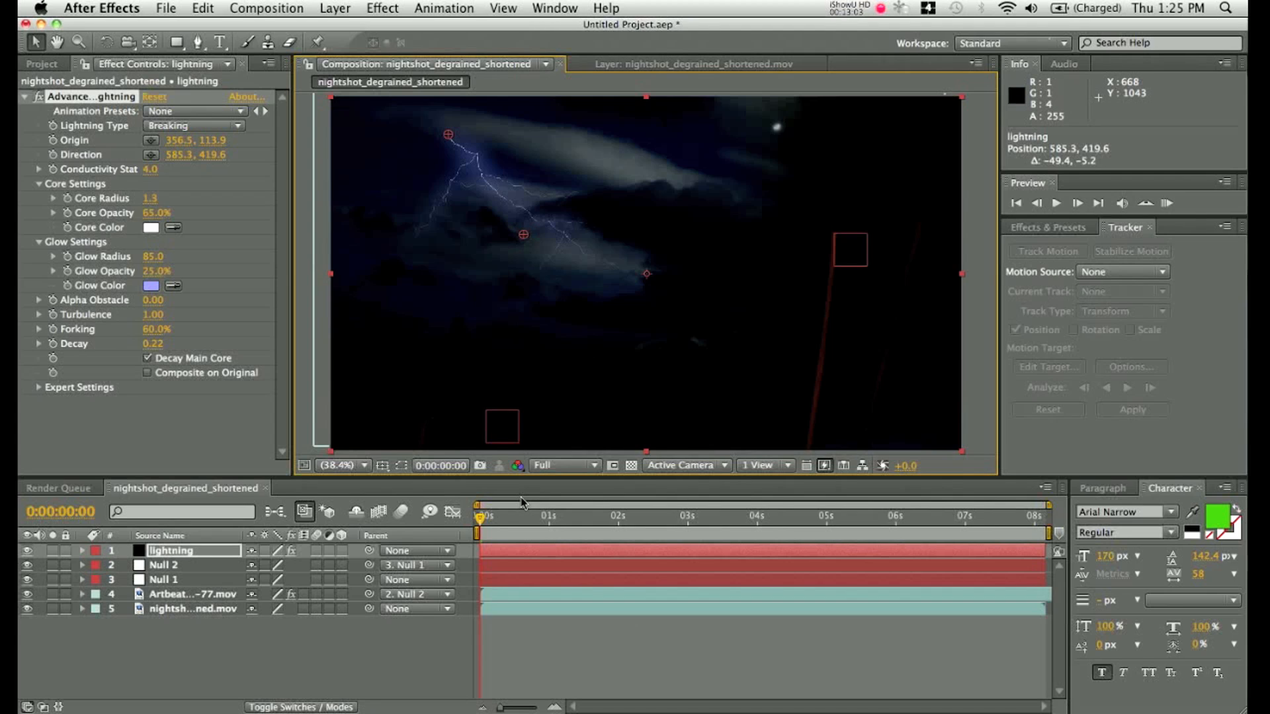
Scrub the timeline around 0:00:01:04 to examine how the lightning bolt looks over time.
drag(503, 523, 558, 533)
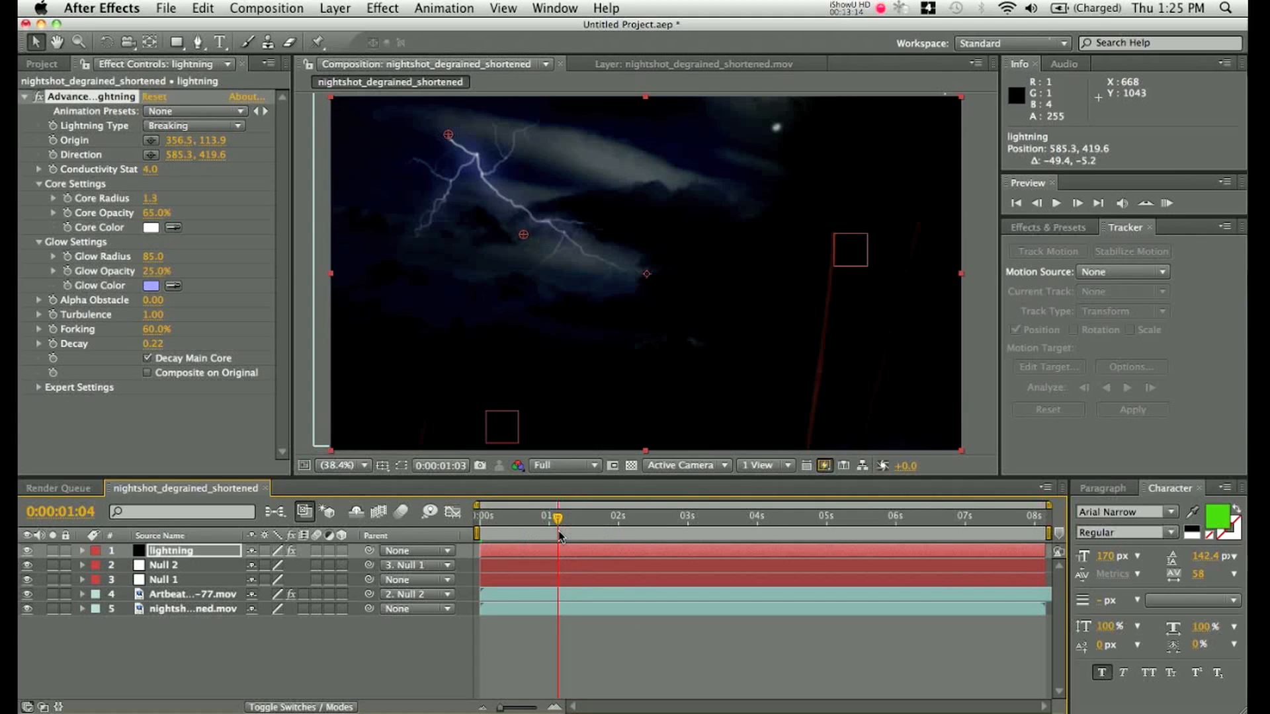
drag(559, 535, 566, 536)
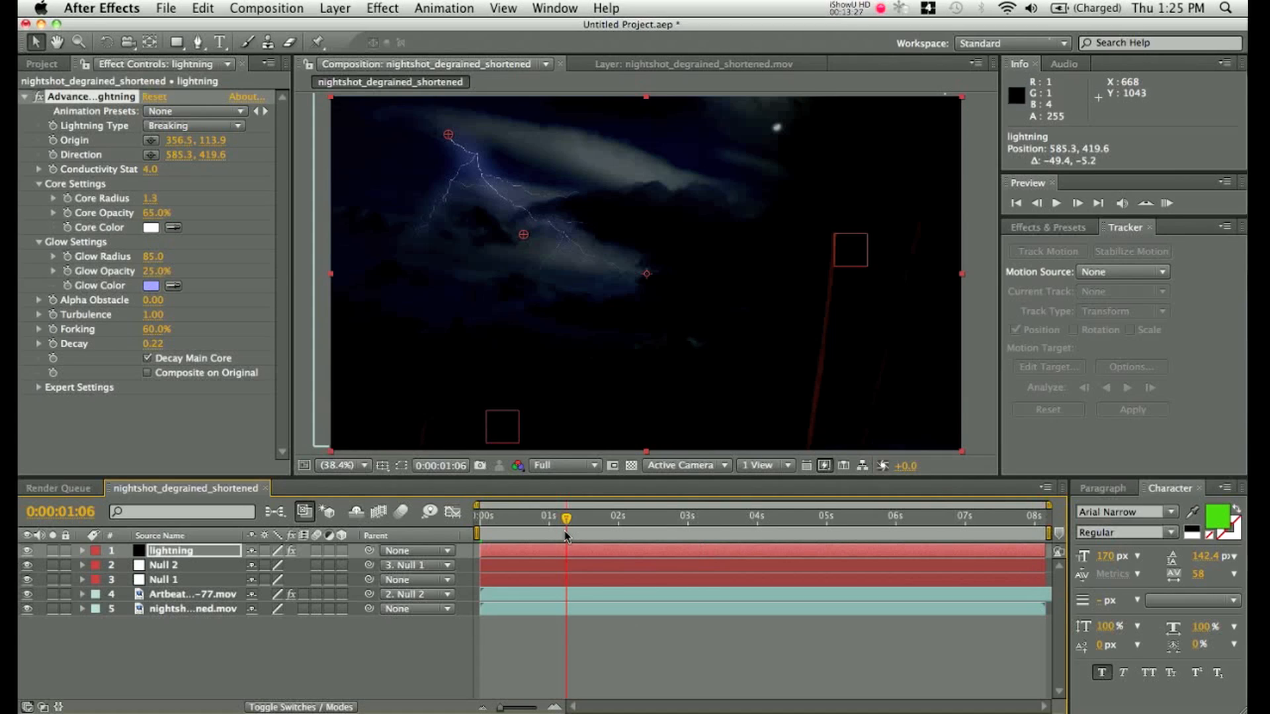
click(220, 551)
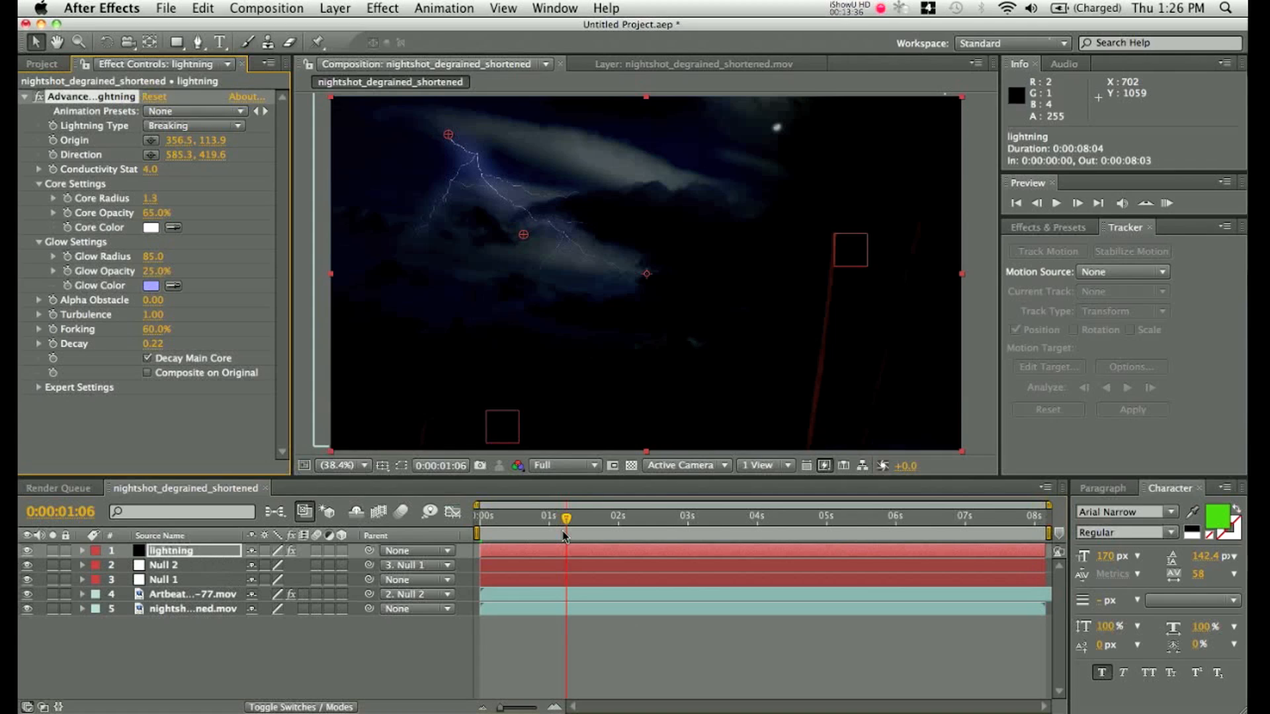
drag(566, 536, 559, 531)
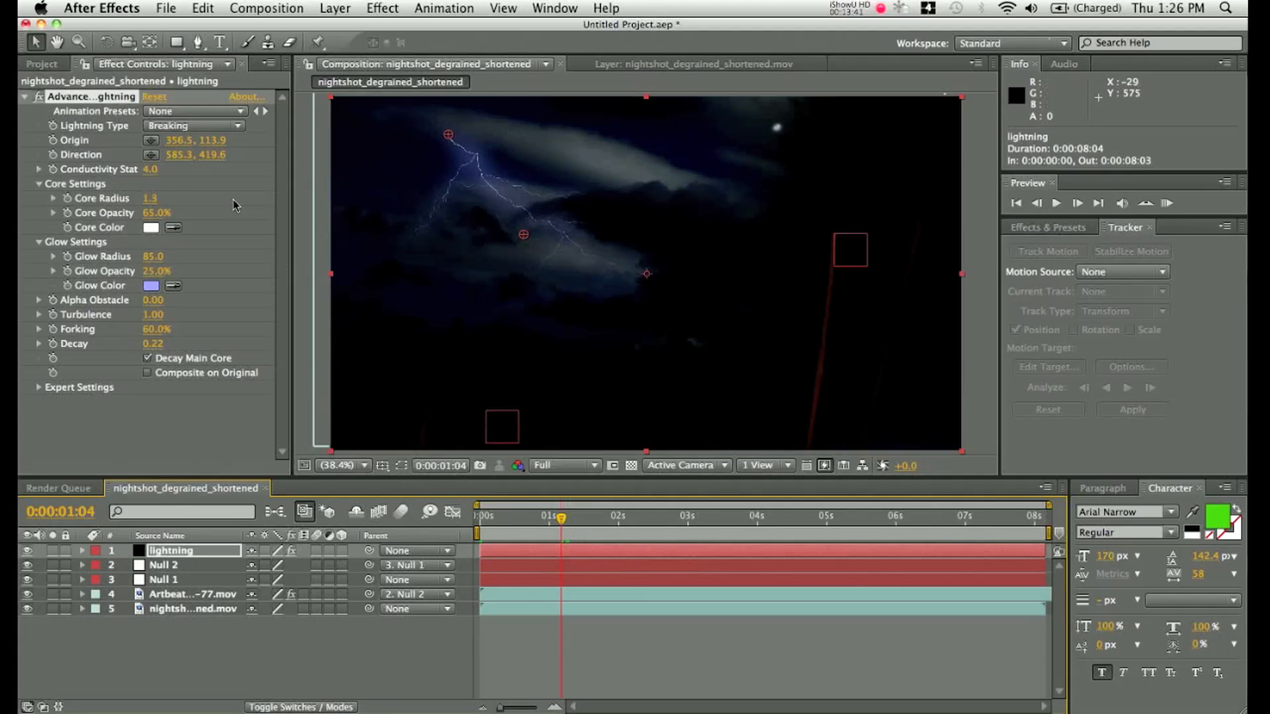
Animate the lightning's conductivity state from 3.8 at 0:00:00:00 to 6.5 at 0:00:01:12.
drag(150, 170, 185, 177)
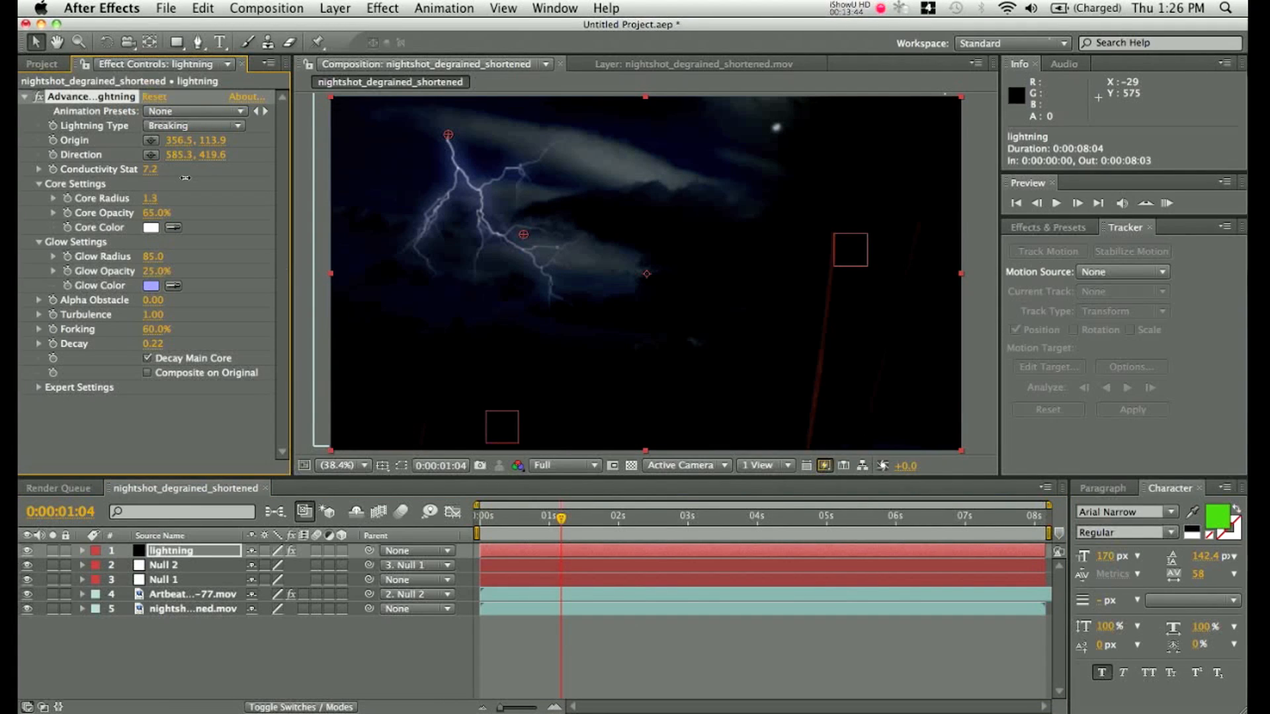
drag(185, 177, 159, 181)
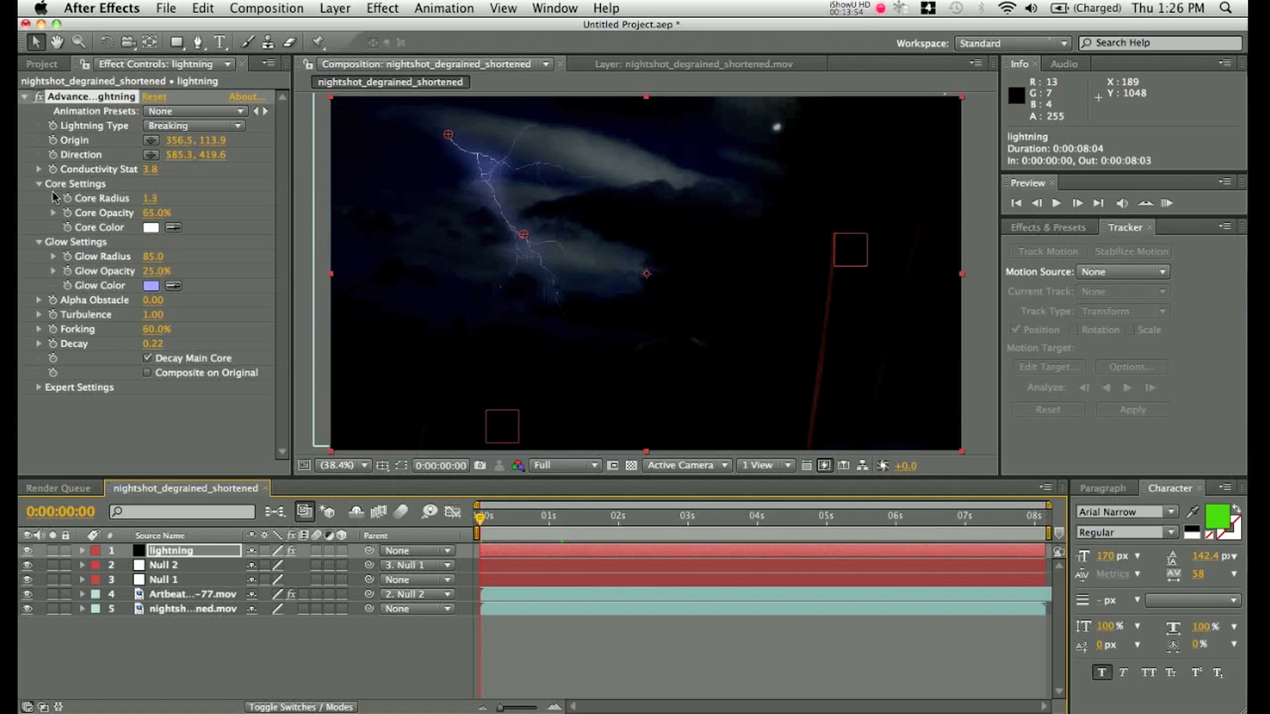
click(52, 172)
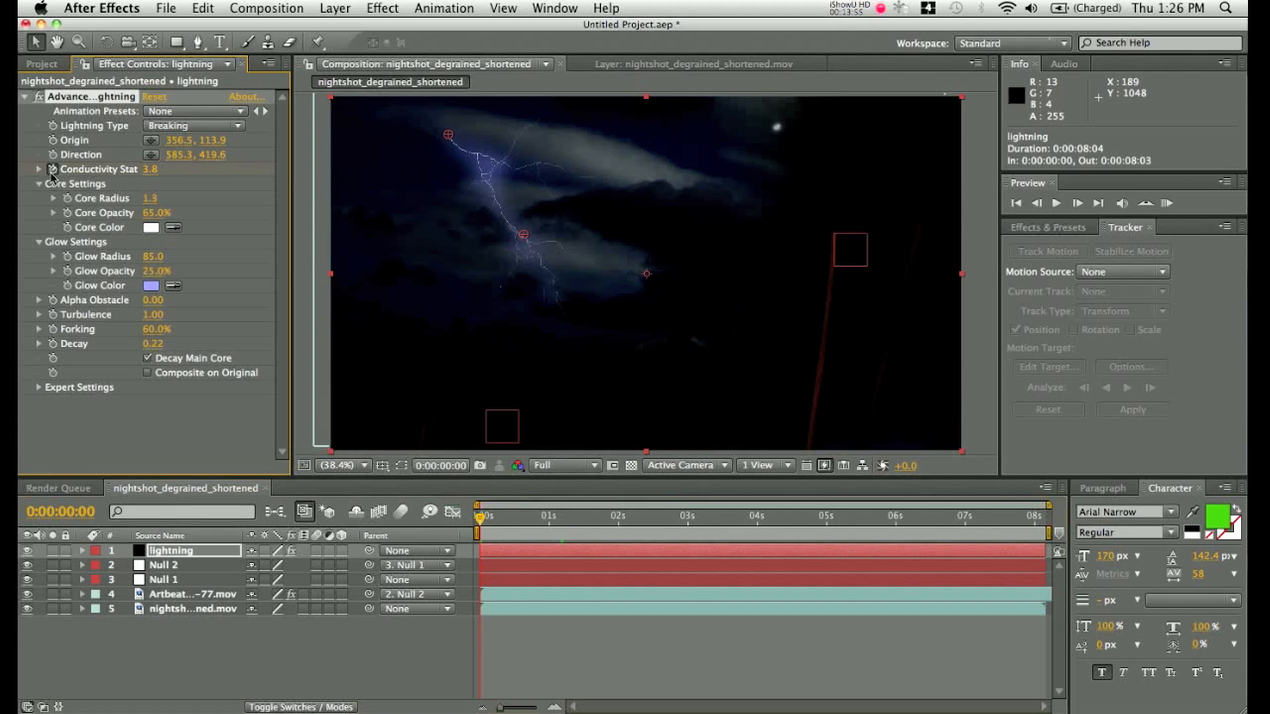
click(583, 523)
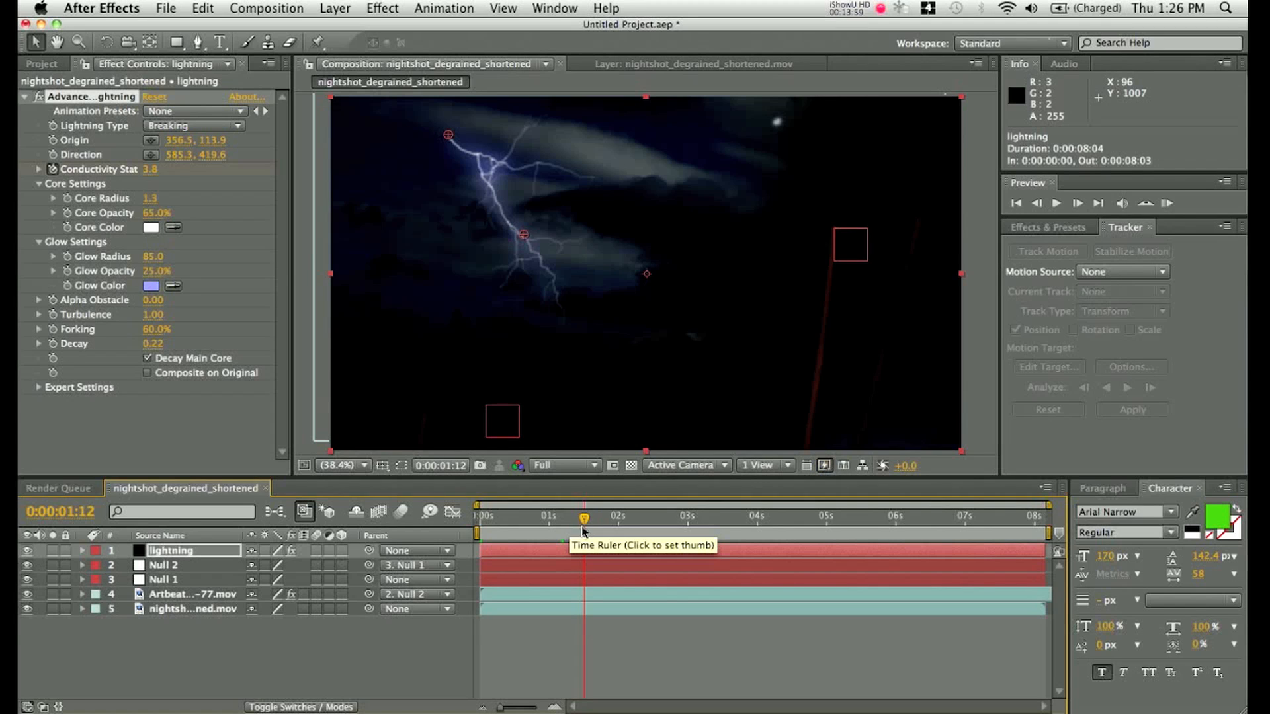
drag(150, 169, 147, 168)
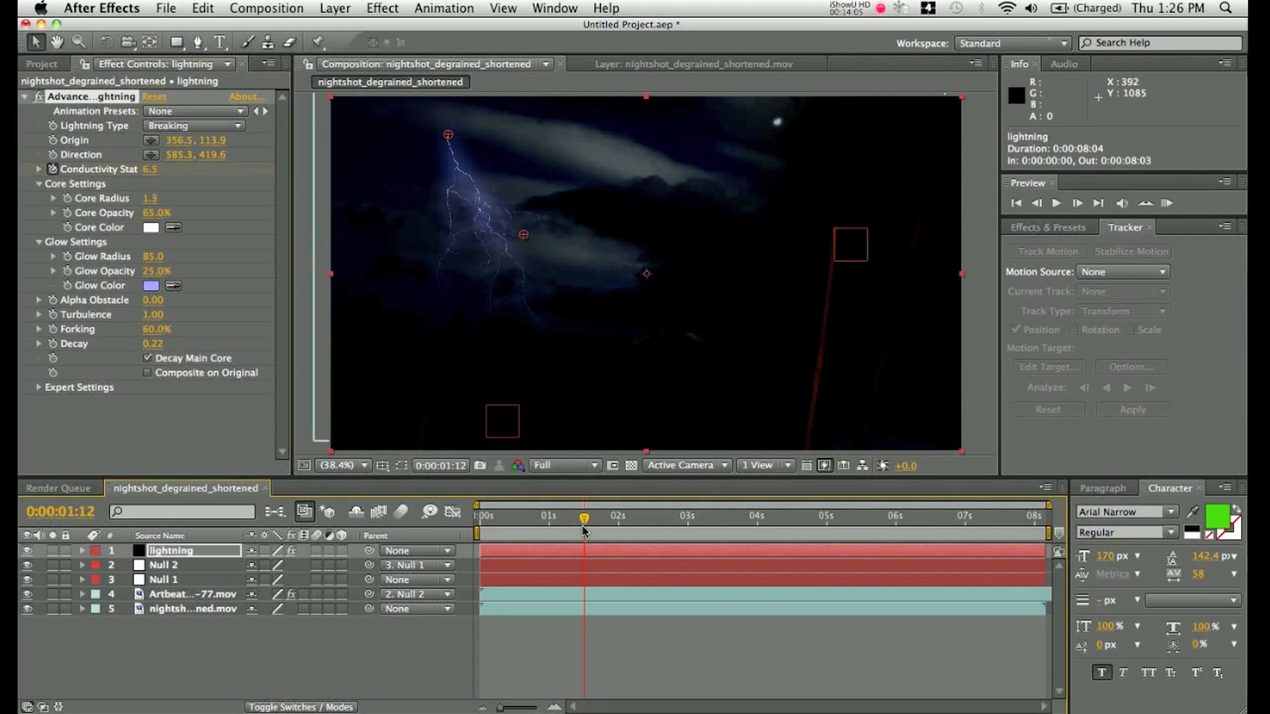
drag(576, 521, 472, 518)
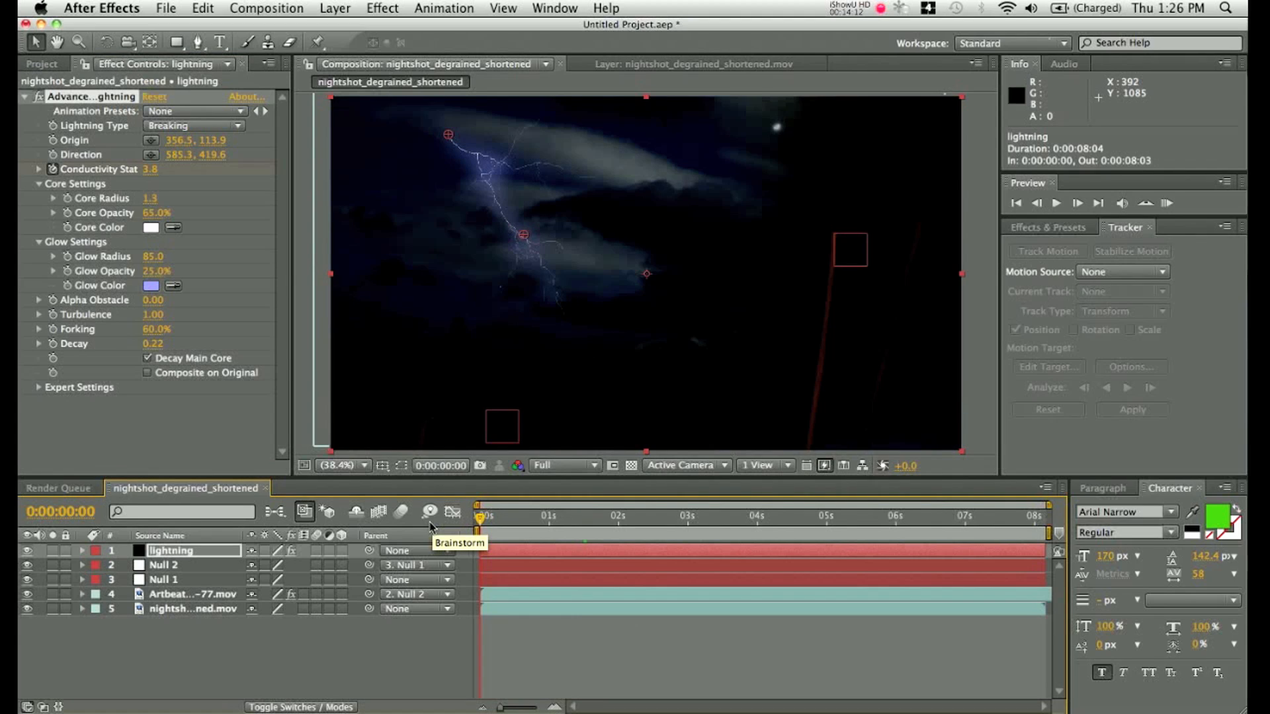
Keyframe the lightning layer's opacity at 100% on 0:00:01:01 and 0% on 0:00:01:03.
key(t)
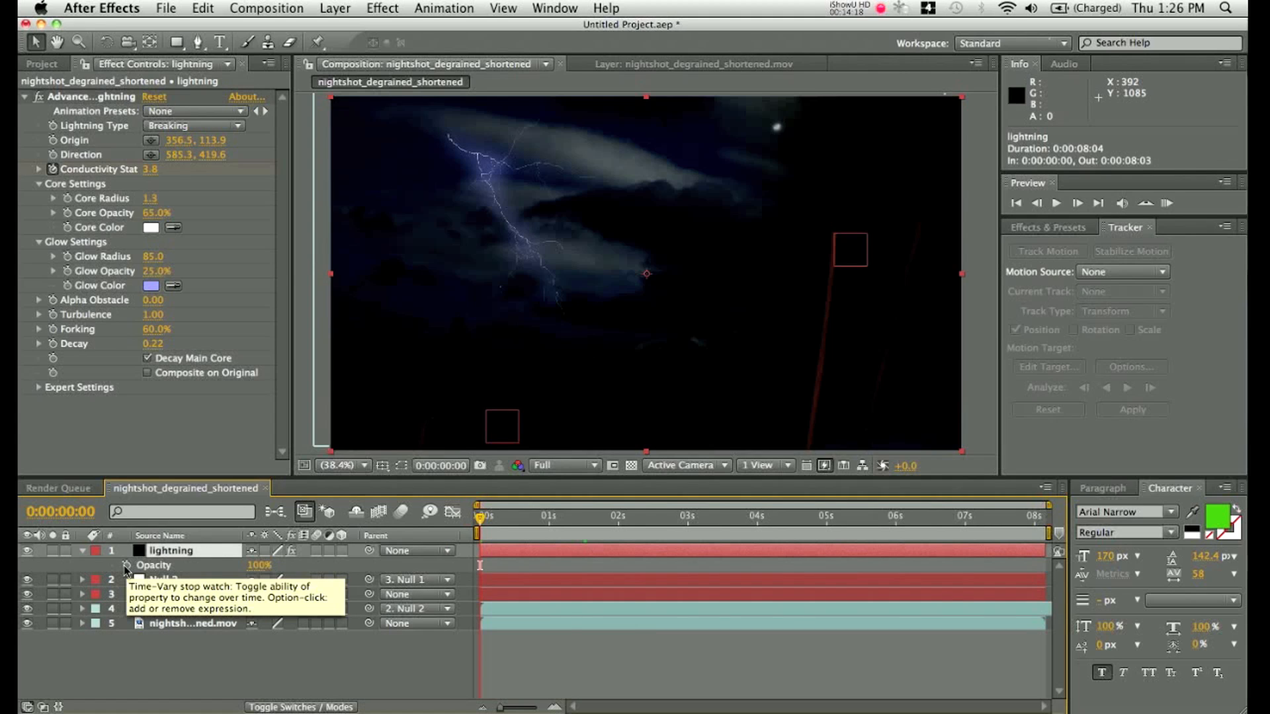
click(570, 519)
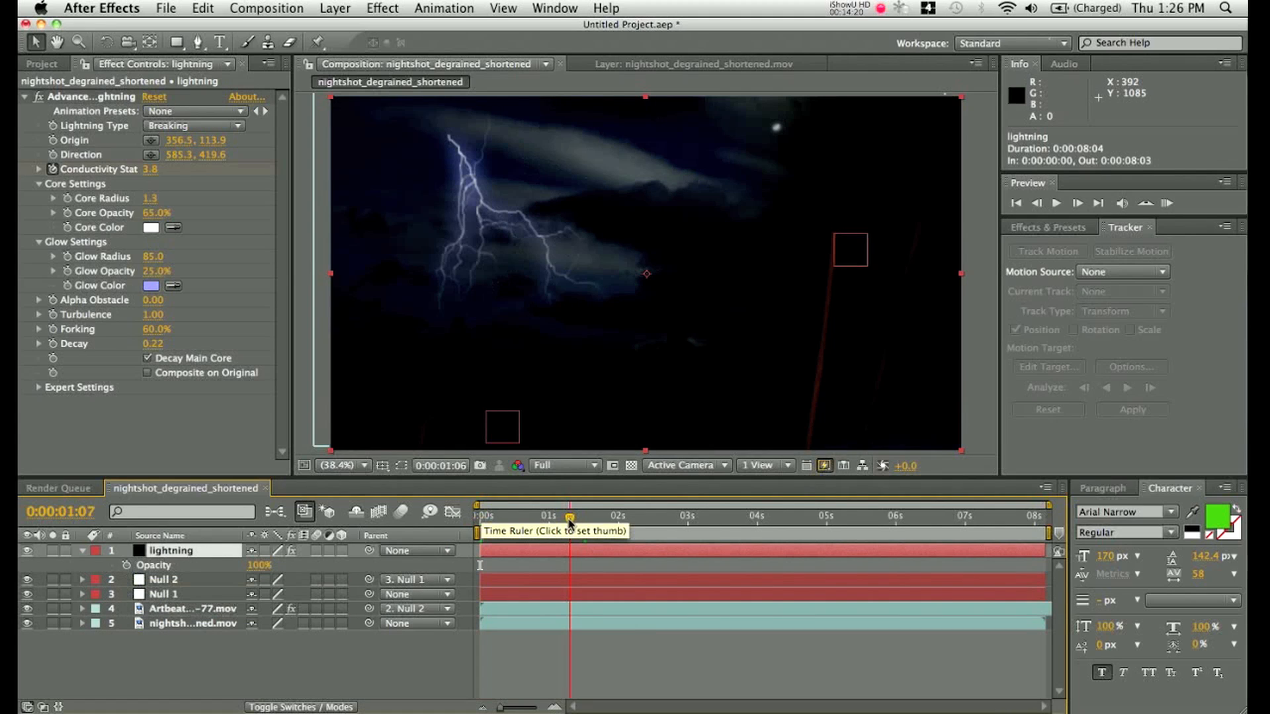
drag(569, 522, 557, 529)
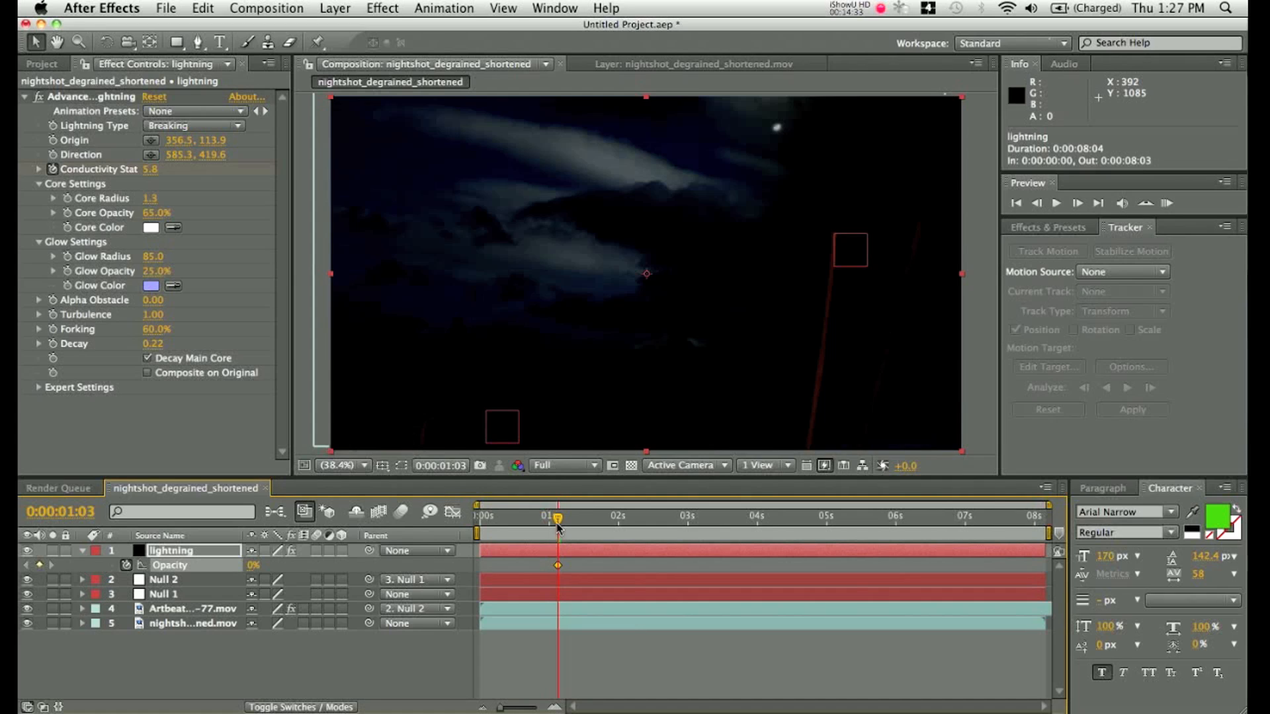
key(Page_Up)
key(Page_Up)
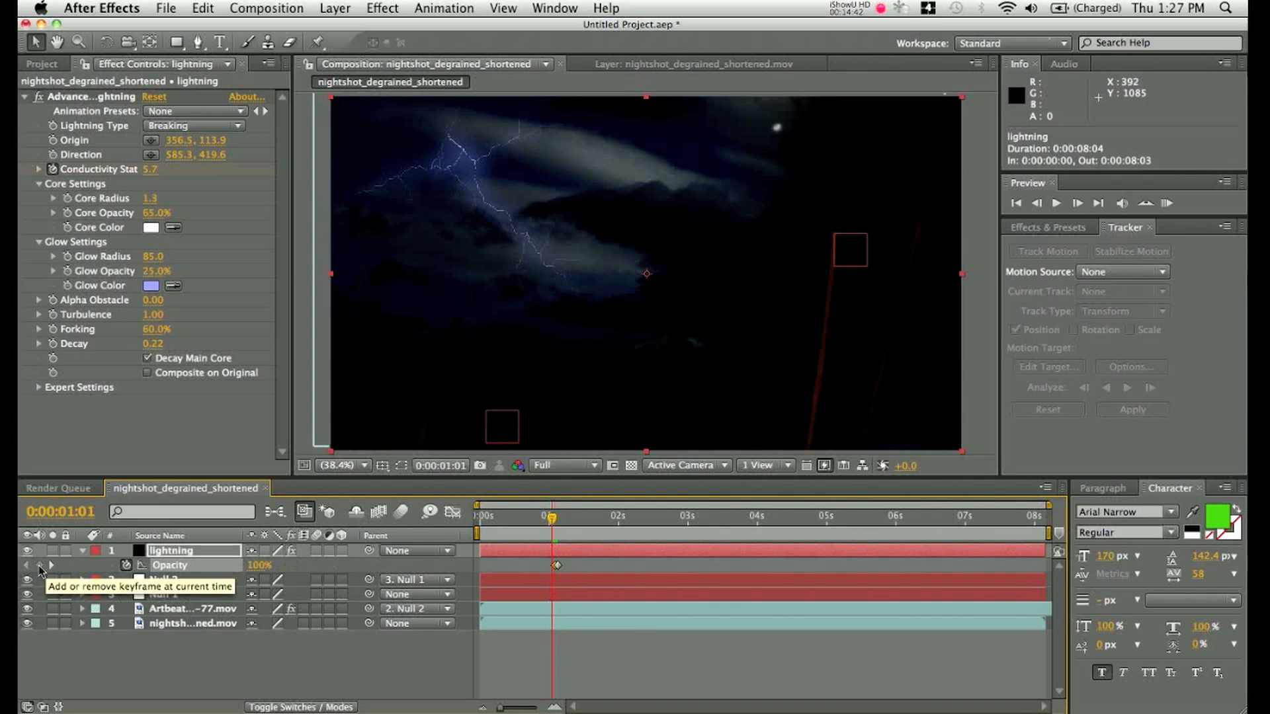
click(39, 566)
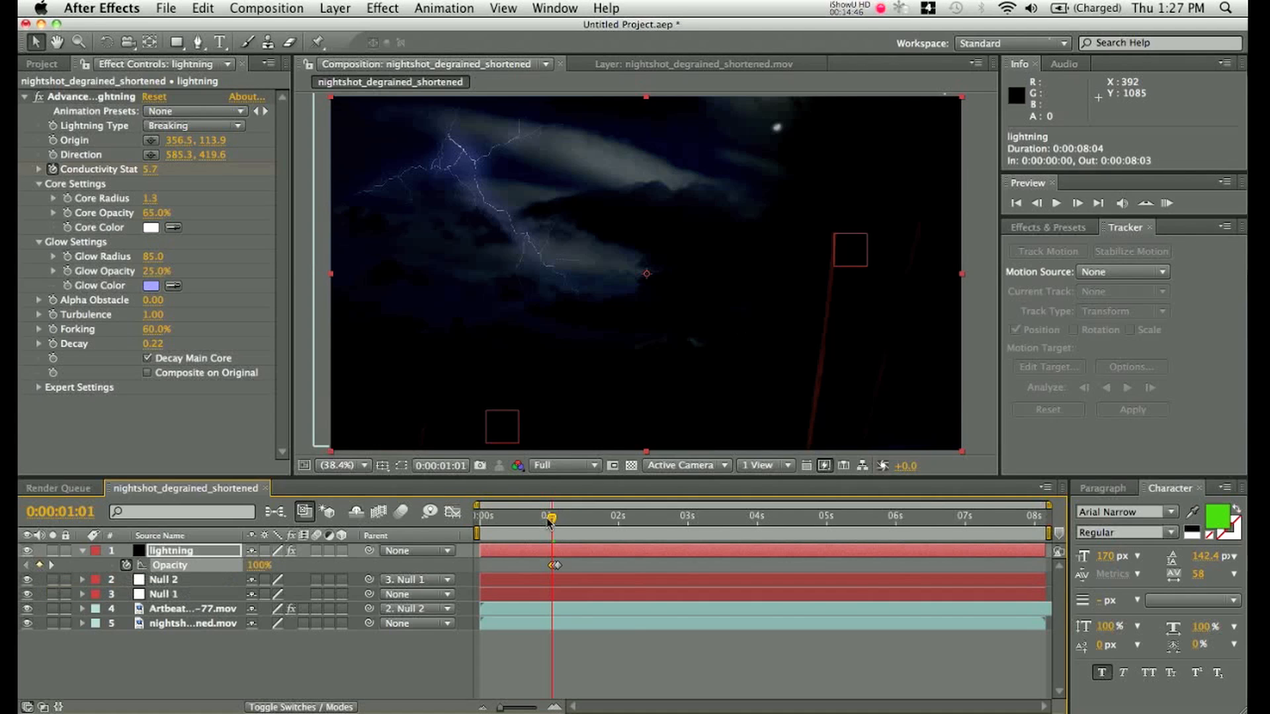
Add earlier opacity keyframes to the lightning layer, including 0% at 0:00:00:19, and preview the flashes.
drag(548, 518, 546, 518)
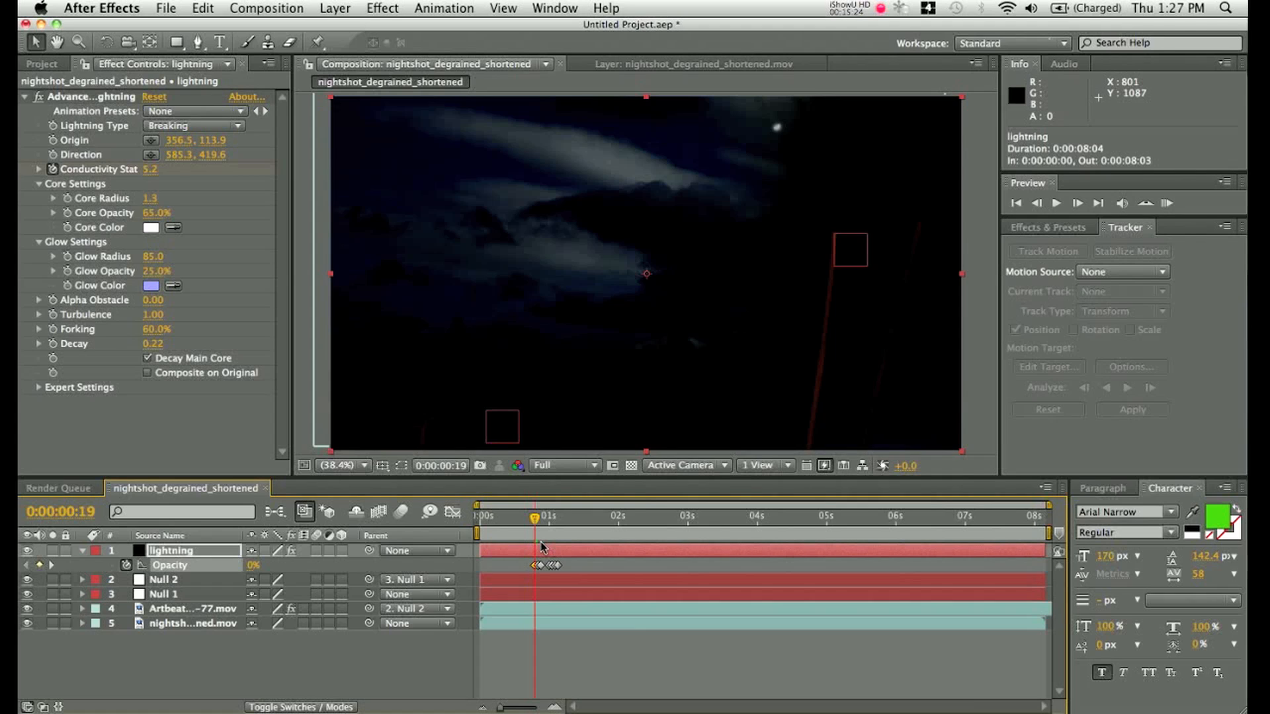
key(space)
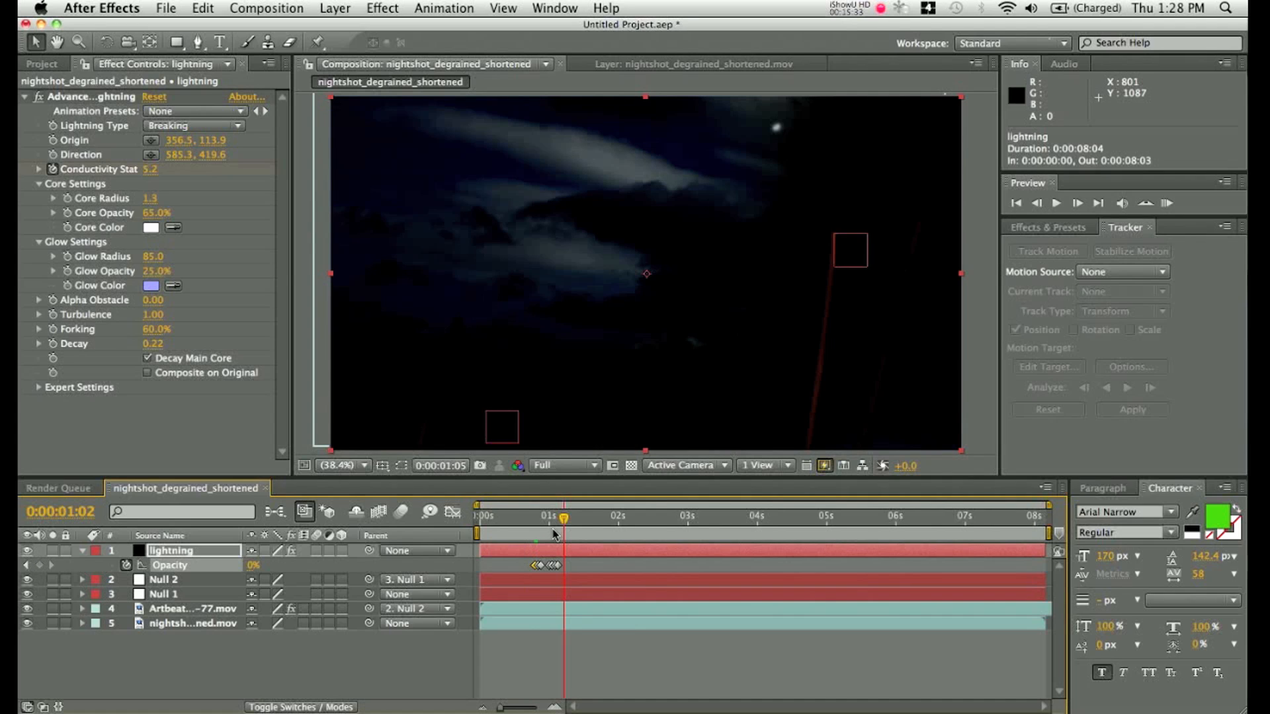
drag(555, 534, 517, 534)
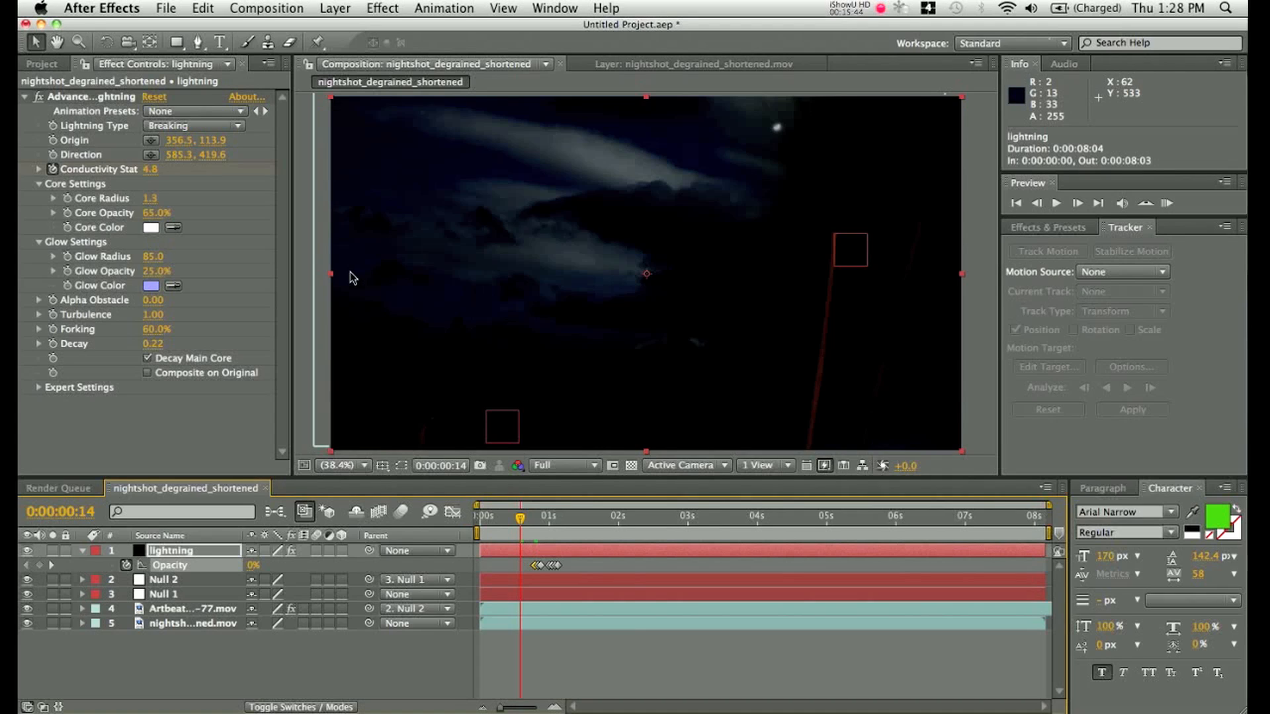
Add a full-frame white solid above the lightning layer and set its blending mode to Overlay.
click(334, 8)
mouse_move(370, 29)
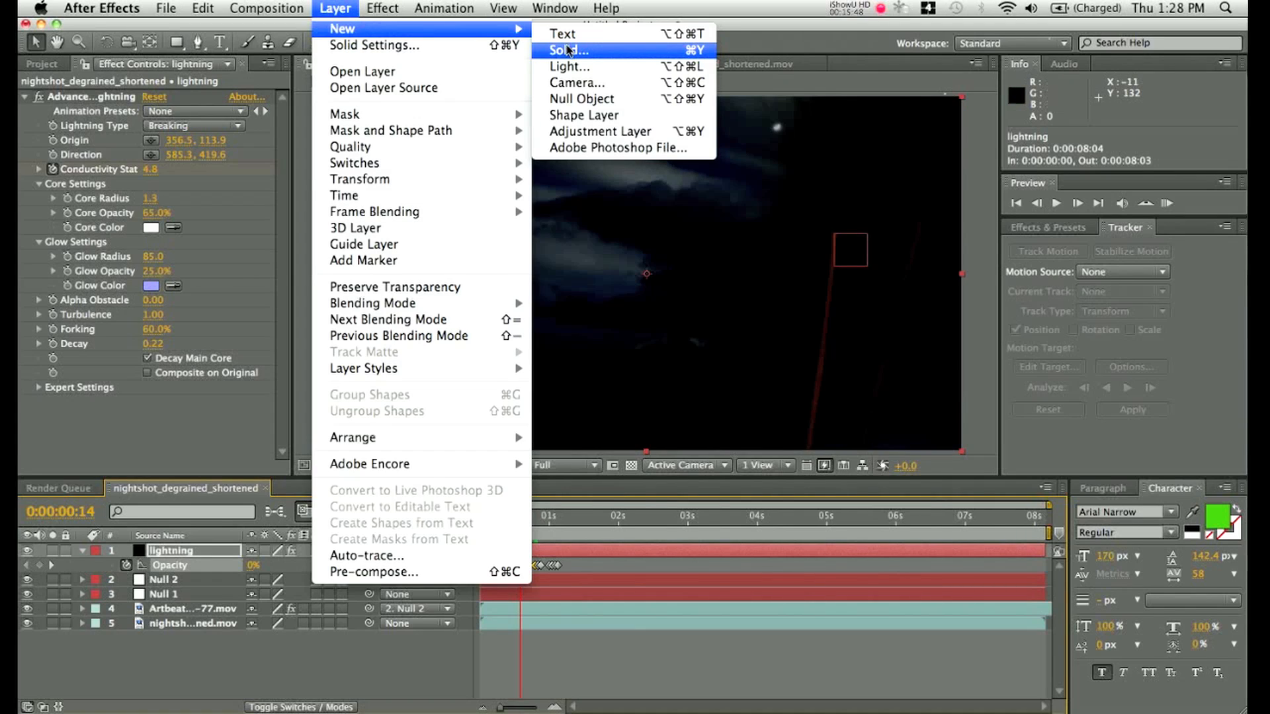
click(567, 51)
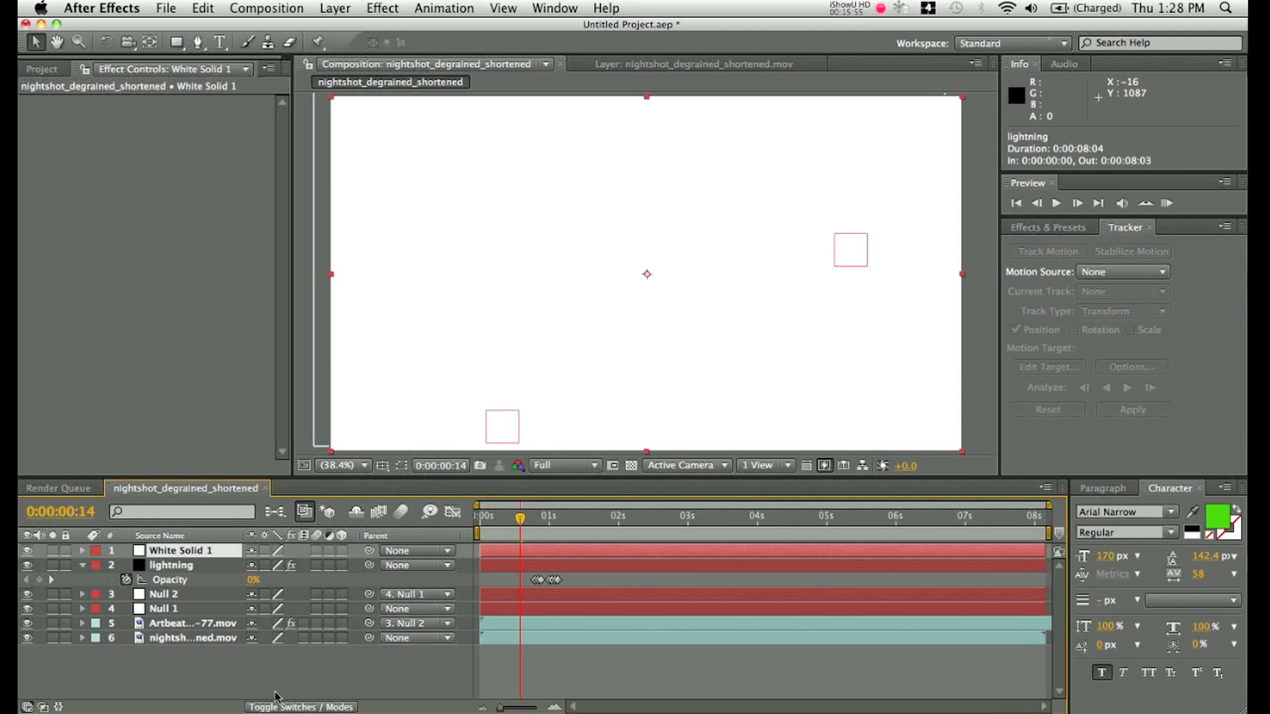
click(278, 705)
click(265, 550)
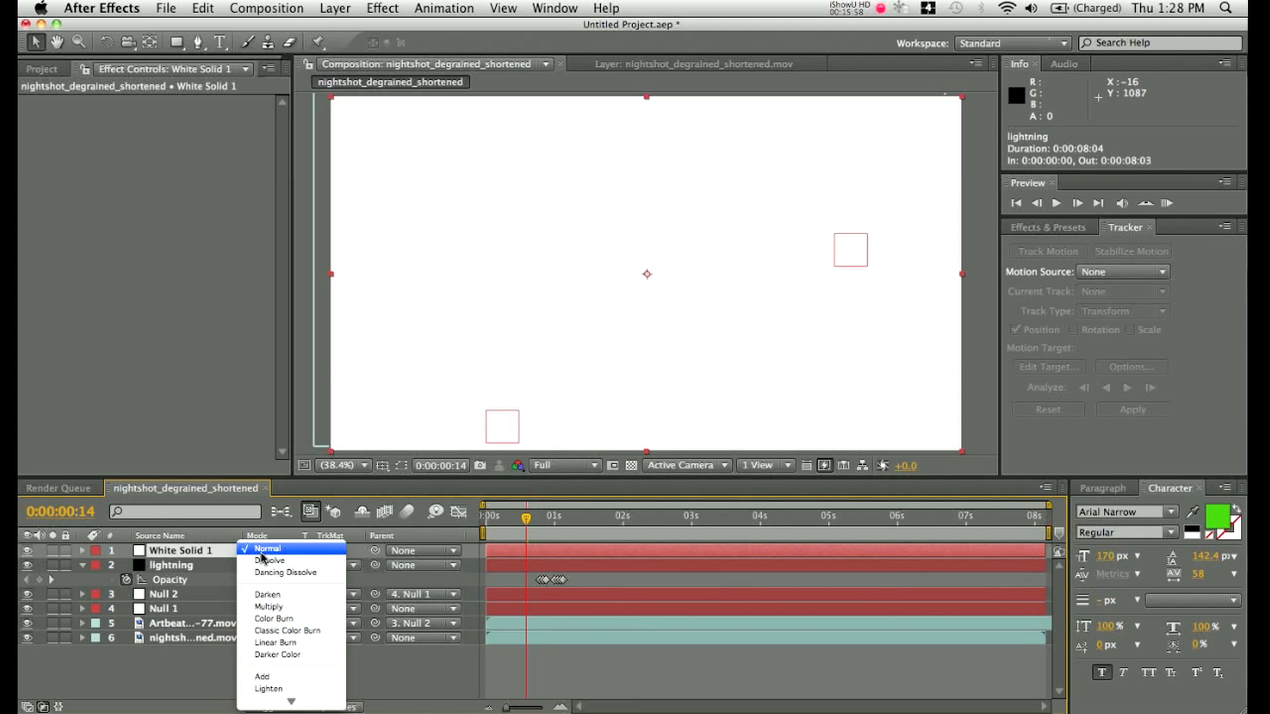
click(271, 661)
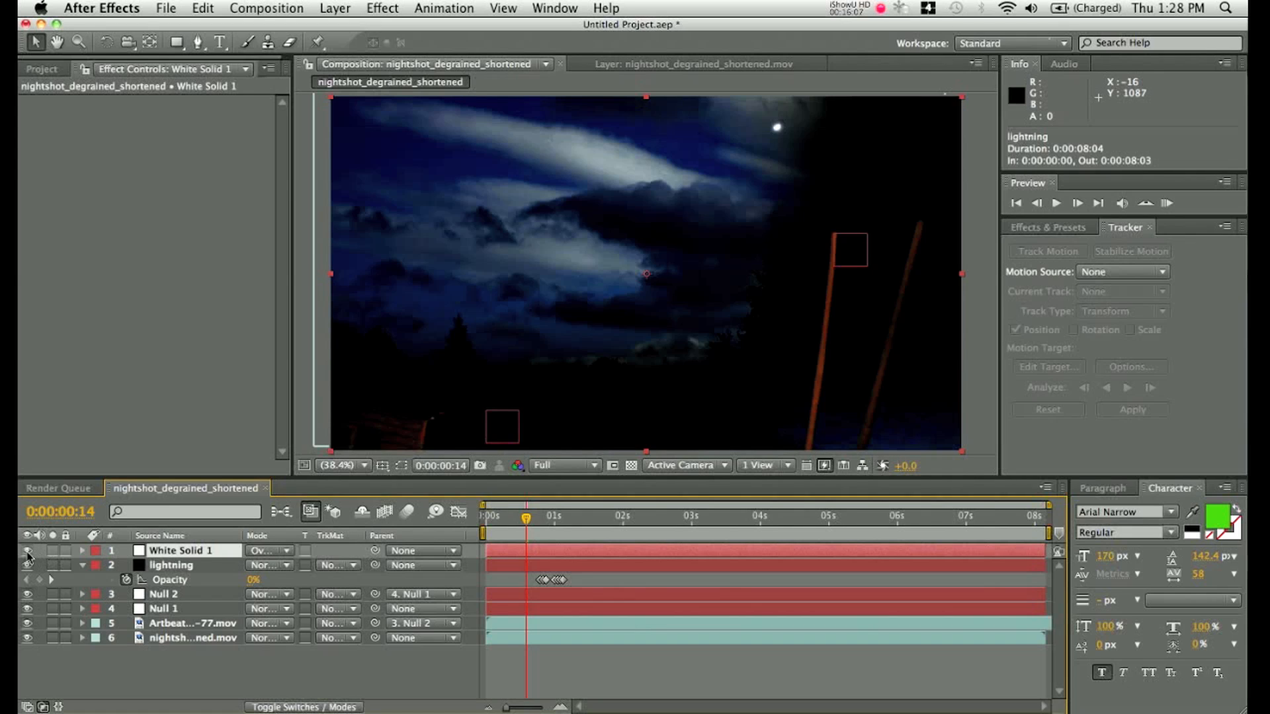
Copy the lightning layer's seven opacity keyframes to the white solid at the same times, keeping the solid visible.
click(27, 553)
key(=)
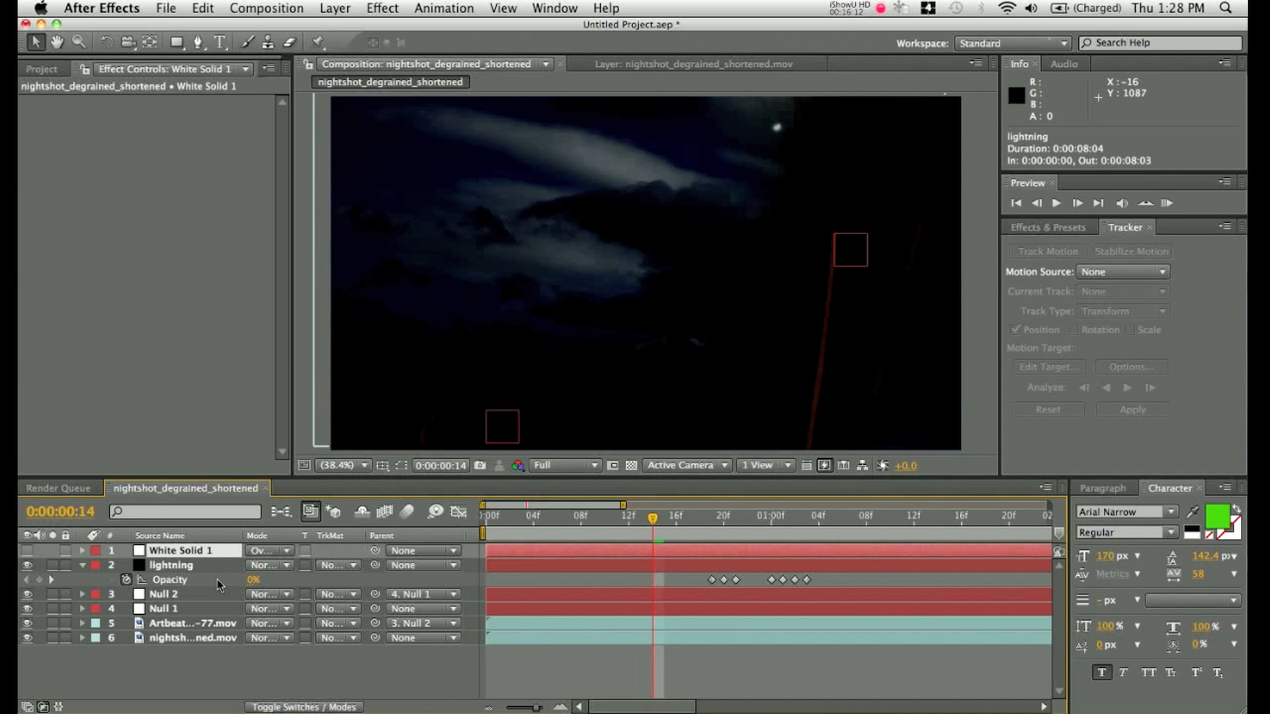
key(t)
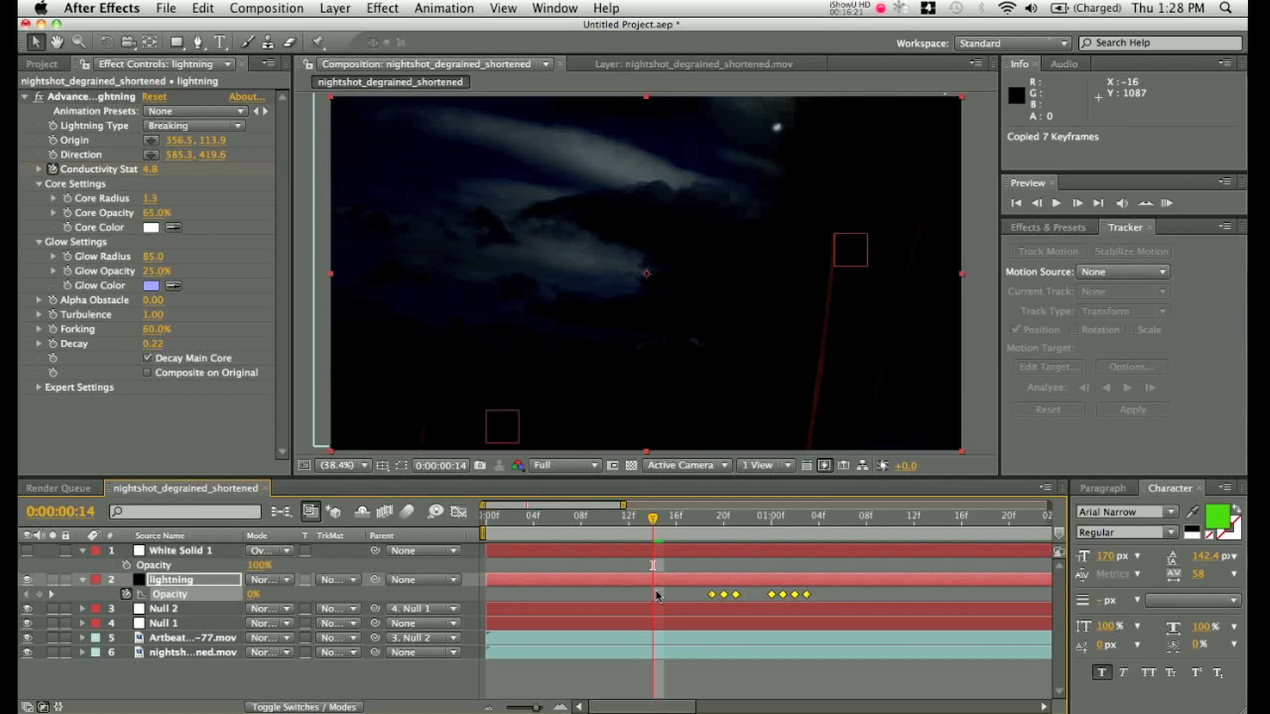
key(super+Up)
key(super+v)
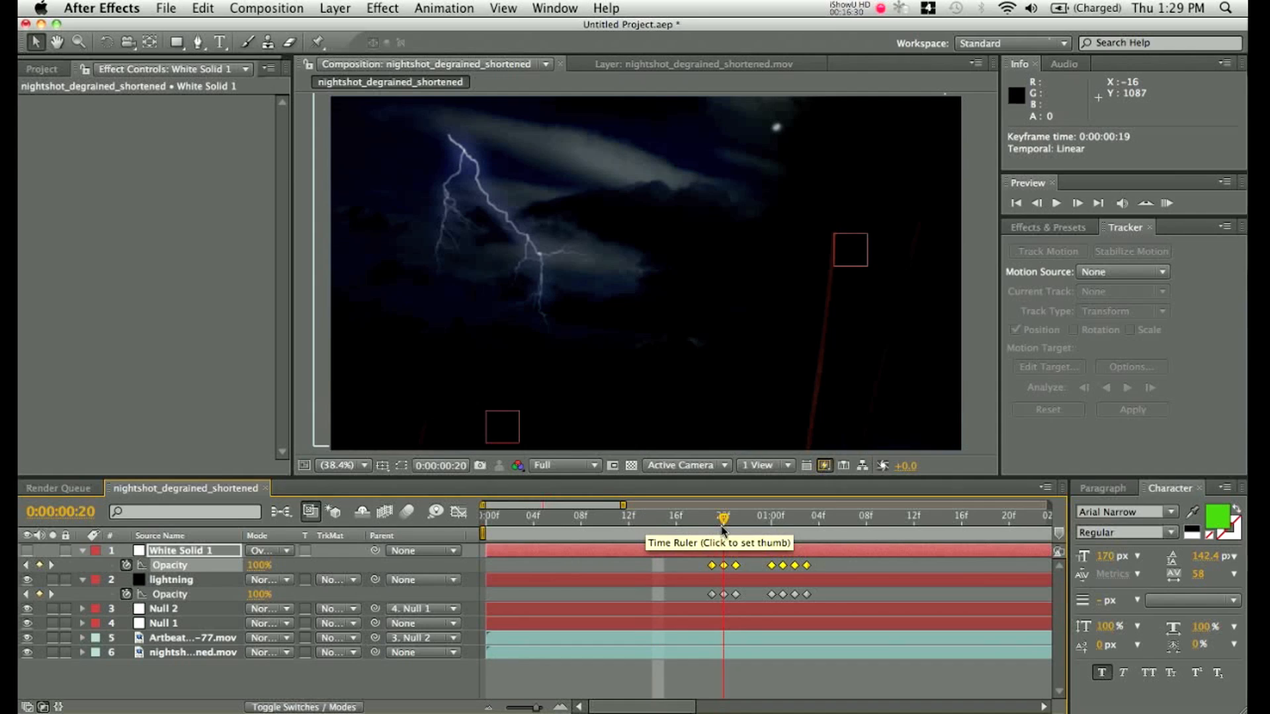
click(26, 552)
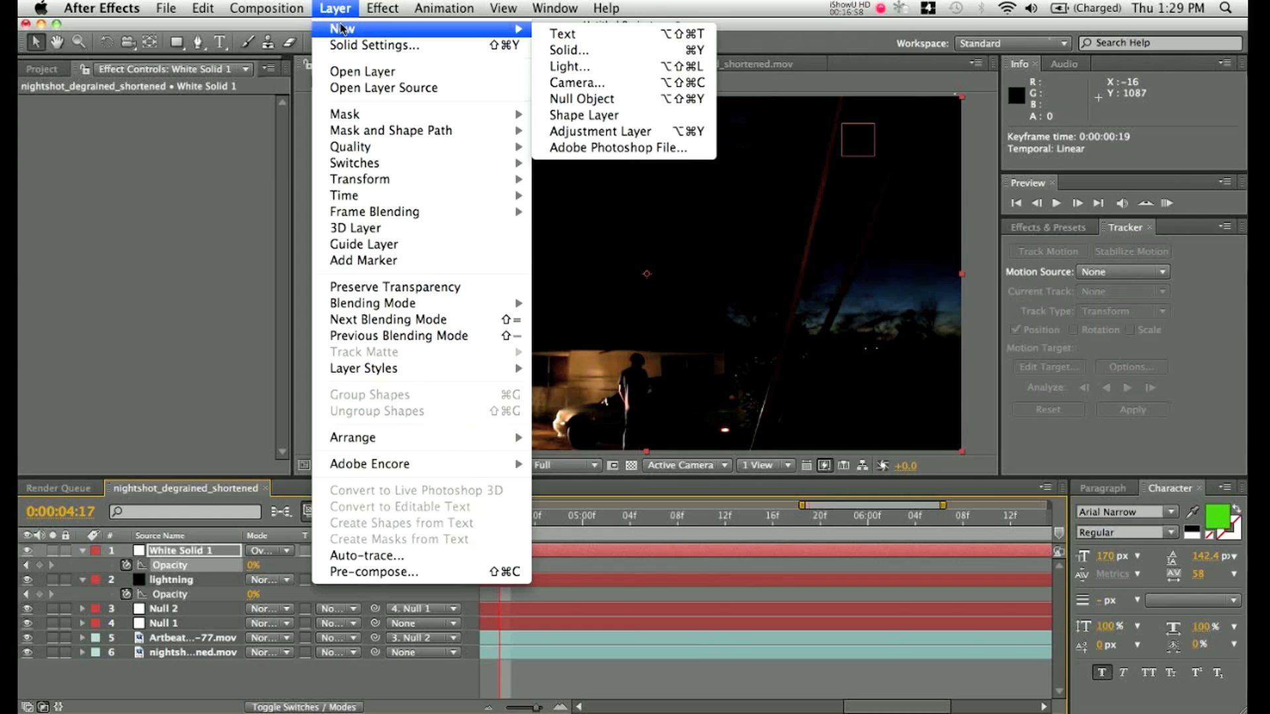
Add an adjustment layer on top with a Curves effect and adjust its color channels, raising the blue midtones for a cooler grade.
click(599, 130)
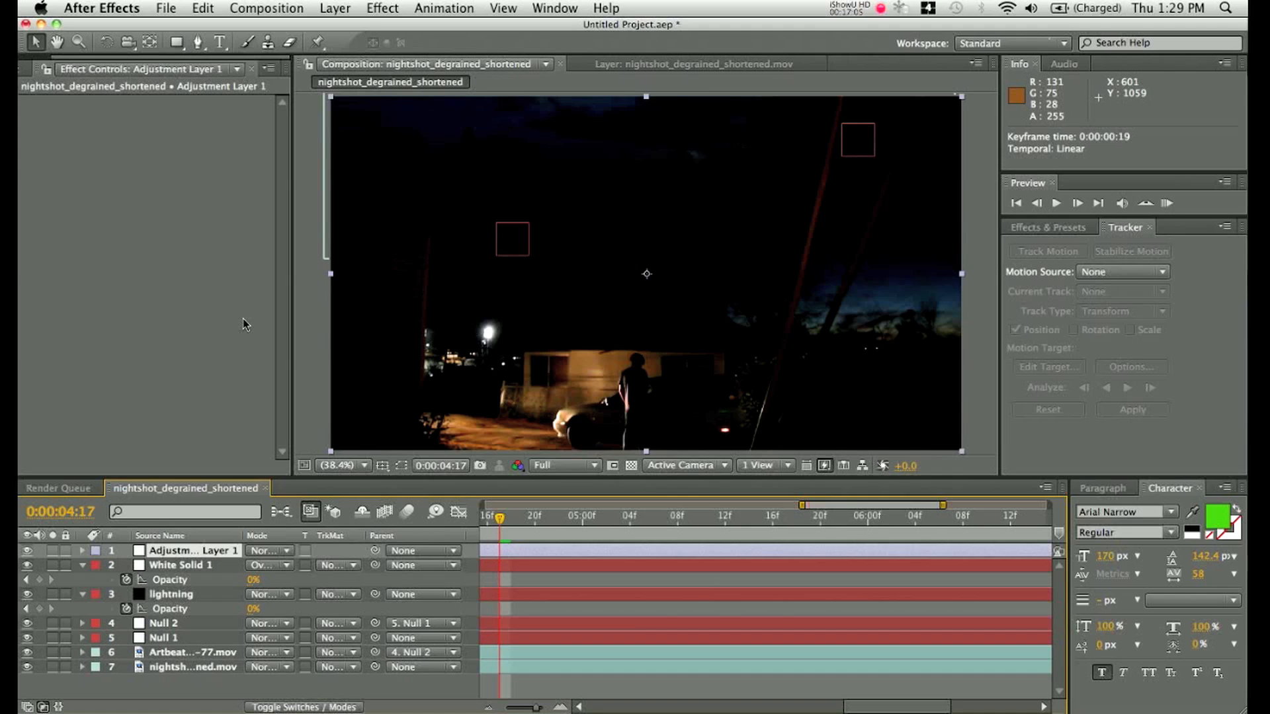
click(169, 131)
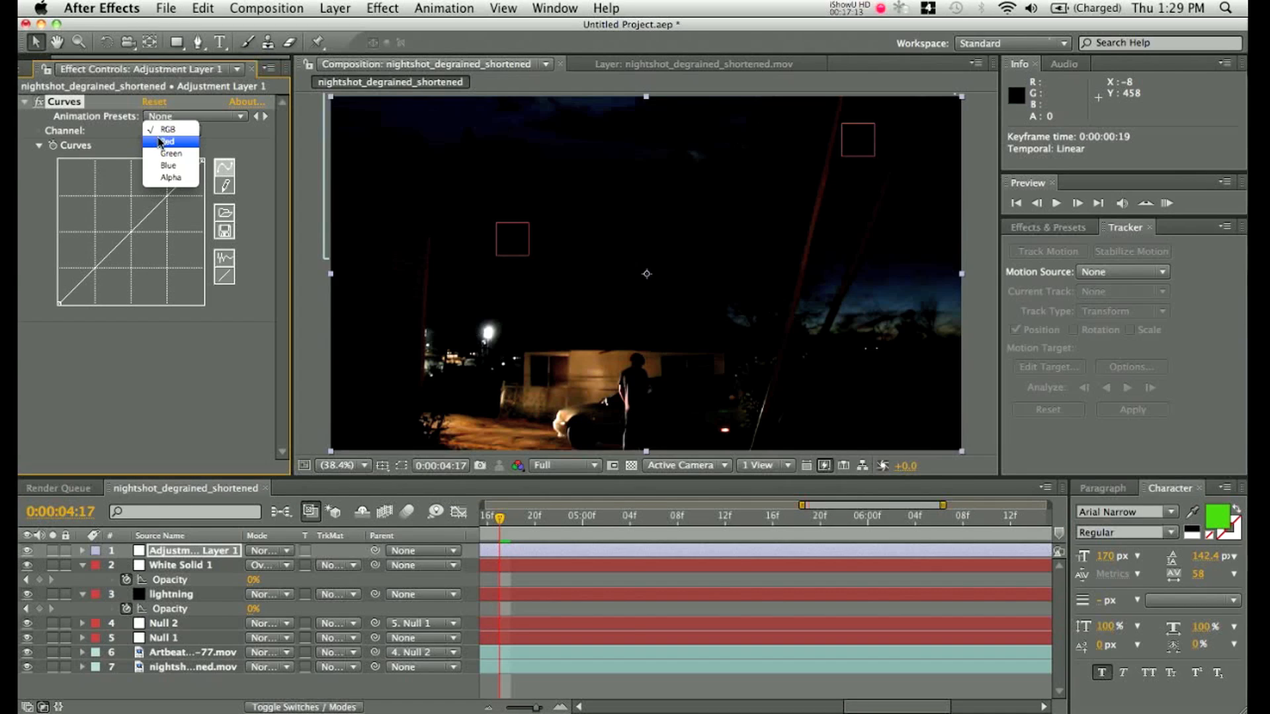
click(159, 141)
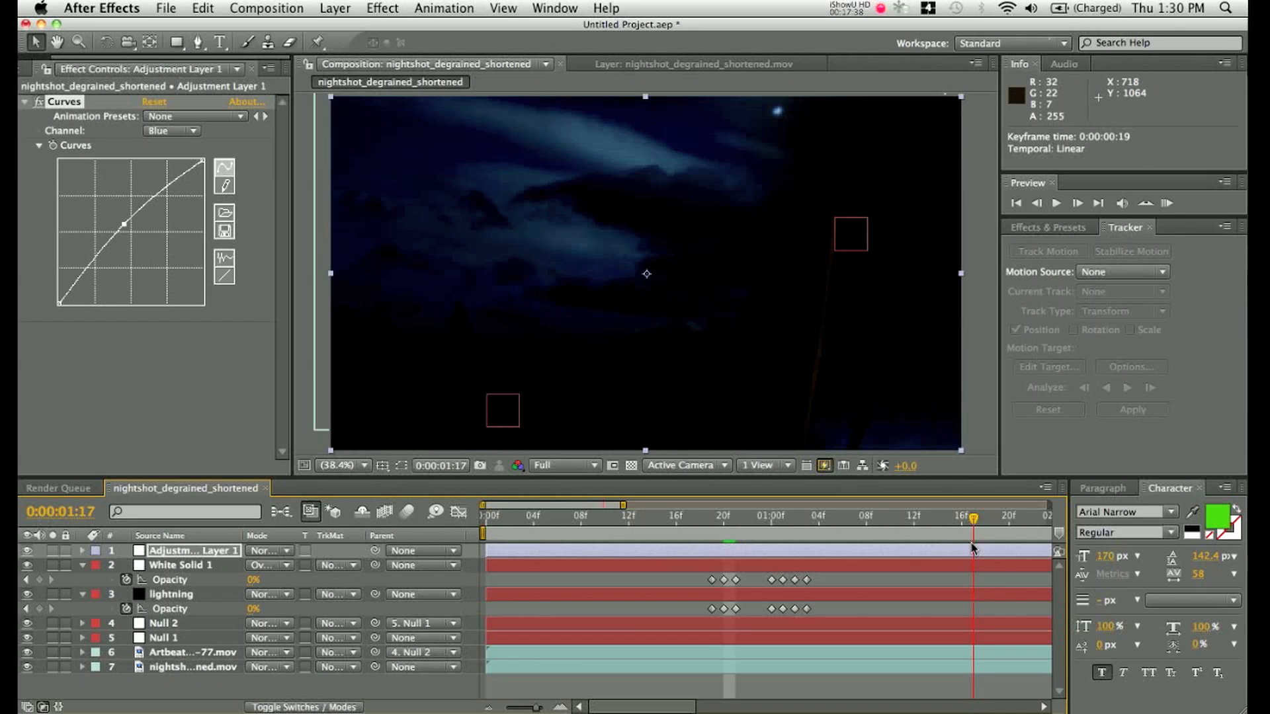
Set the feather of the Artbeats sky layer's Mask 2 to 630 pixels and move the mask's vertical edge left, away from the poles.
click(187, 653)
key(m)
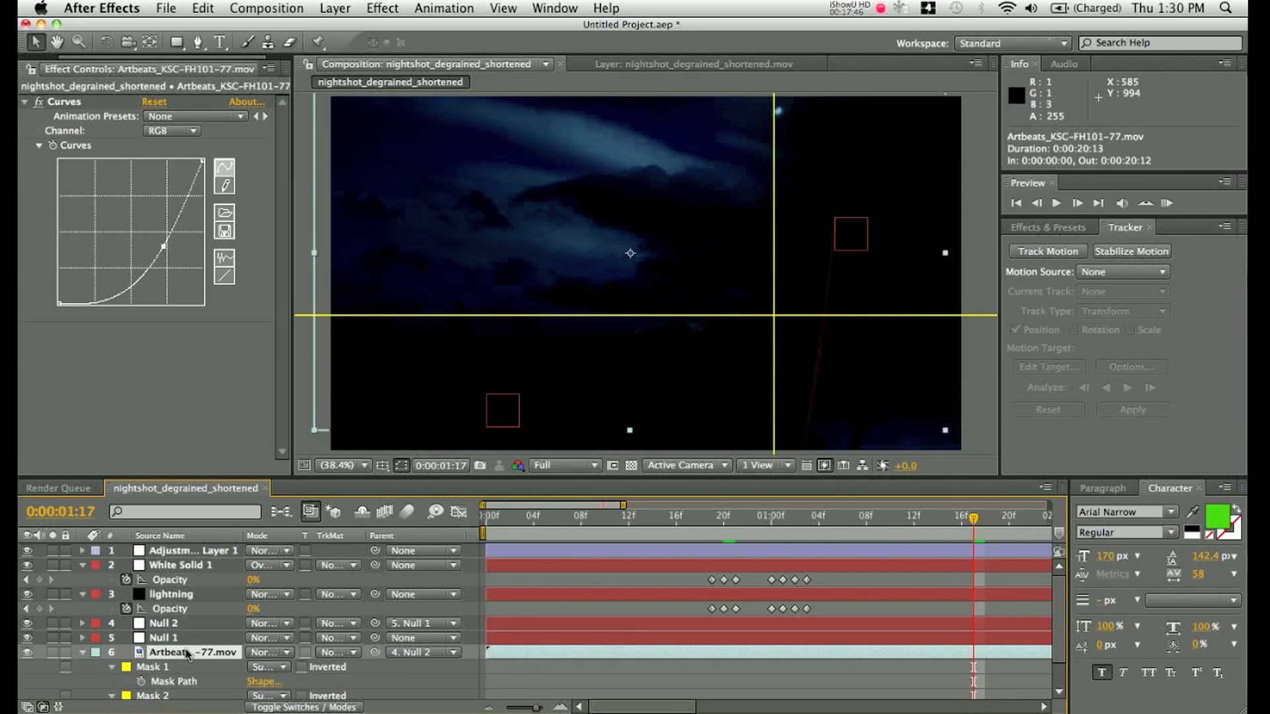
key(m)
key(m)
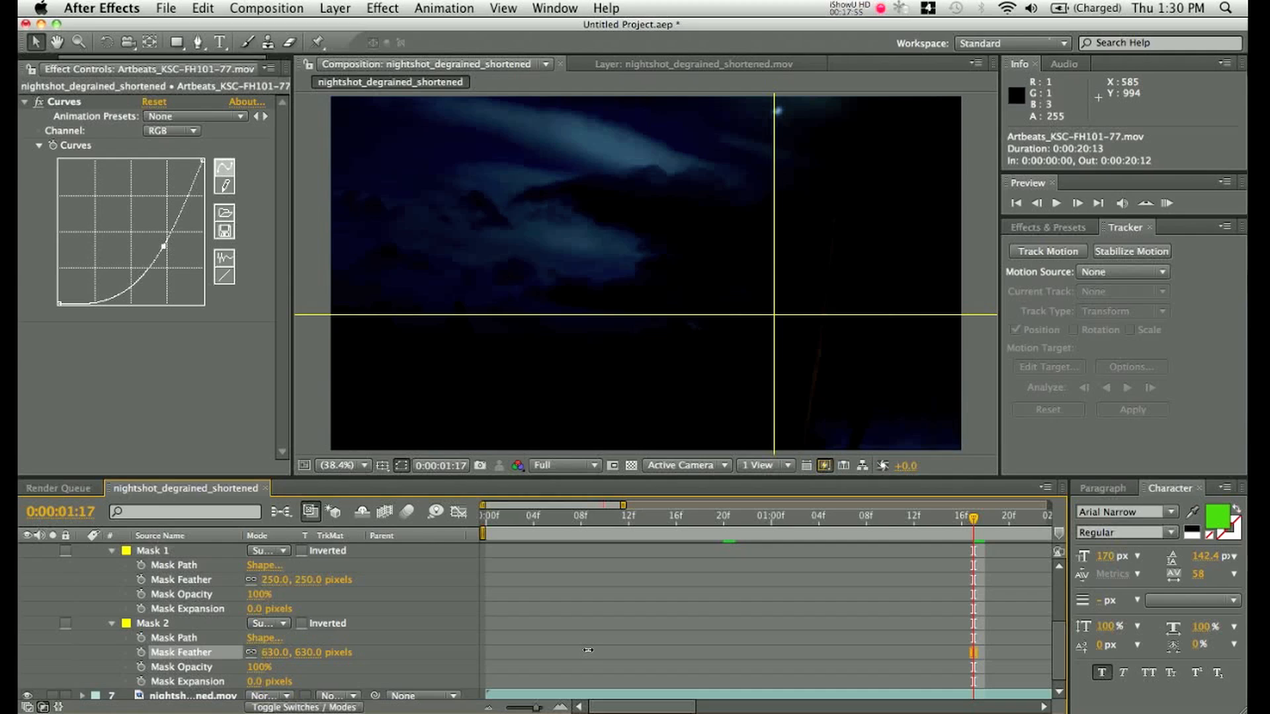
drag(773, 256, 705, 257)
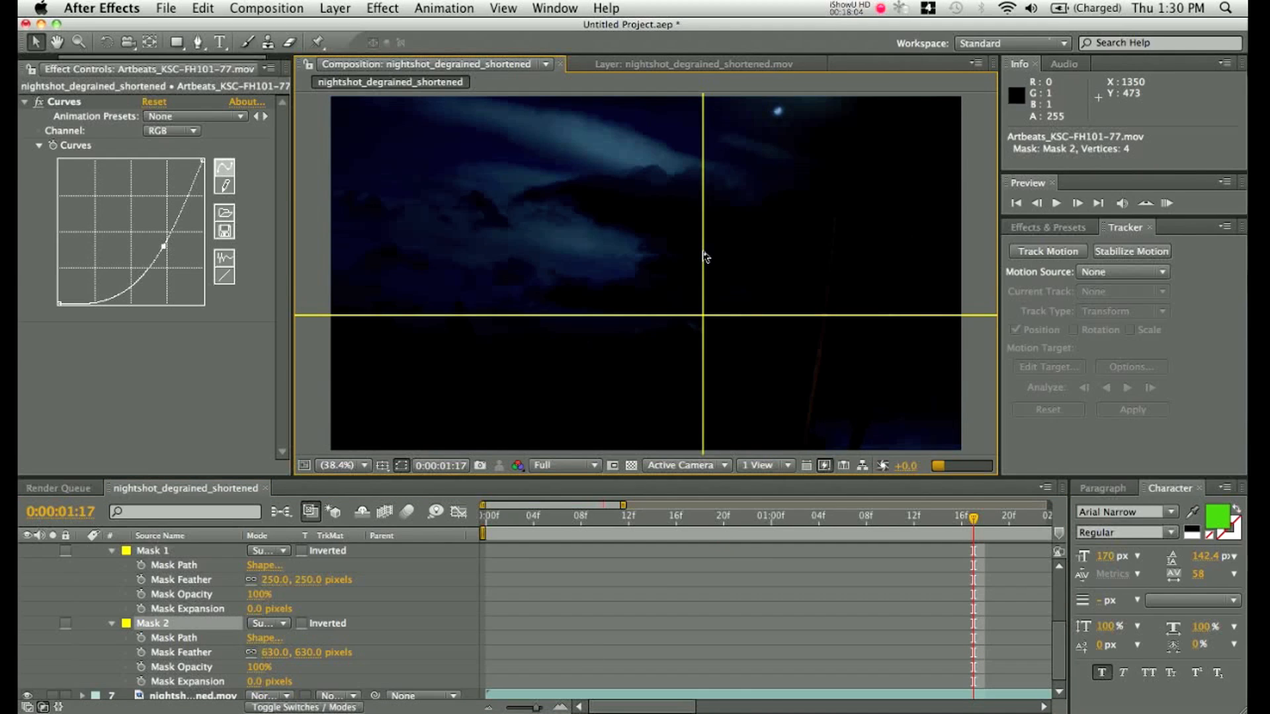